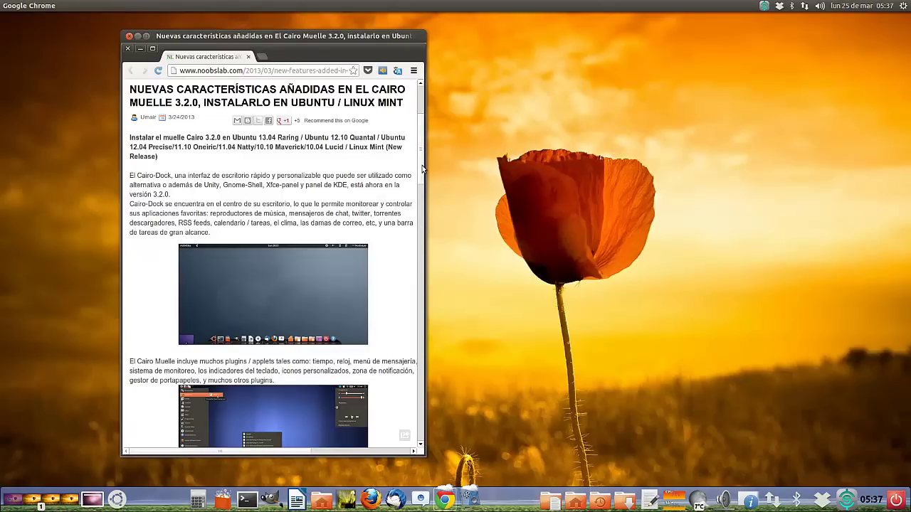
Scroll the noobslab article down to the '¿Qué hay de nuevo en el Dock Cairo 3.2?' section
drag(421, 169, 430, 195)
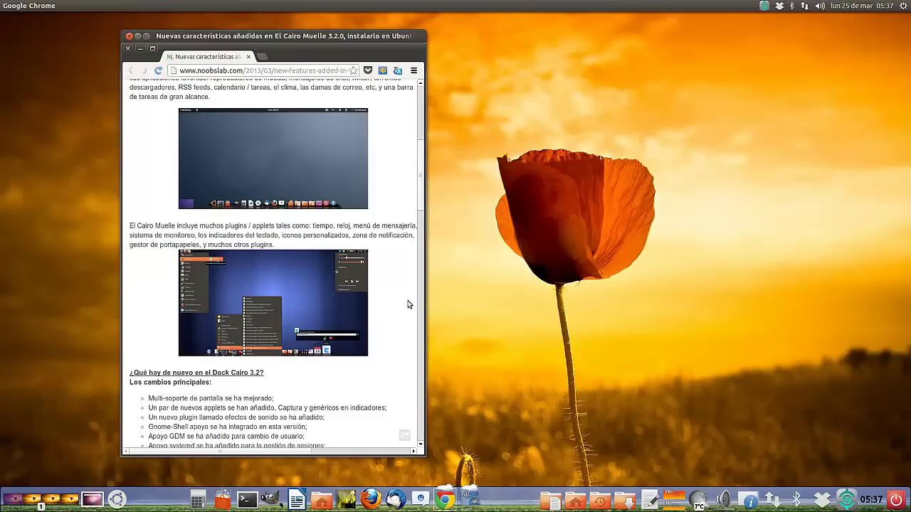
scroll(409, 305, down, 2)
scroll(409, 305, down, 1)
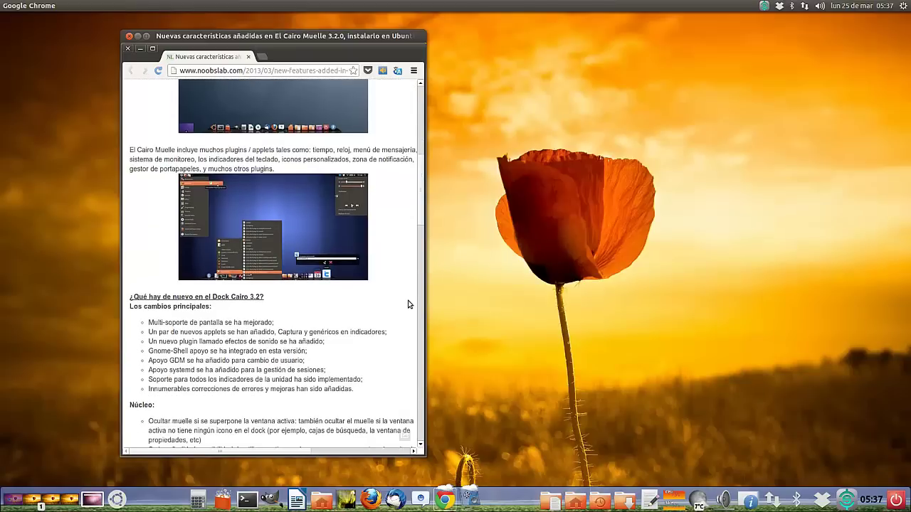
scroll(410, 304, down, 1)
scroll(409, 304, down, 1)
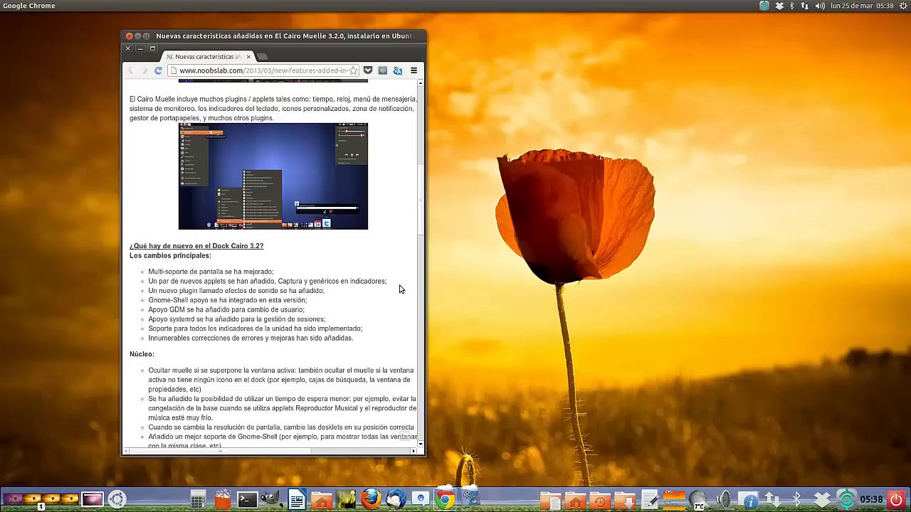
Scroll through the Núcleo and Plug-ins sections, briefly selecting the Ocultar muelle paragraph
scroll(401, 279, down, 2)
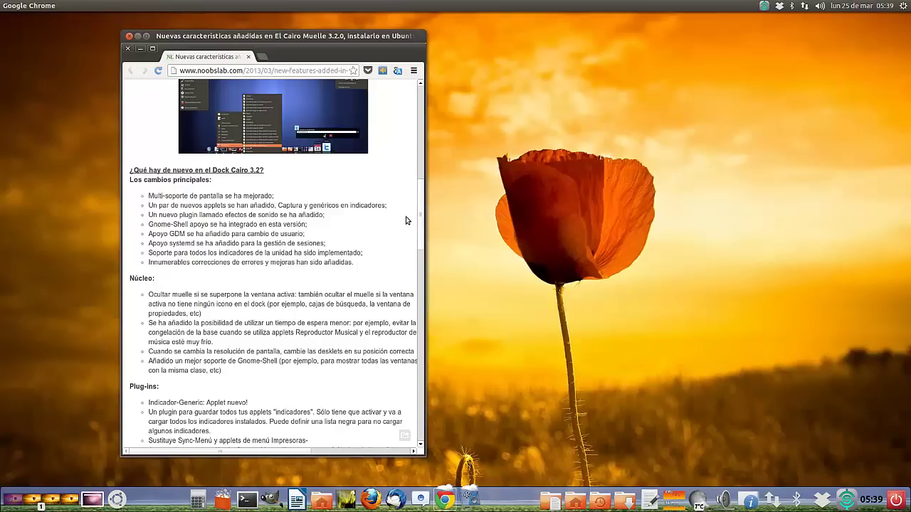
scroll(403, 221, down, 2)
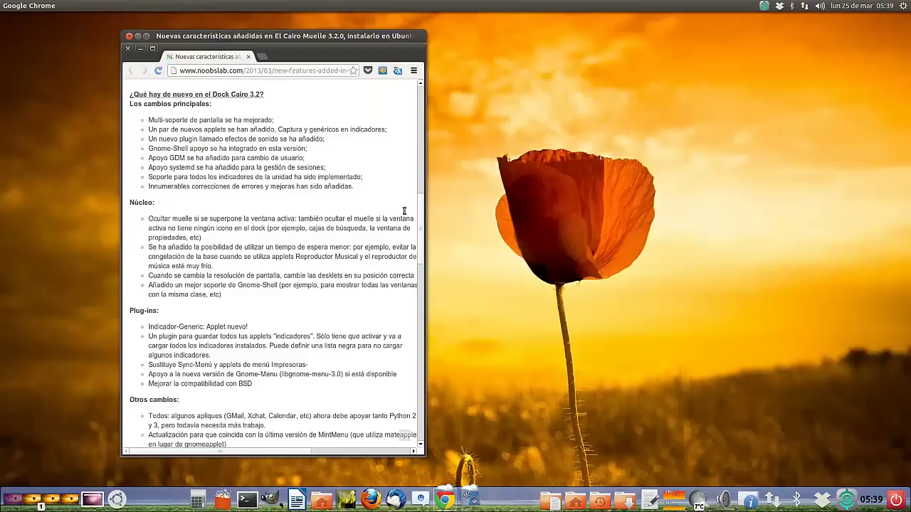
triple_click(403, 220)
click(399, 167)
scroll(398, 171, down, 1)
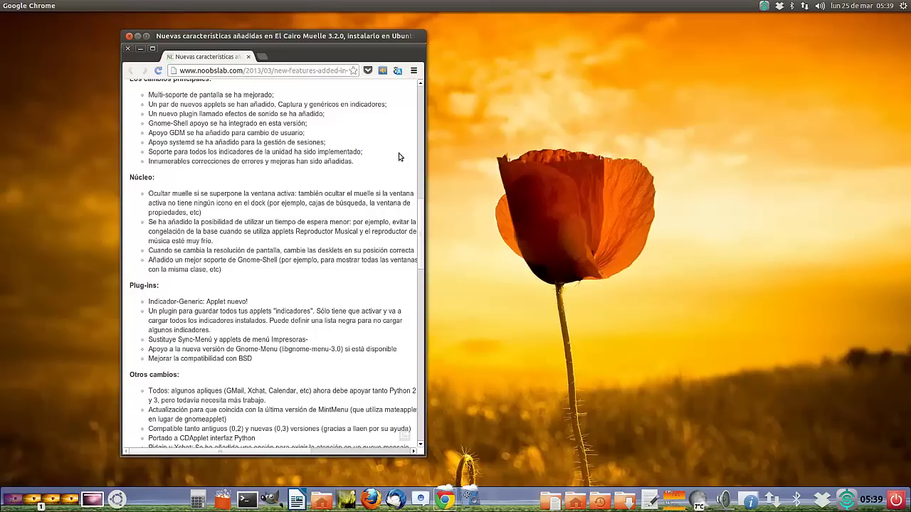
Scroll to the article's end listing the add-apt-repository, update and install commands
scroll(399, 157, down, 1)
scroll(399, 156, down, 1)
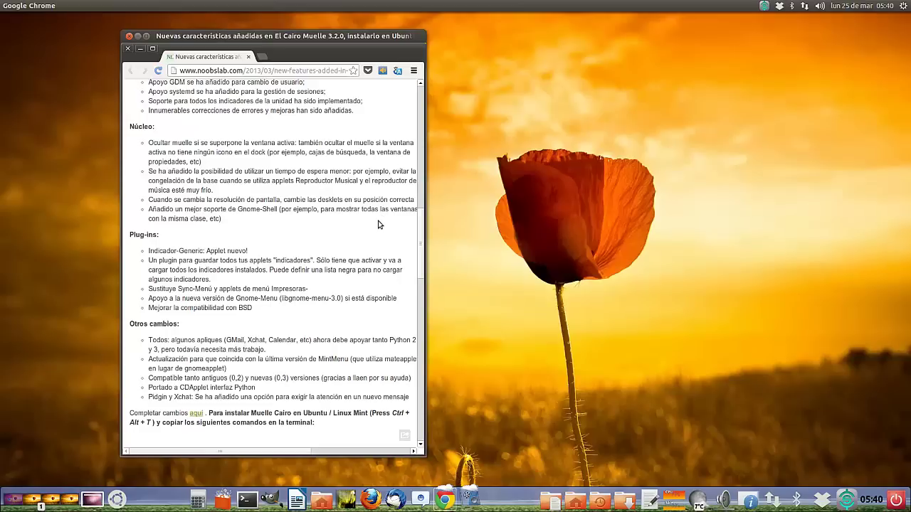
scroll(378, 225, down, 2)
scroll(378, 224, down, 3)
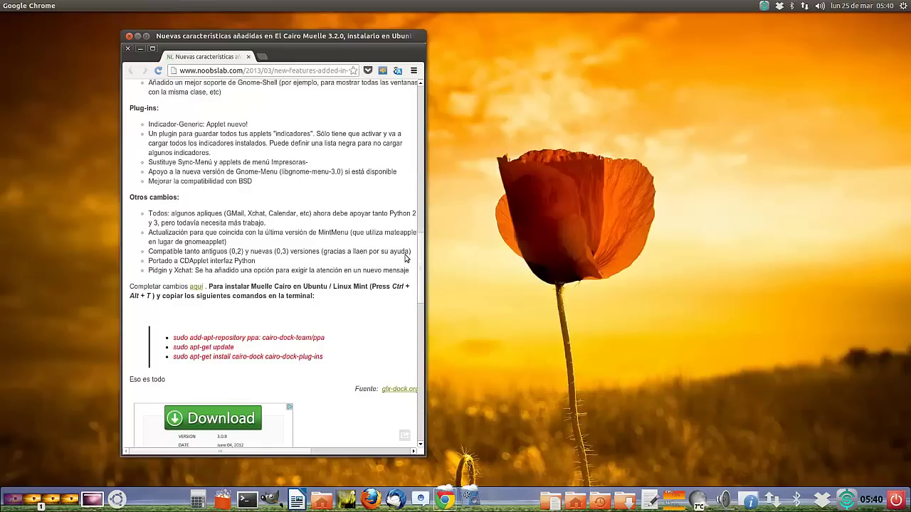
scroll(407, 257, up, 1)
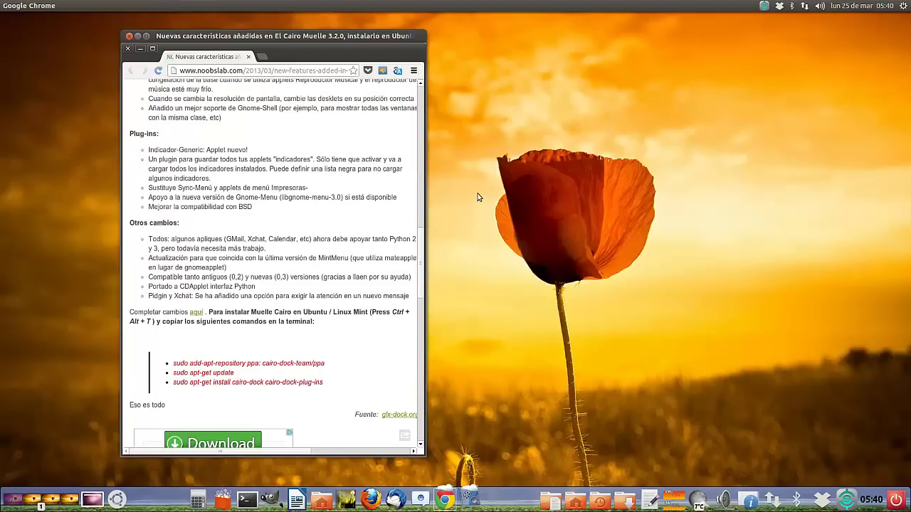
In a new terminal, add ppa:cairo-dock-team/ppa with sudo add-apt-repository and confirm
key(ctrl+alt+t)
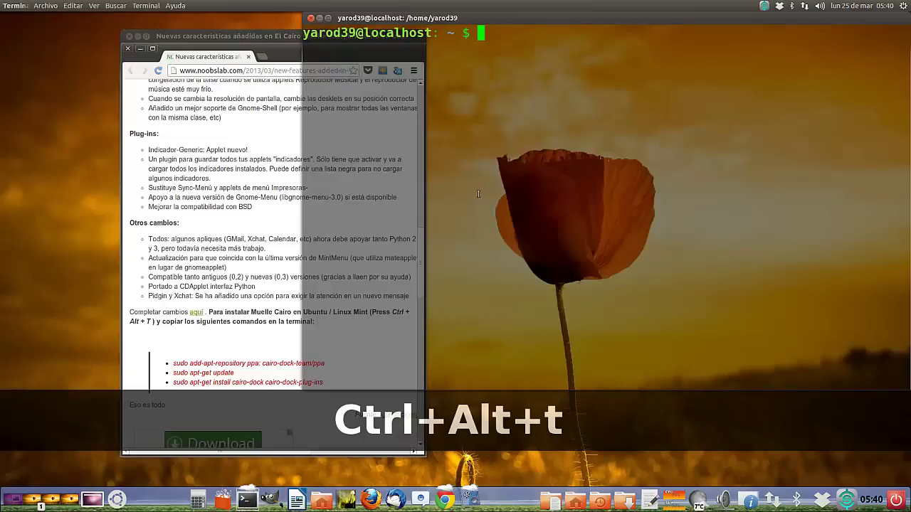
text(sudo add-apt-)
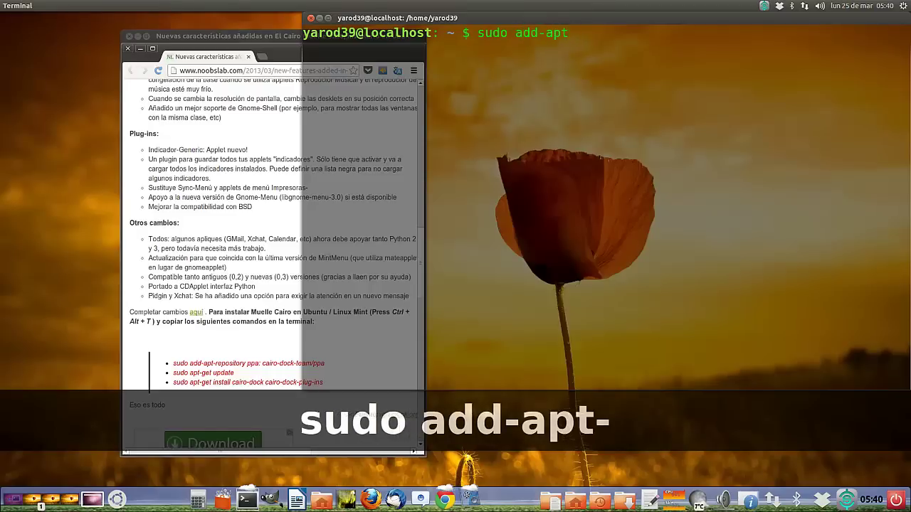
text(repository)
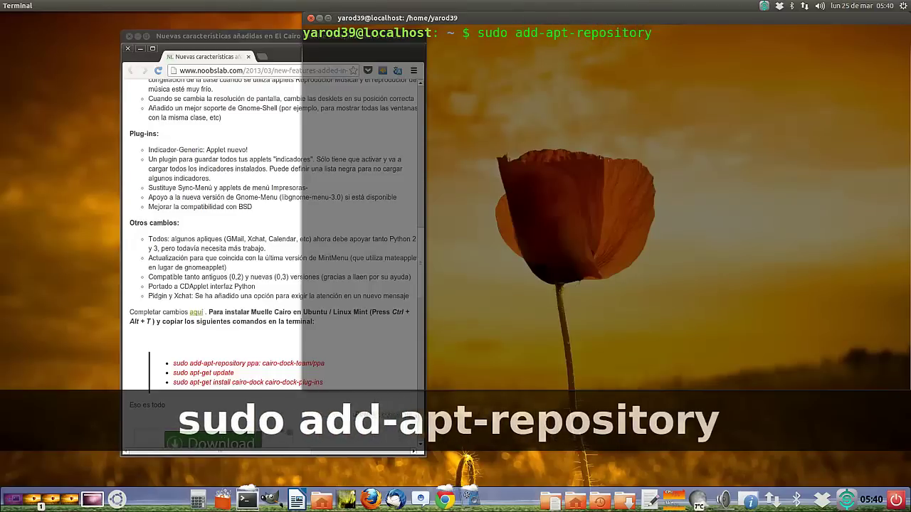
text( ppa)
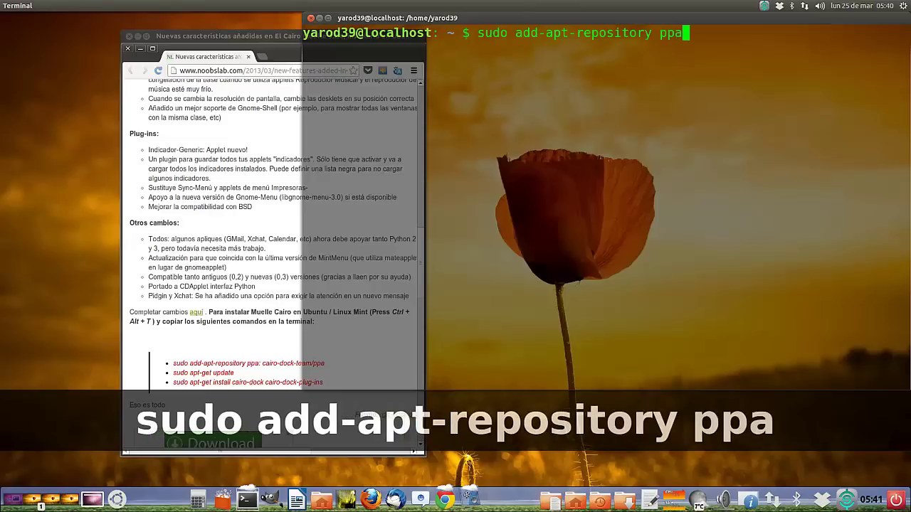
text(:cairo-dock-t)
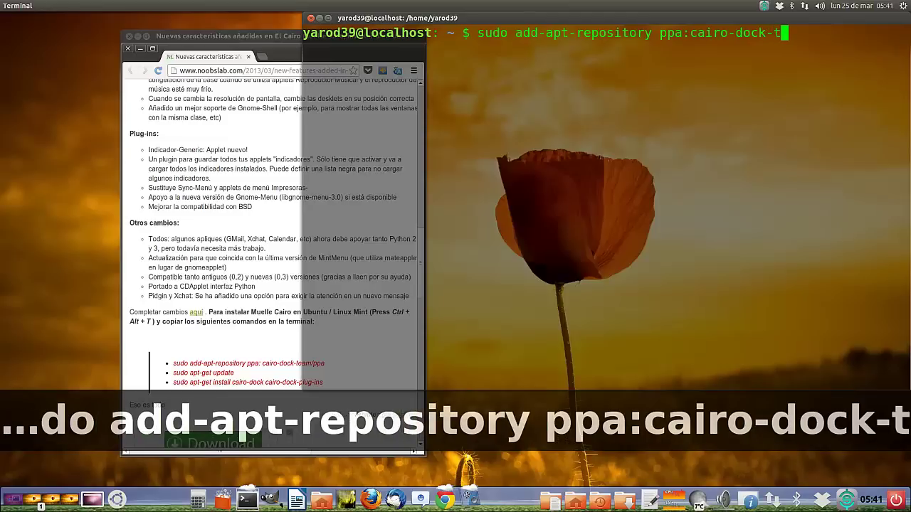
text(eam)
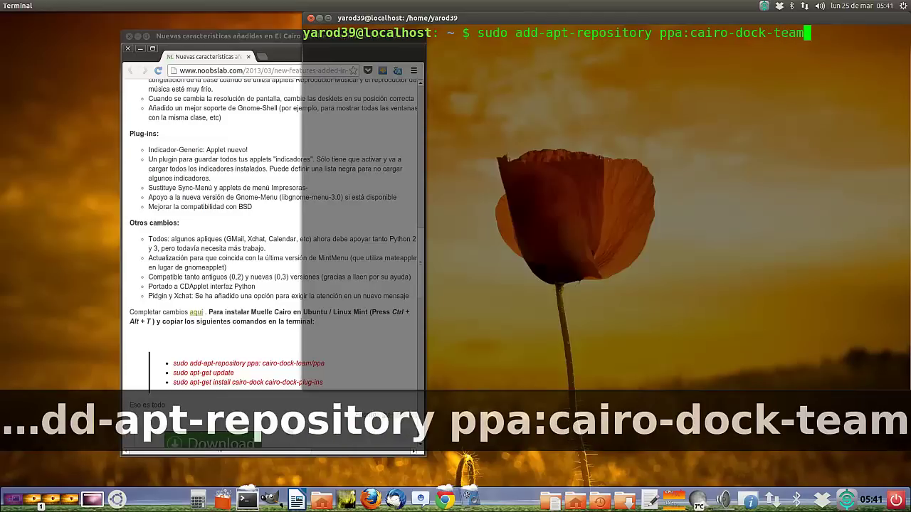
text(/)
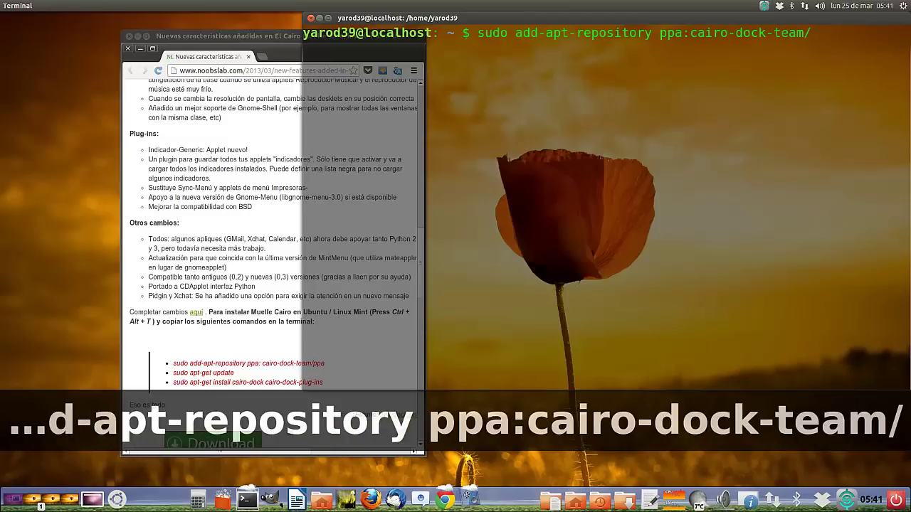
text(ppa)
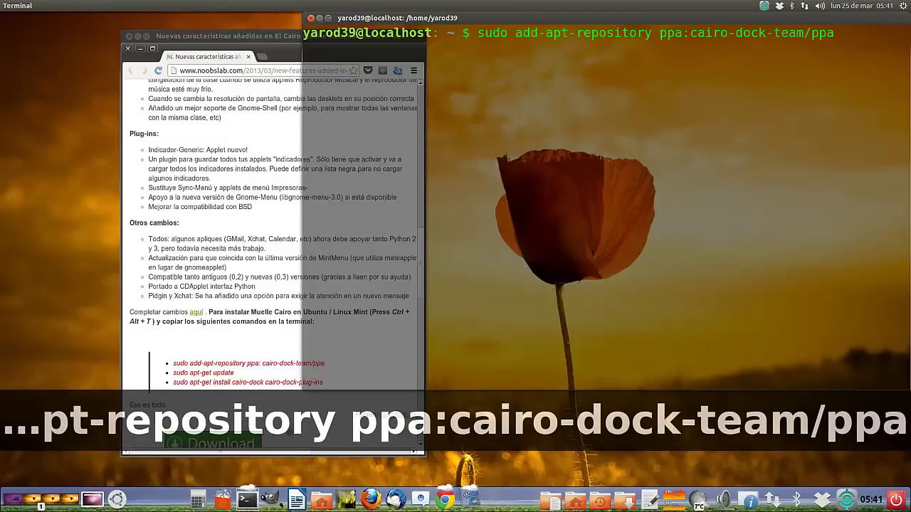
key(Return)
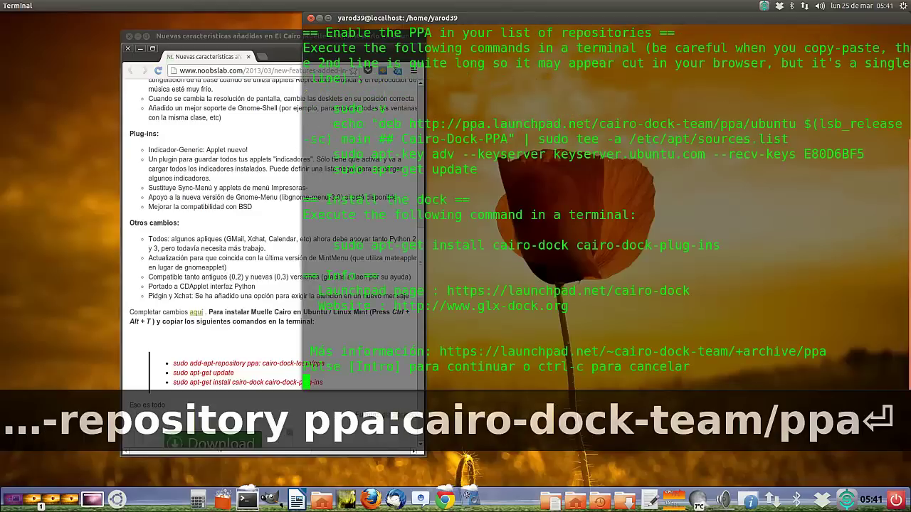
key(Return)
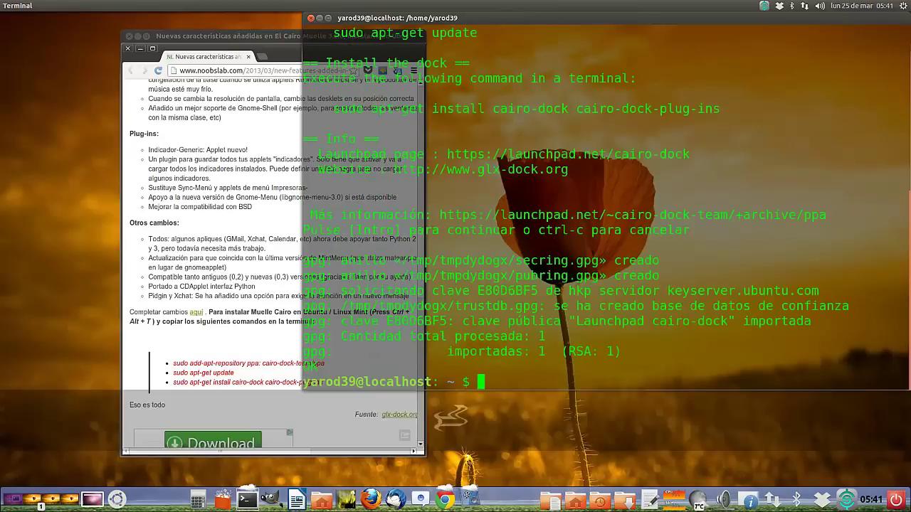
Run sudo apt-get update until the package lists finish with 'Hecho'
text(su)
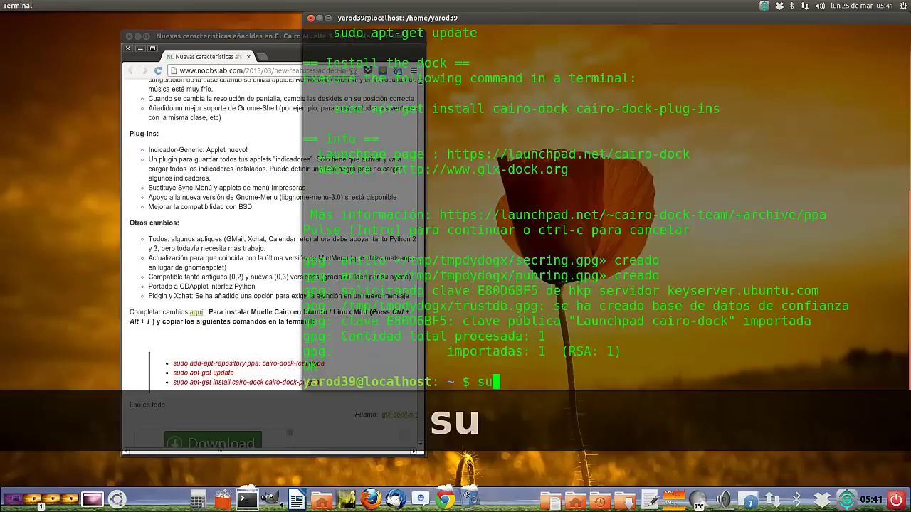
text(do apt-get)
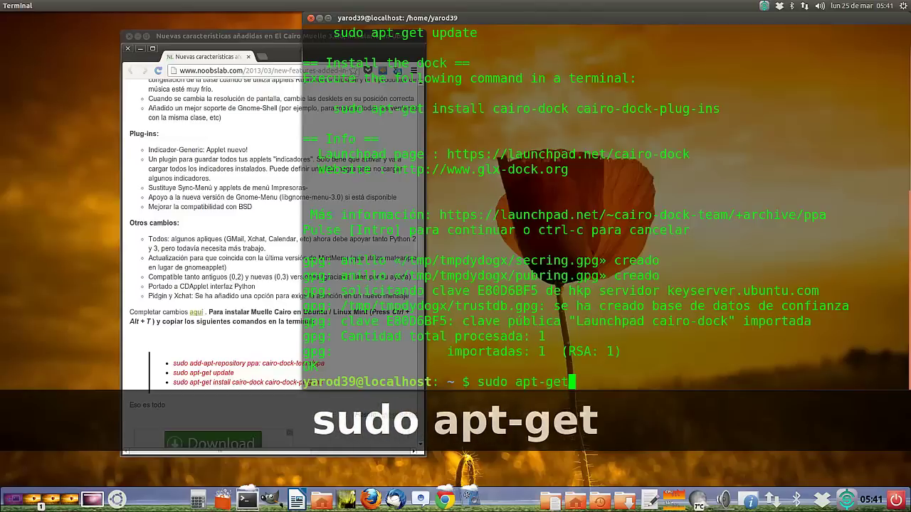
text( update)
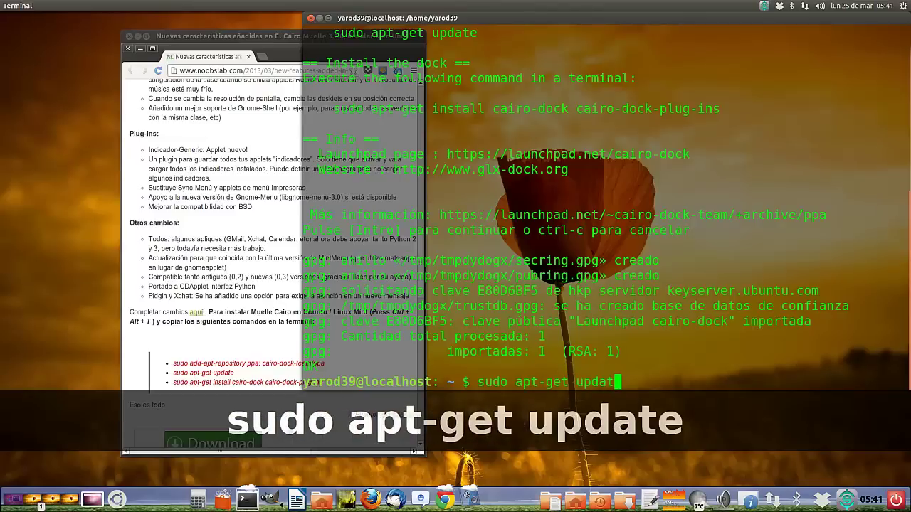
key(Return)
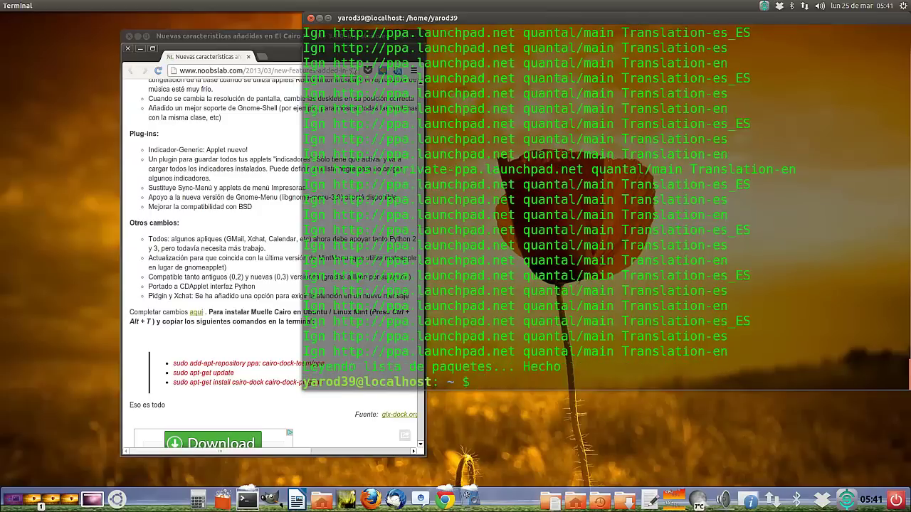
Run sudo apt-get install cairo-dock cairo-dock-plug-ins, then exit the terminal
text(sudo apt-get install)
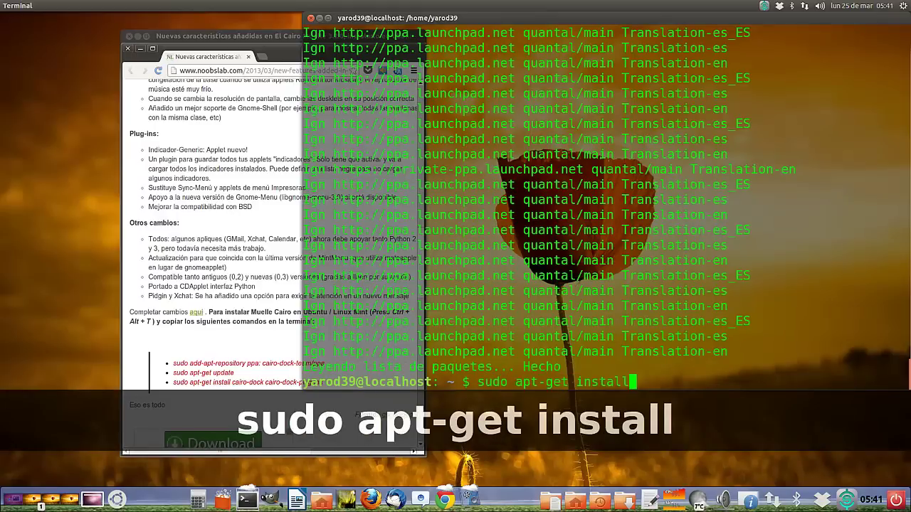
text(cairo)
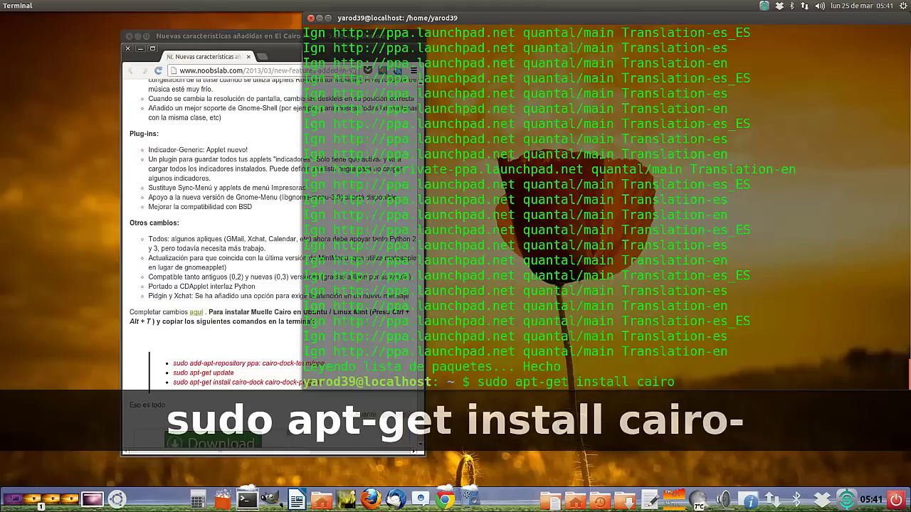
text(-dock )
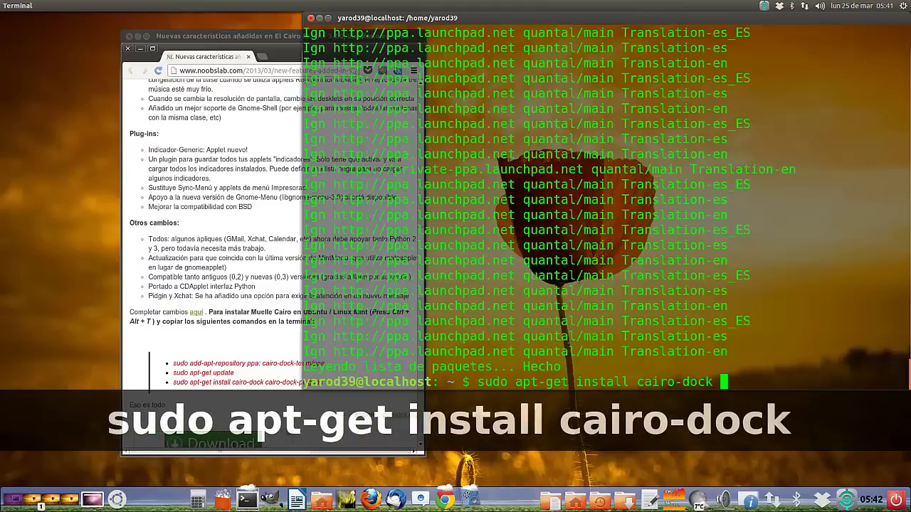
text(cairo-dock-)
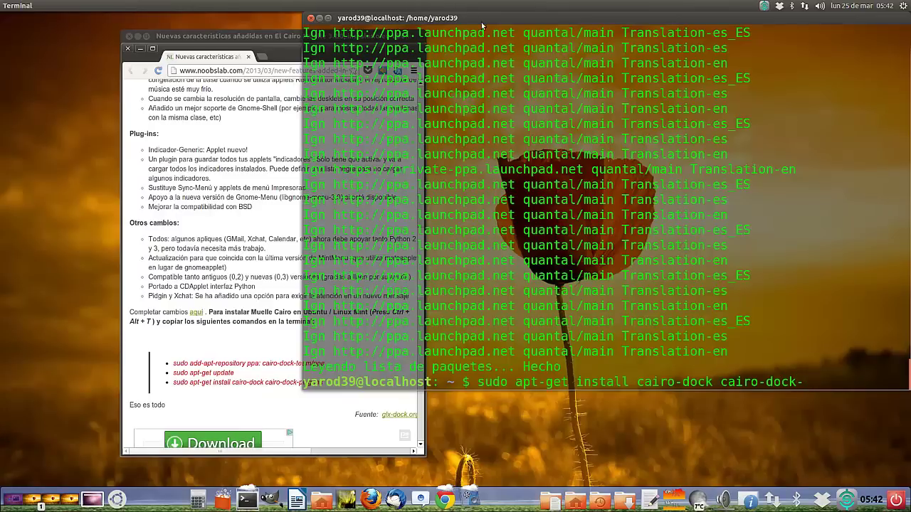
mouse_move(482, 18)
mouse_down()
mouse_move(520, 22)
mouse_move(489, 26)
mouse_up()
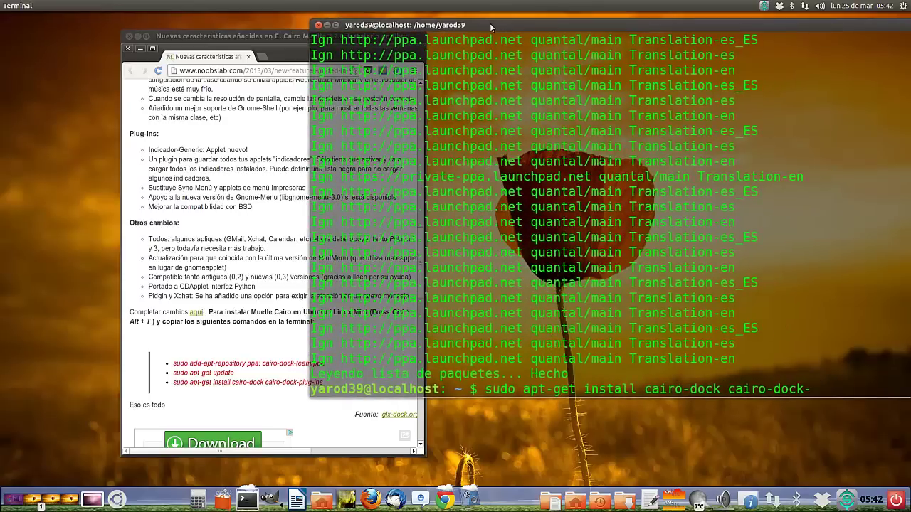
text(plug)
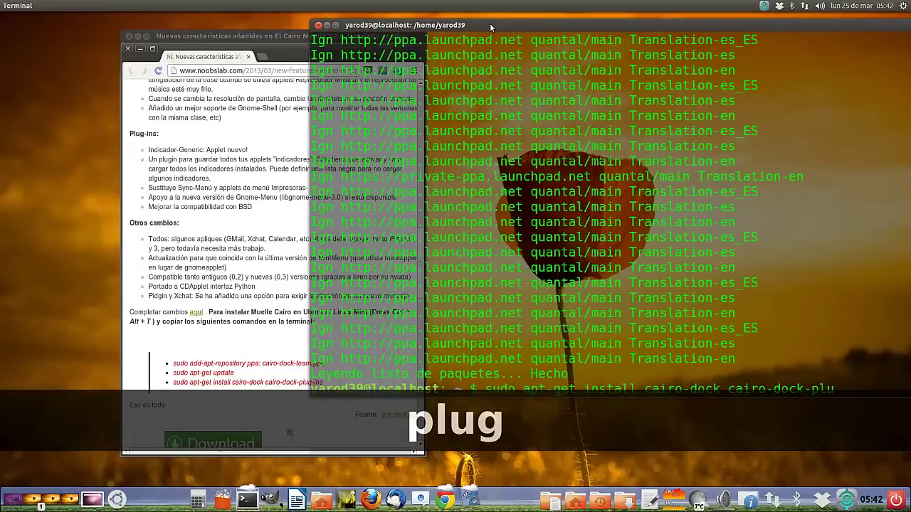
text(-ins)
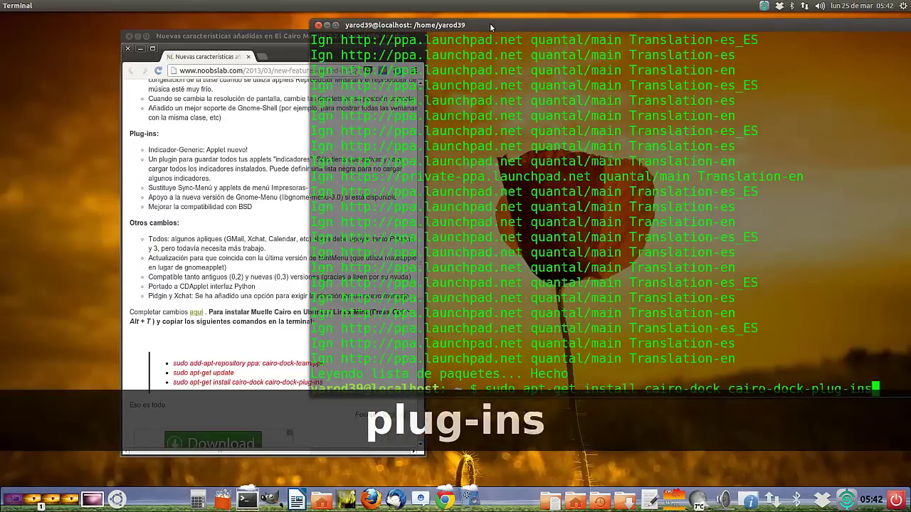
key(Return)
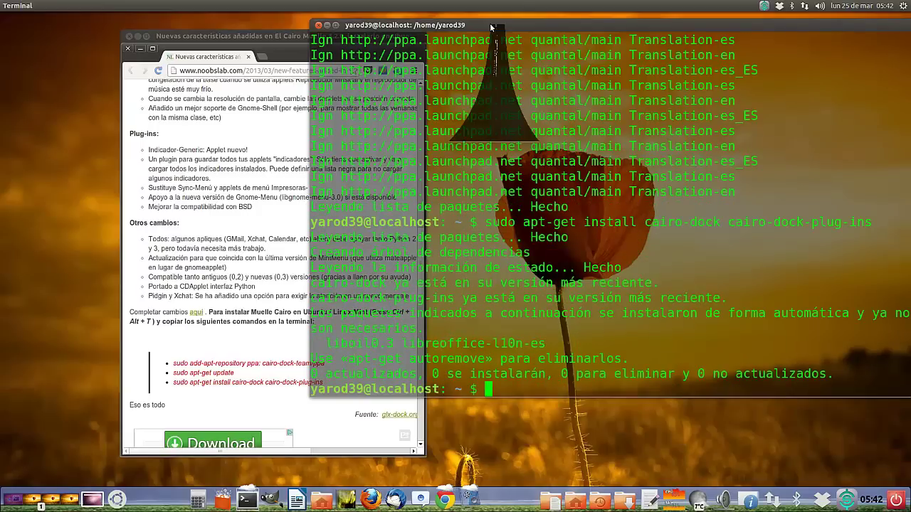
text(e)
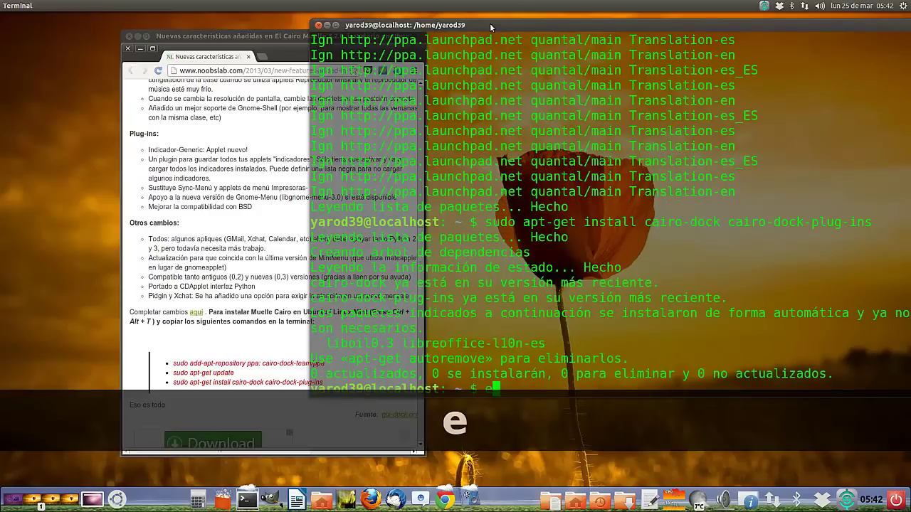
text(xit)
key(Return)
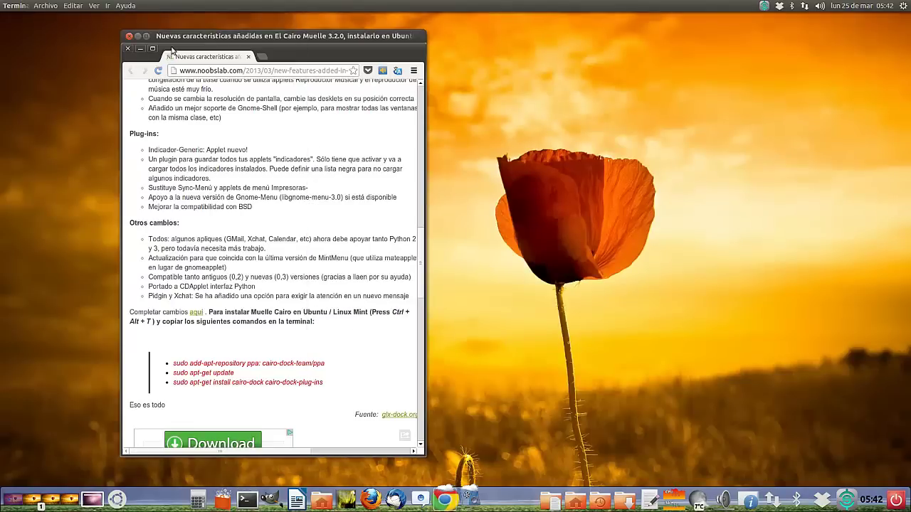
Minimize Chrome, toggle the applications menu, switch workspaces, then show the desktop
click(140, 48)
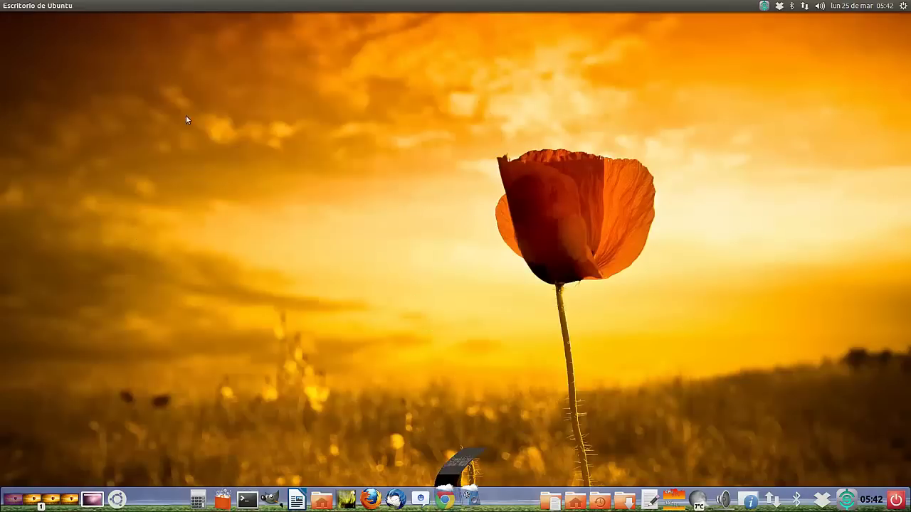
click(117, 500)
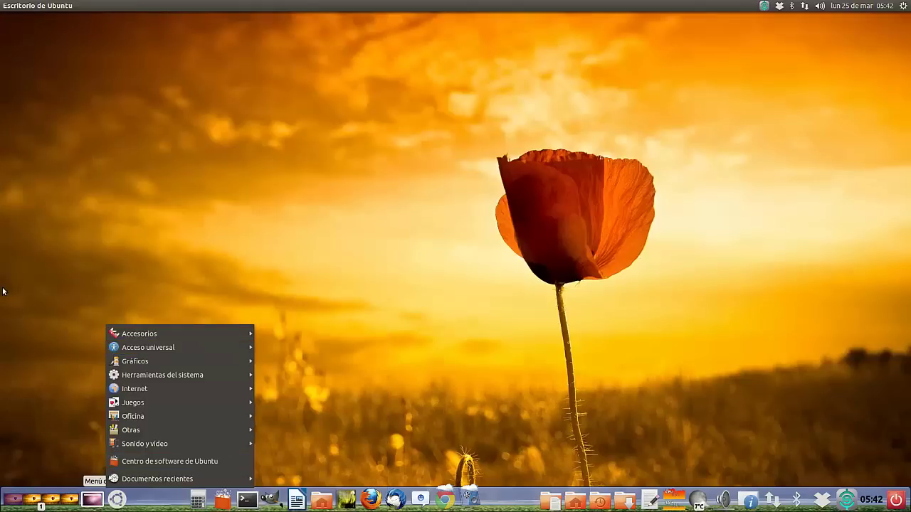
click(35, 506)
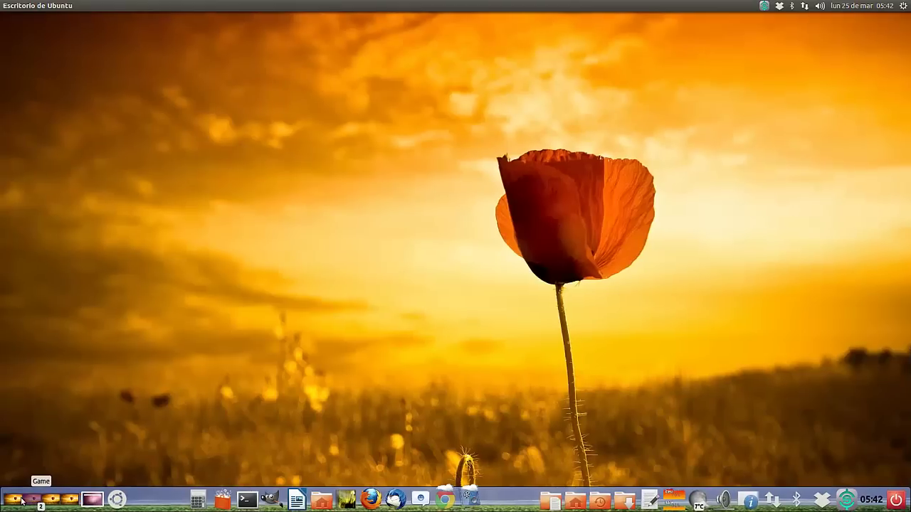
click(13, 501)
click(59, 504)
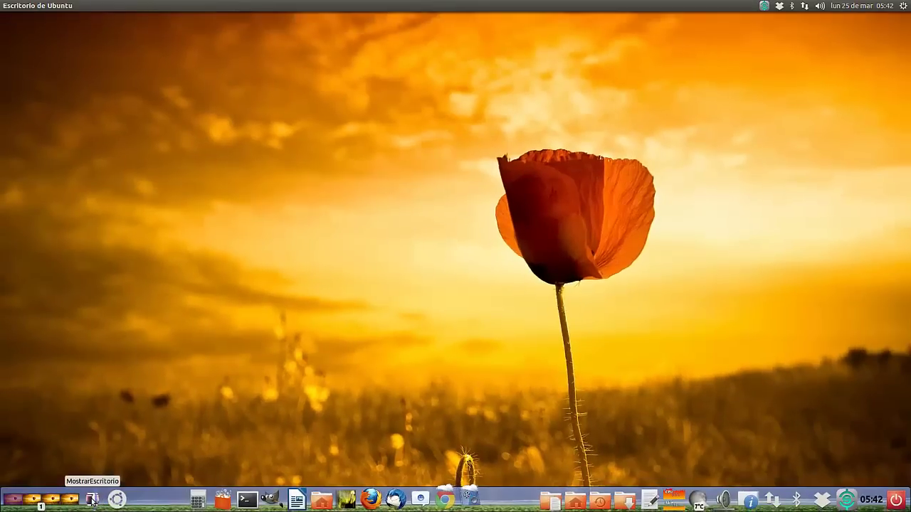
click(87, 501)
In Cairo-Dock's Configurar window, set the main dock's Visibilidad to always visible and apply
right_click(153, 504)
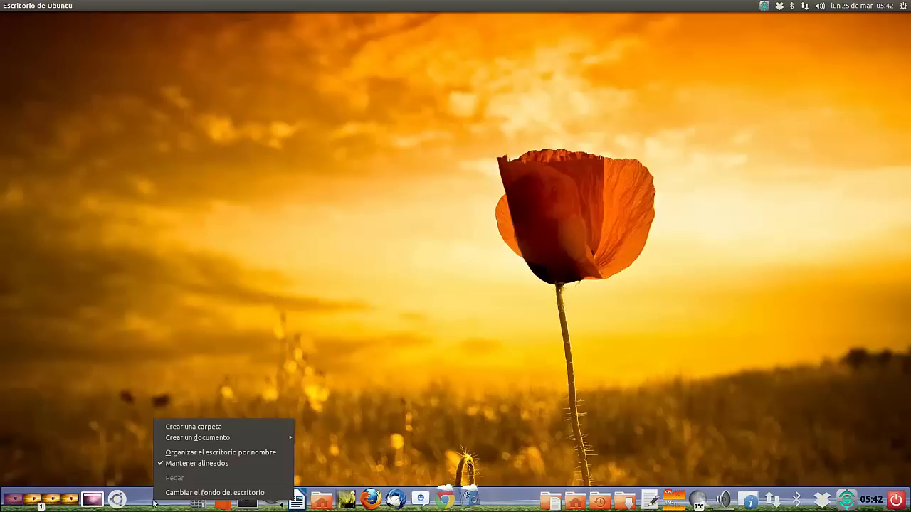
click(116, 502)
right_click(117, 501)
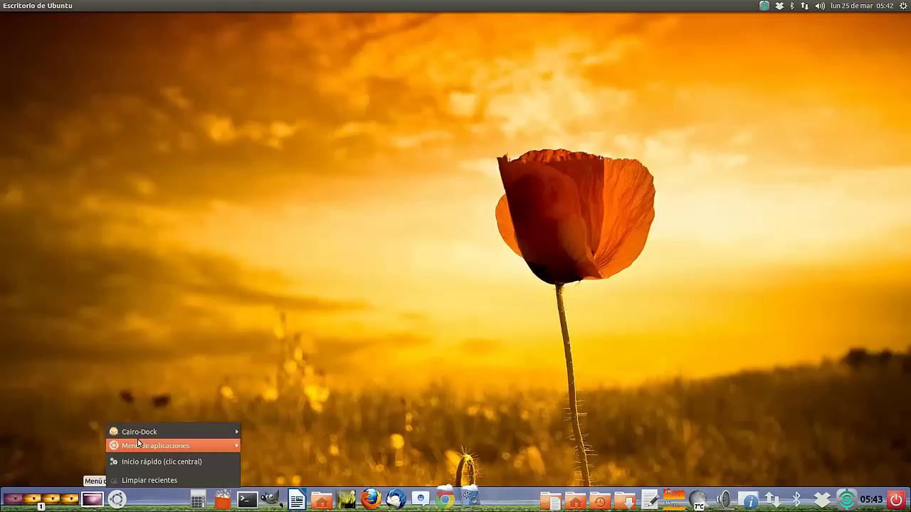
mouse_move(171, 432)
click(281, 412)
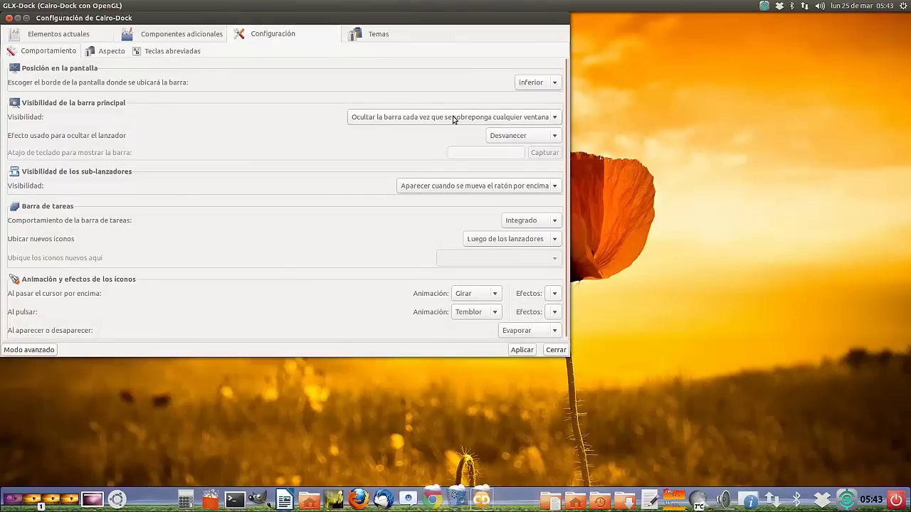
mouse_move(453, 116)
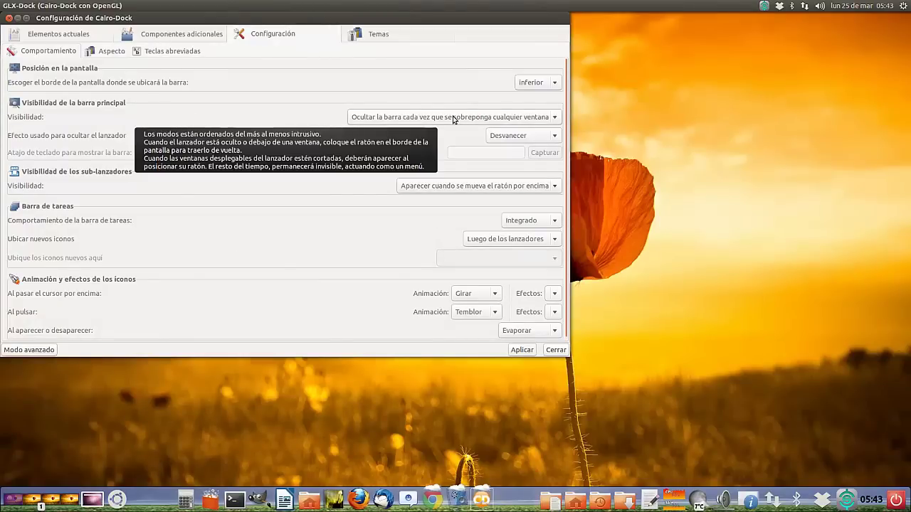
click(453, 118)
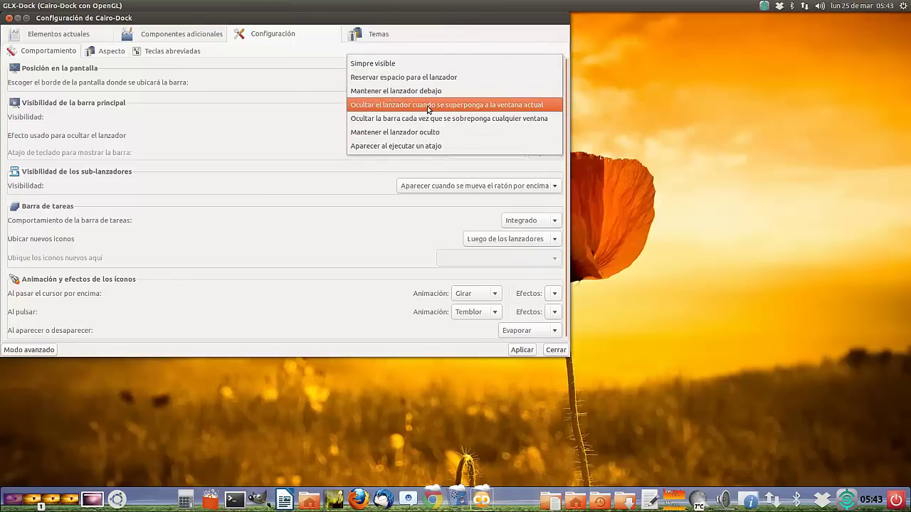
click(418, 63)
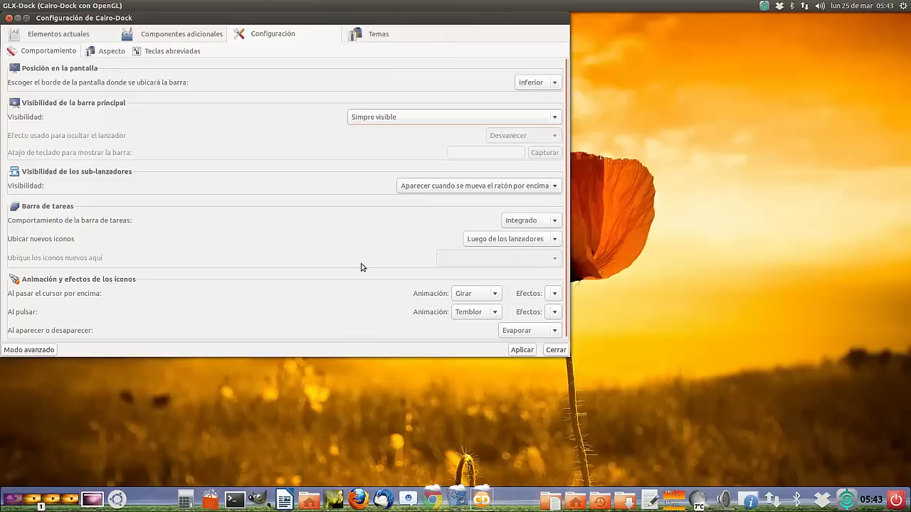
click(557, 350)
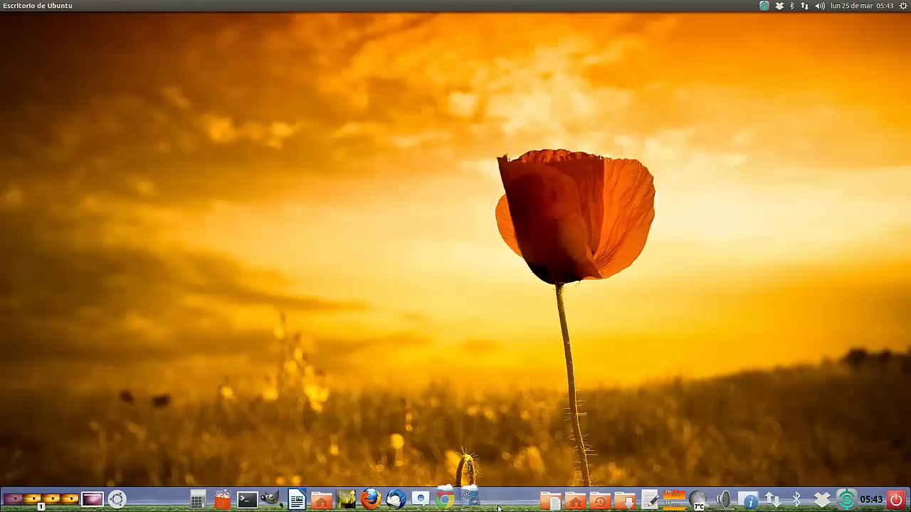
Quick-hide the dock with Esconder rápidamente, then choose Obtener más miniaplicaciones from its menu
right_click(498, 506)
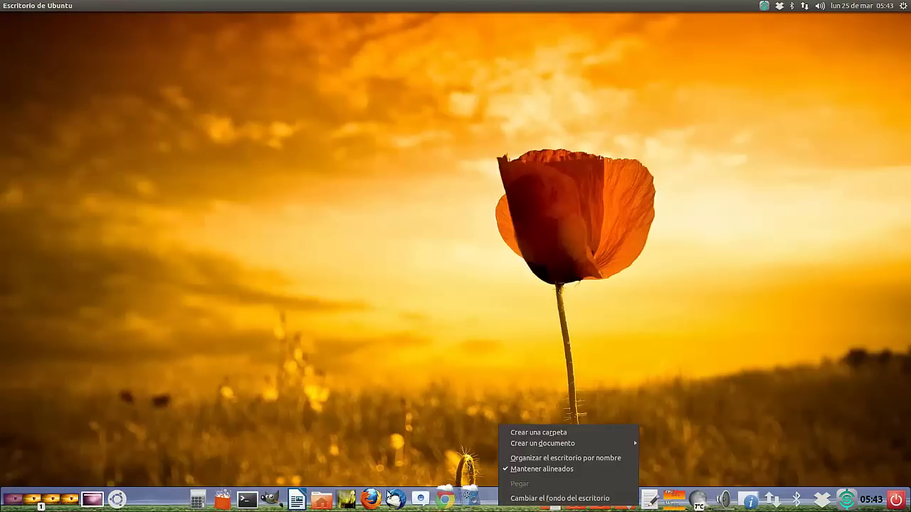
click(116, 501)
right_click(116, 502)
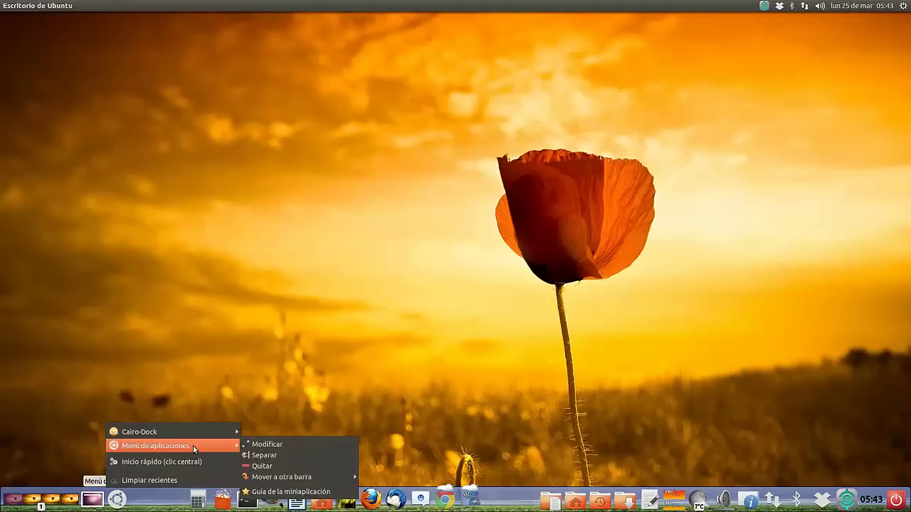
mouse_move(173, 432)
click(277, 450)
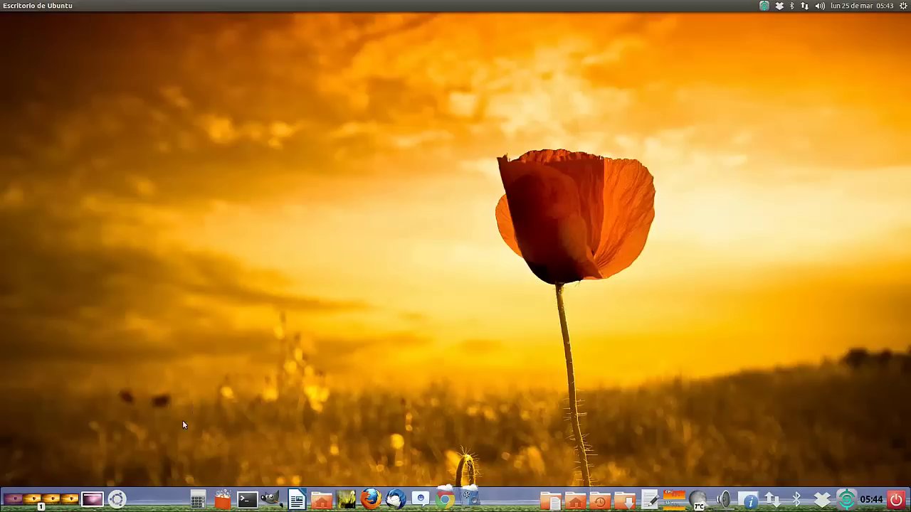
right_click(117, 499)
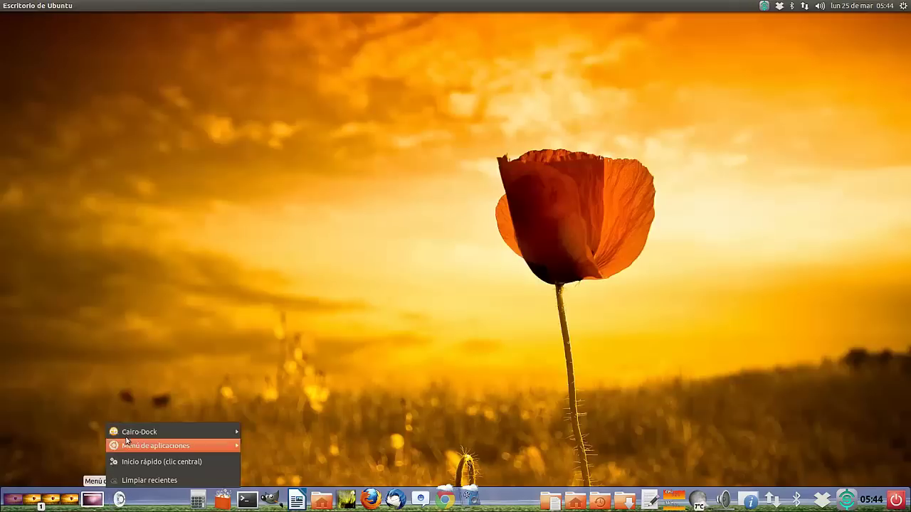
mouse_move(172, 432)
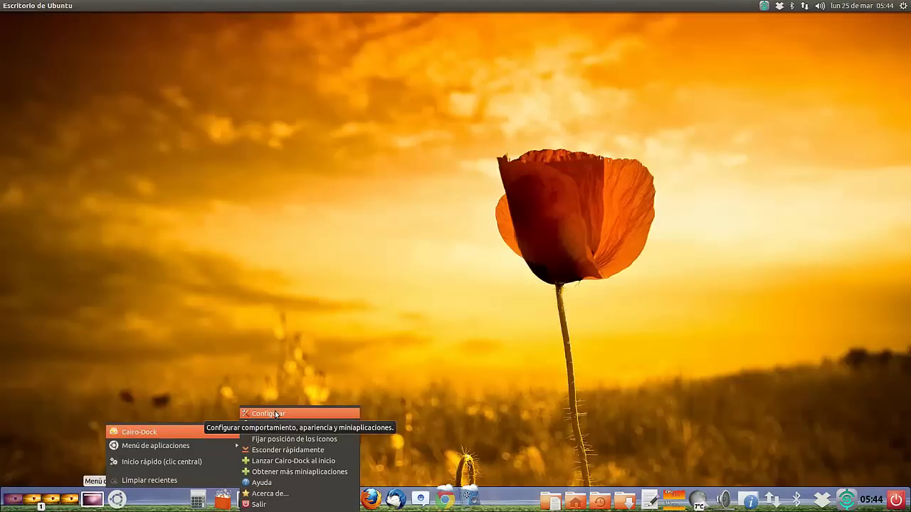
click(285, 473)
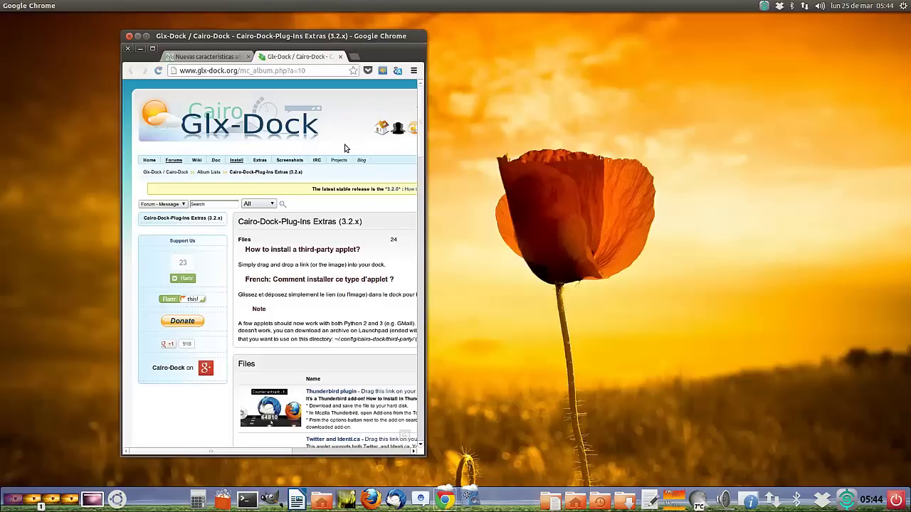
Enlarge the Chrome window and translate the Plug-Ins Extras page with 'Traducir a español'
drag(423, 194, 621, 204)
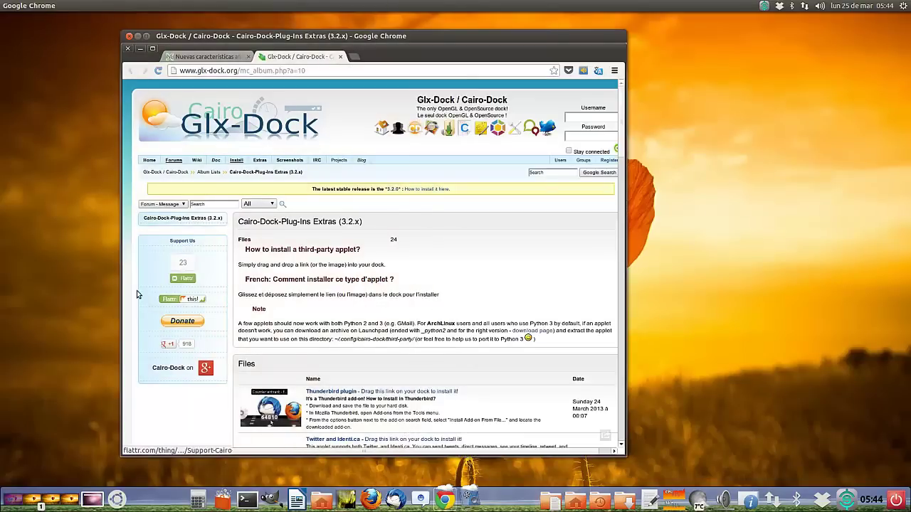
drag(124, 269, 232, 263)
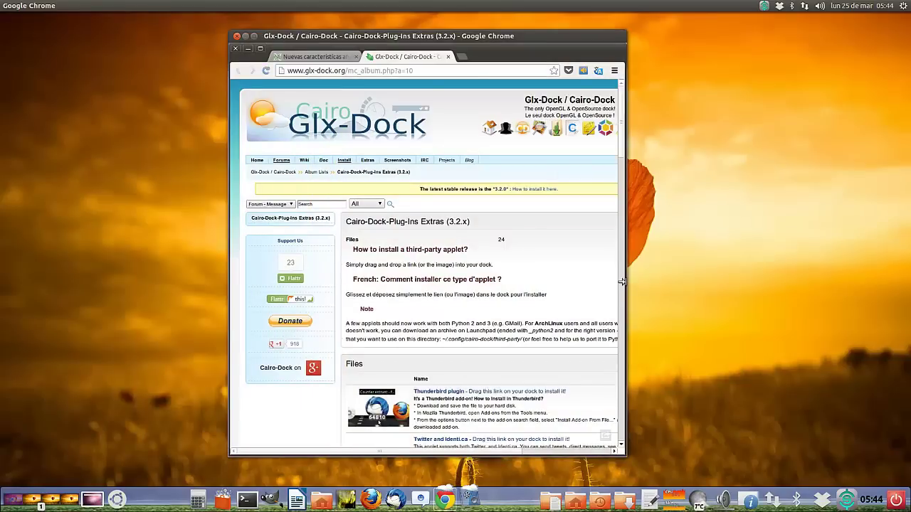
drag(623, 285, 769, 267)
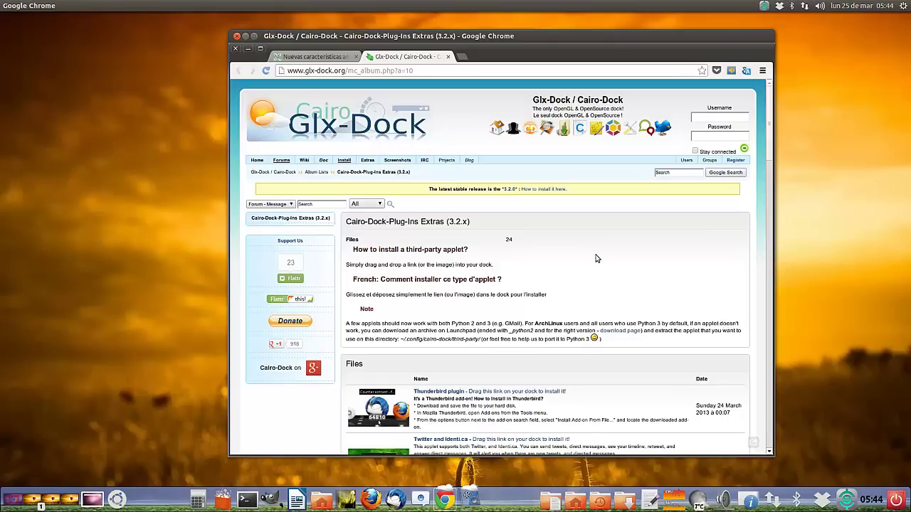
right_click(554, 265)
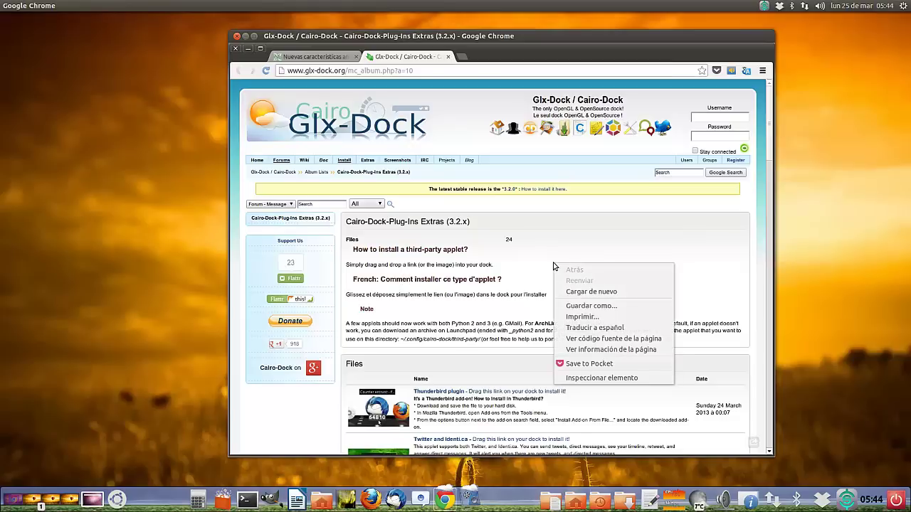
click(580, 328)
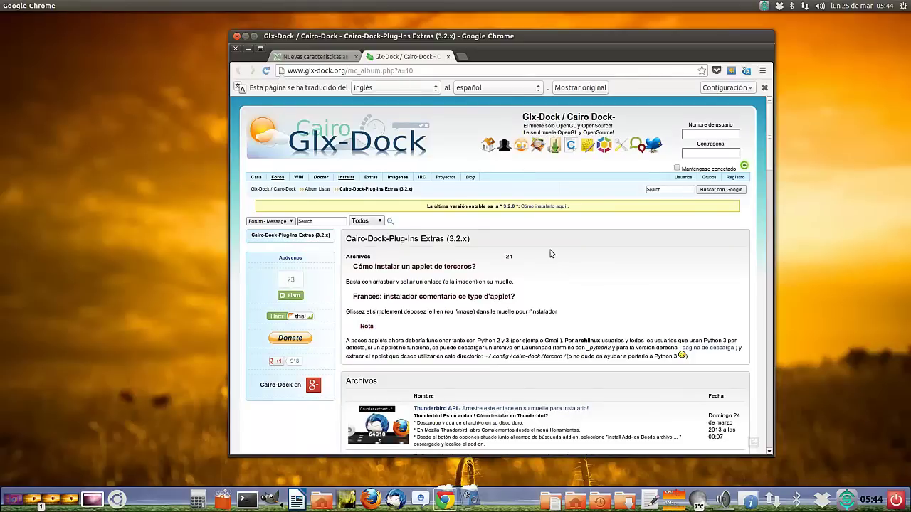
Close the translation bar and scroll down through the Extras plug-in descriptions
click(764, 87)
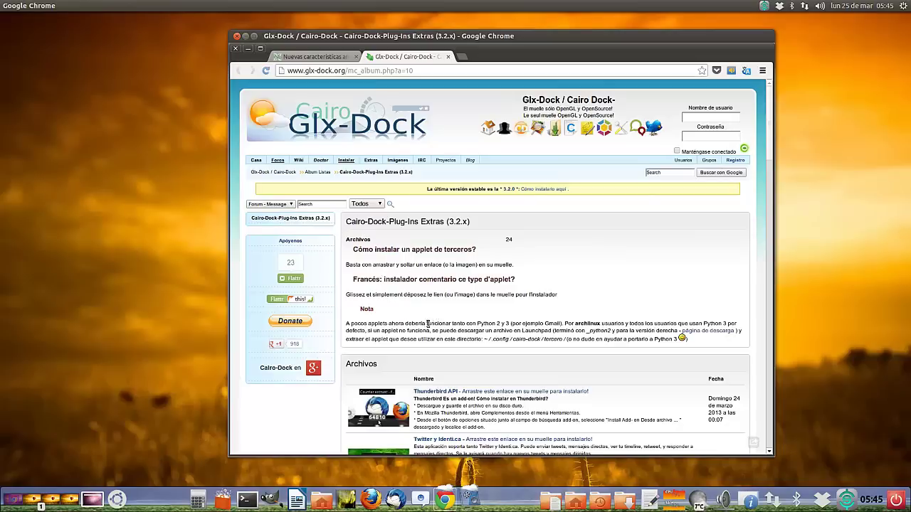
scroll(416, 327, down, 2)
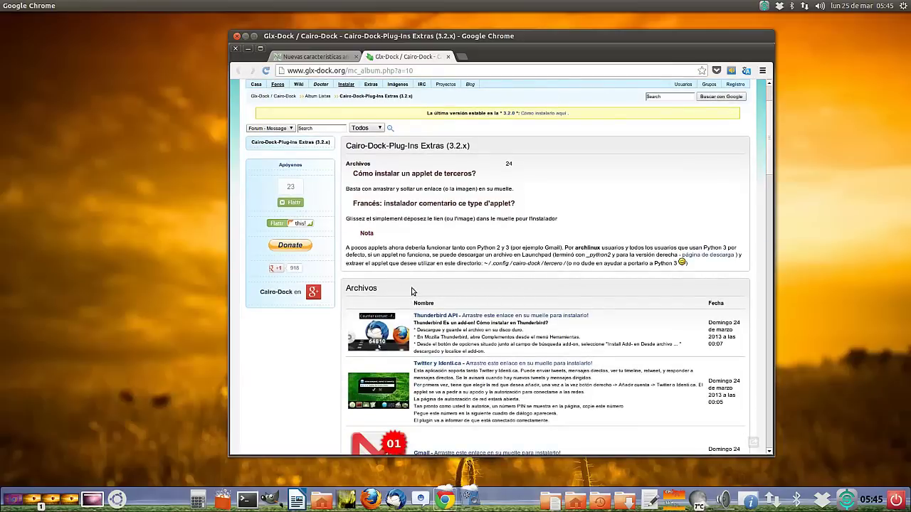
scroll(411, 288, down, 1)
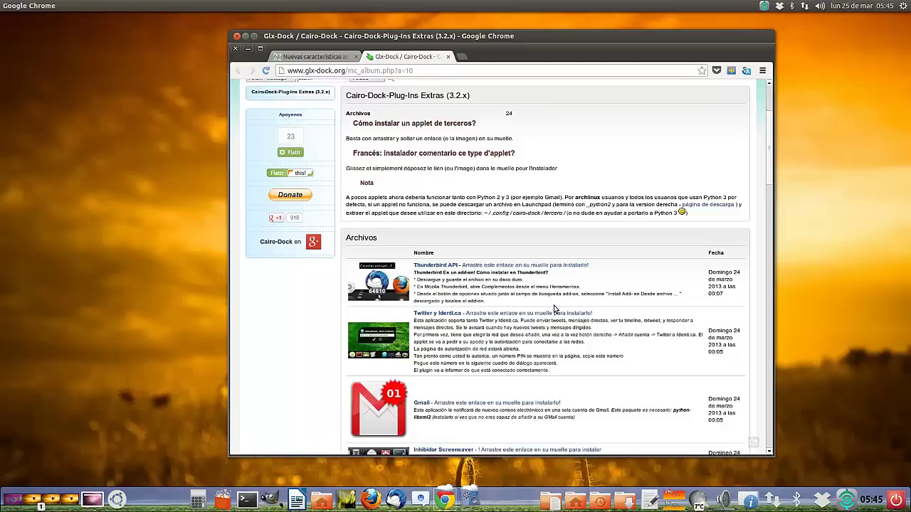
scroll(690, 297, down, 2)
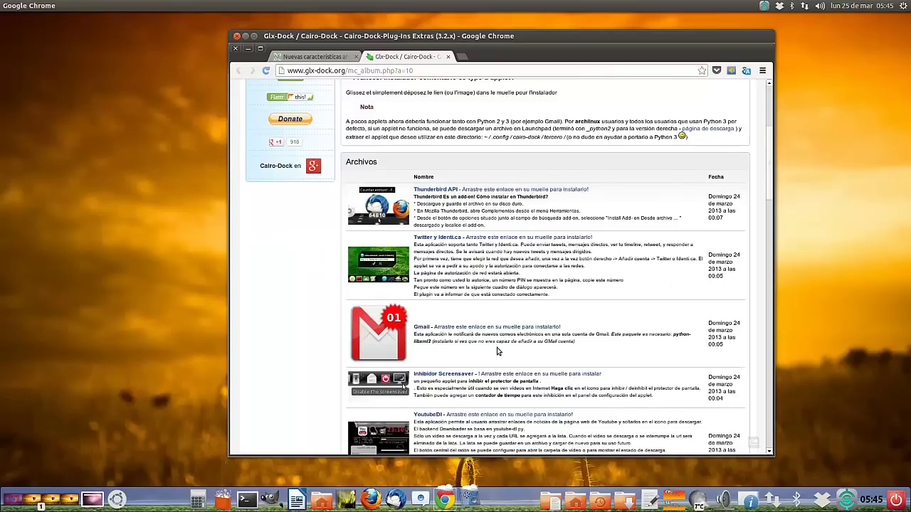
scroll(496, 348, down, 2)
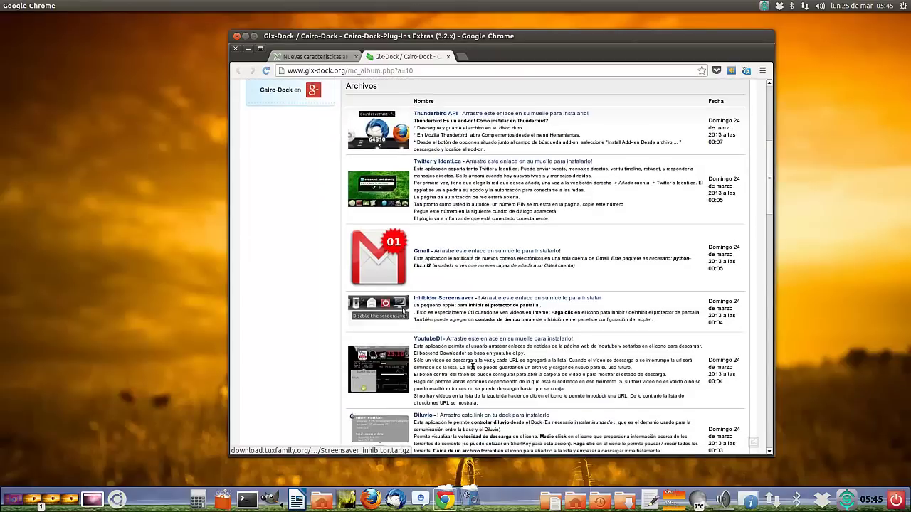
scroll(447, 364, down, 2)
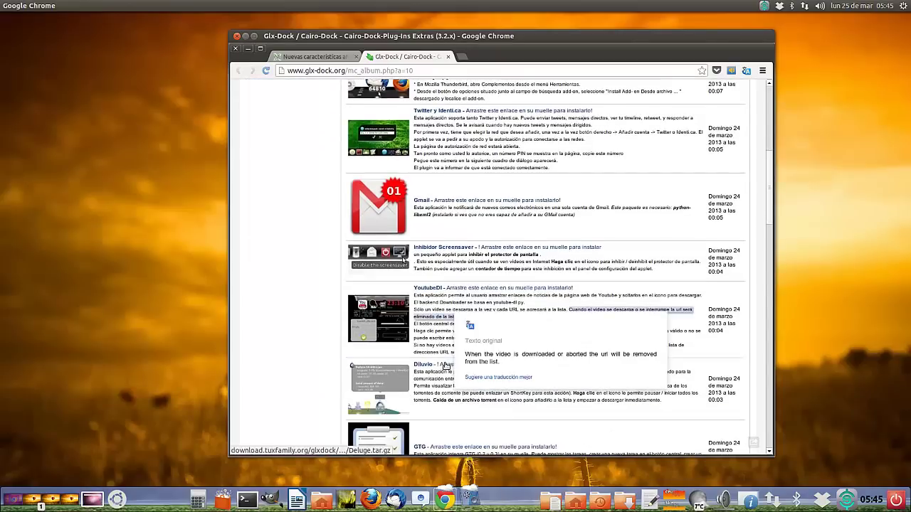
scroll(446, 364, down, 2)
scroll(432, 348, down, 2)
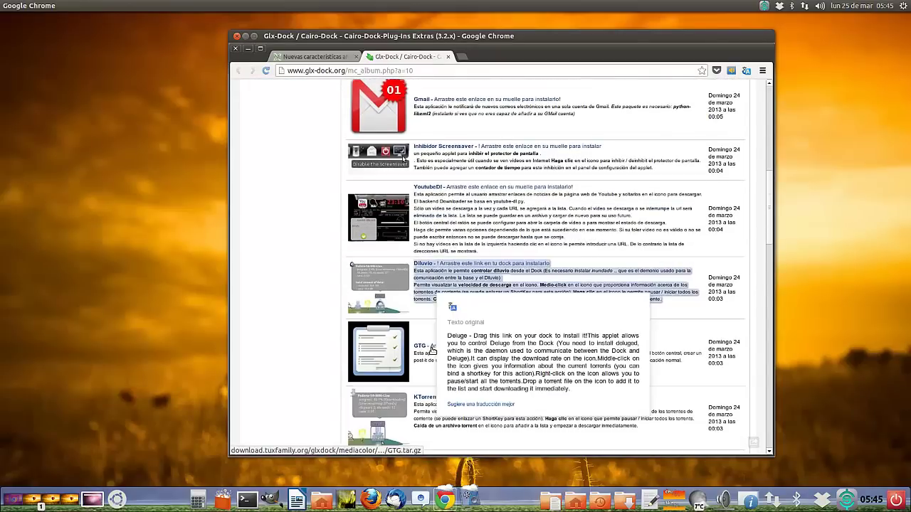
scroll(437, 341, down, 2)
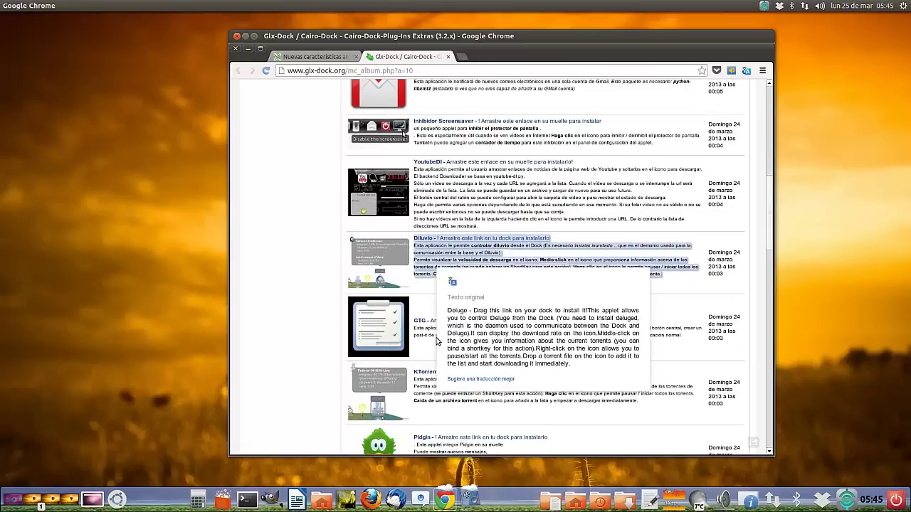
scroll(434, 348, down, 2)
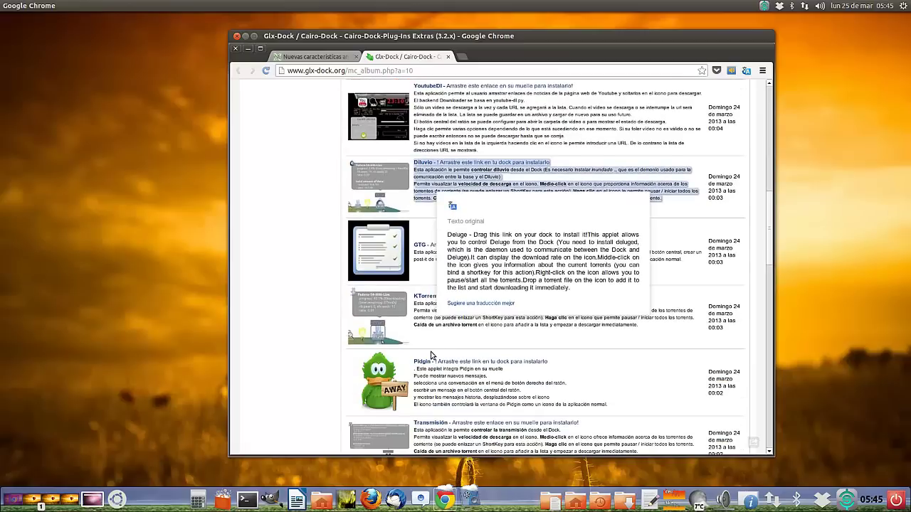
Show Google Translate popups for the Pidgin and Xchat descriptions, dismissing each
click(431, 352)
scroll(432, 352, down, 1)
scroll(432, 352, down, 1)
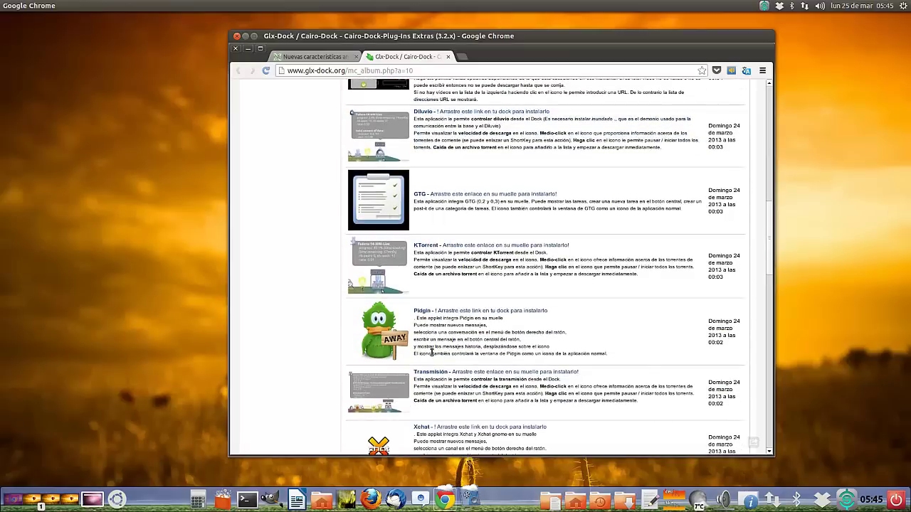
triple_click(432, 352)
scroll(432, 352, down, 2)
click(431, 360)
scroll(431, 360, down, 1)
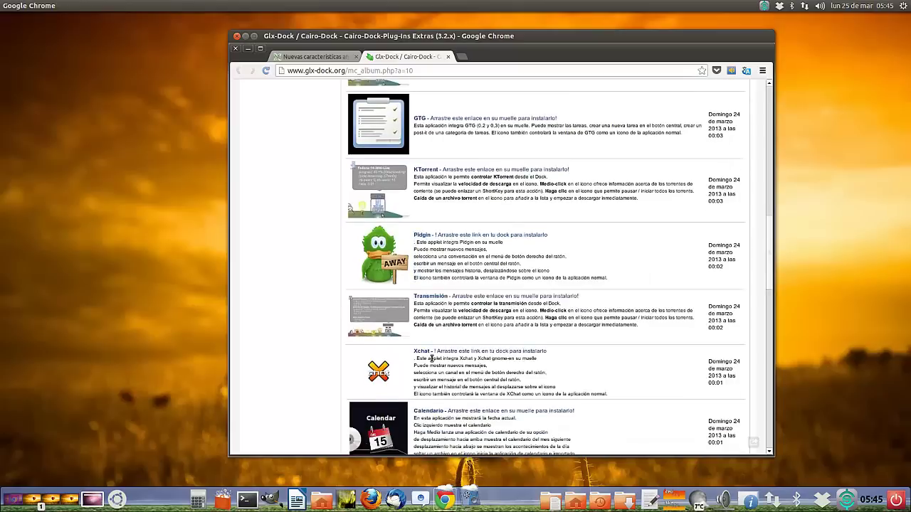
scroll(431, 360, down, 1)
triple_click(431, 359)
scroll(431, 359, down, 3)
click(429, 360)
Scroll past MintMenu, Lancelot and GnoMenu to the Cardápio entry and page footer
scroll(429, 360, down, 1)
scroll(429, 360, down, 4)
scroll(429, 361, down, 1)
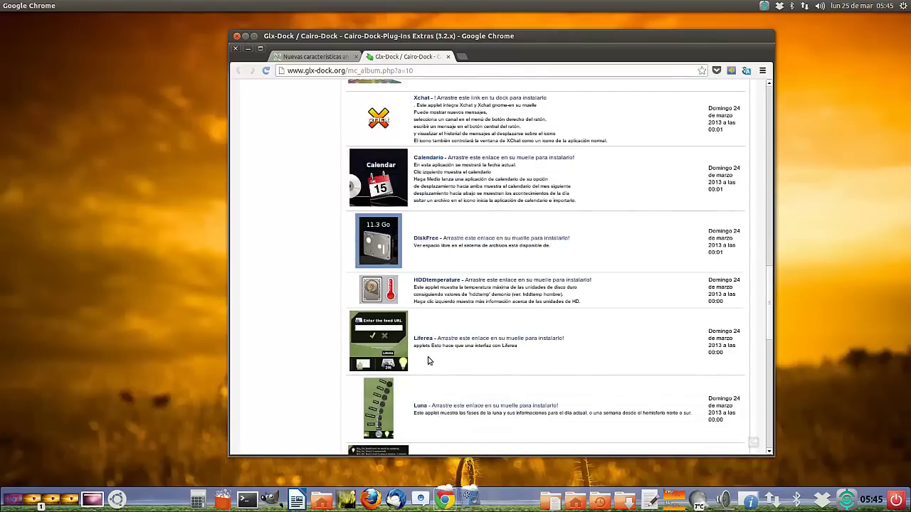
scroll(427, 360, down, 2)
scroll(428, 360, down, 2)
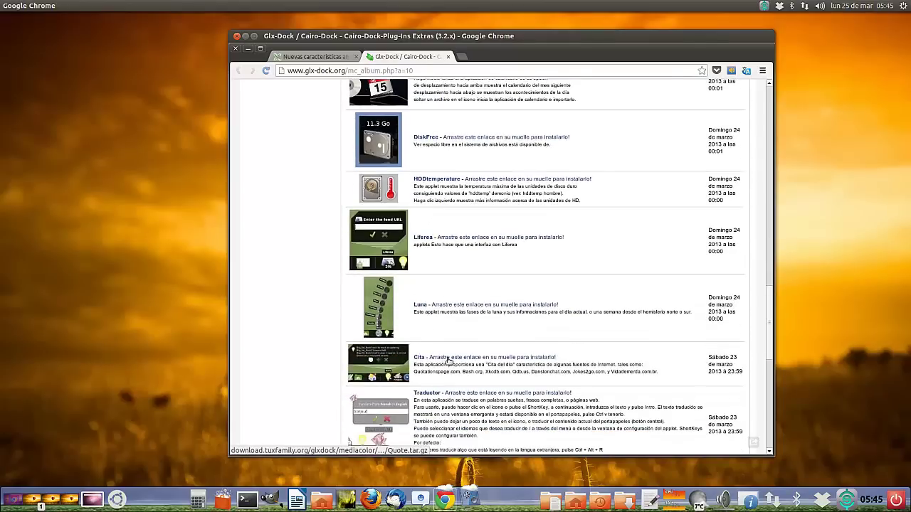
scroll(448, 360, down, 2)
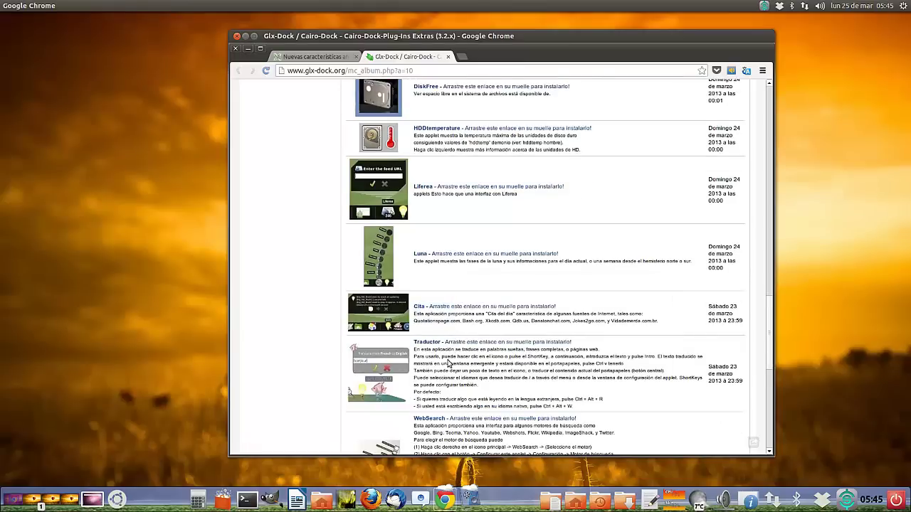
scroll(448, 362, down, 2)
scroll(449, 363, down, 2)
scroll(448, 363, down, 2)
scroll(448, 364, down, 4)
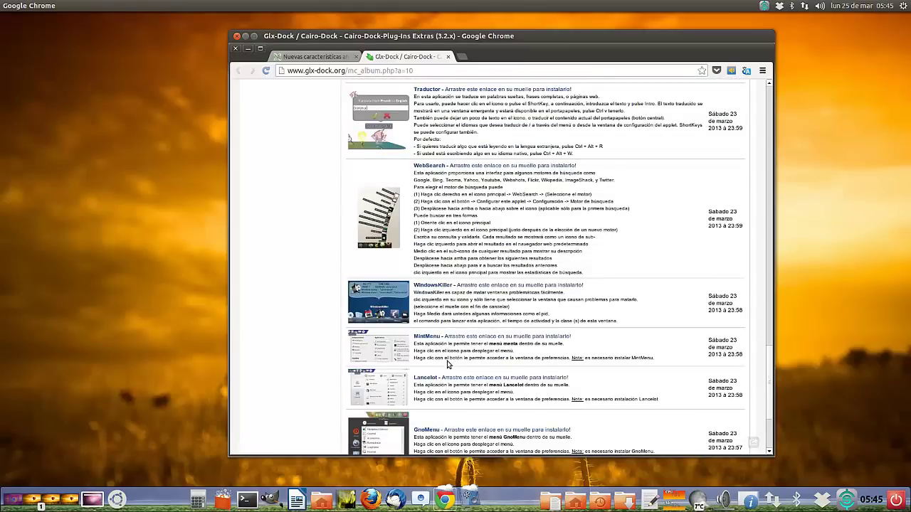
scroll(448, 365, down, 3)
scroll(449, 363, down, 2)
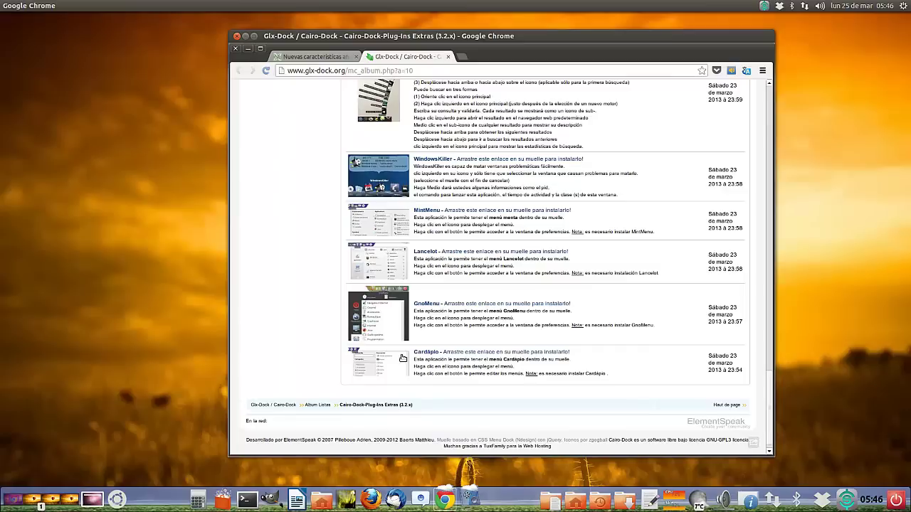
Drop the Cardápio link on the dock and trash the stray item it created
mouse_move(424, 356)
mouse_down()
mouse_move(516, 502)
mouse_move(495, 506)
mouse_move(515, 504)
mouse_up()
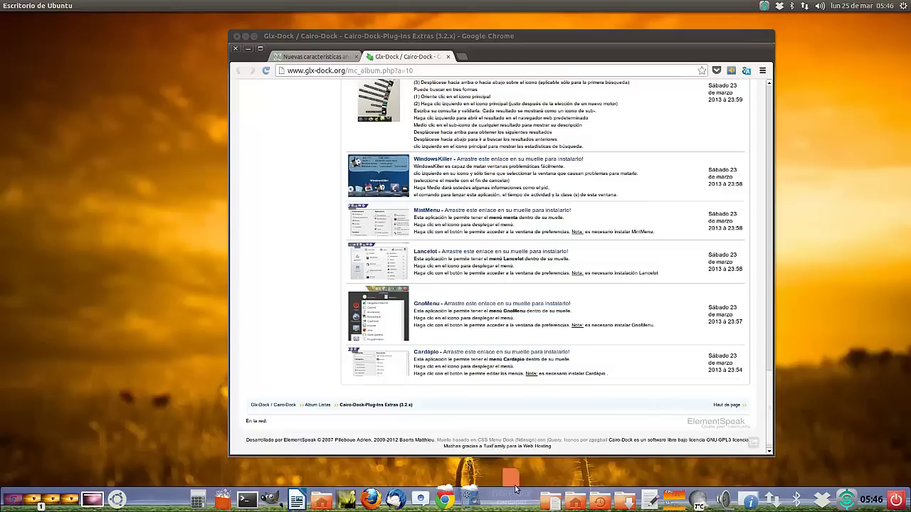
right_click(510, 502)
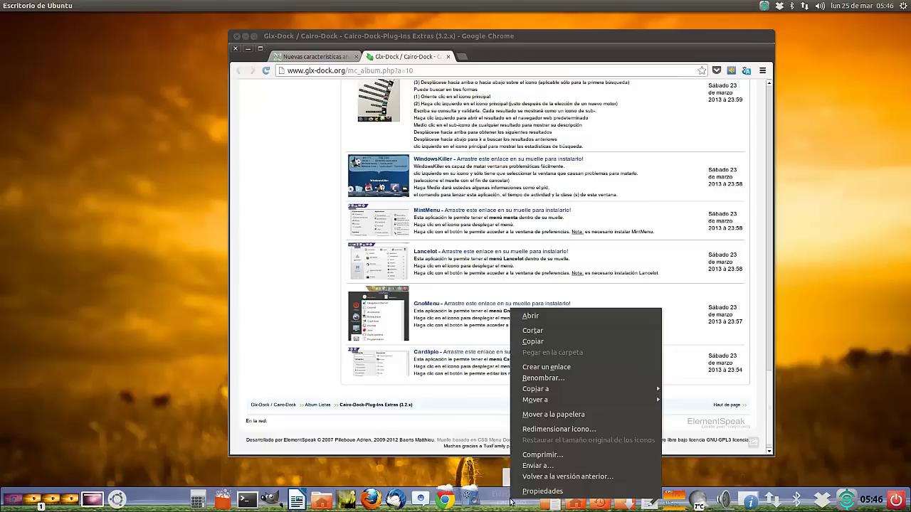
click(532, 415)
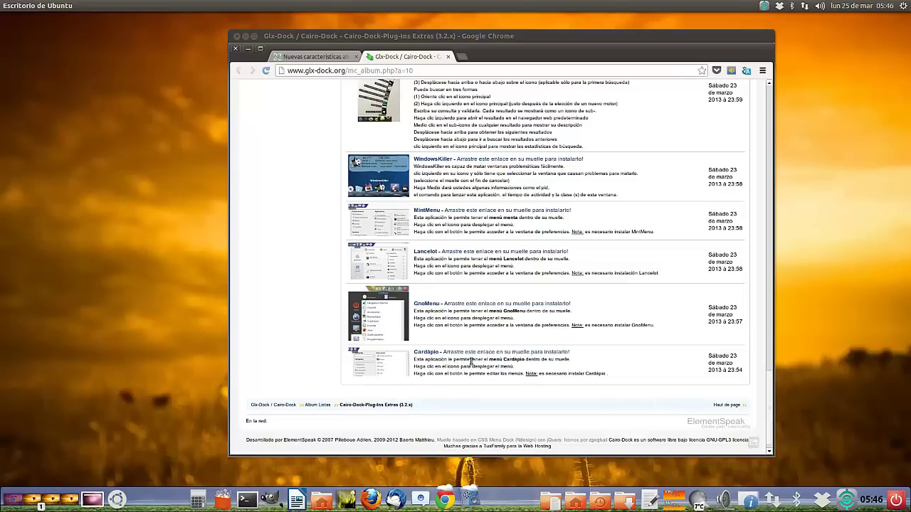
Cancel the Cardápio archive download and drag the Cardápio applet onto the dock
click(375, 369)
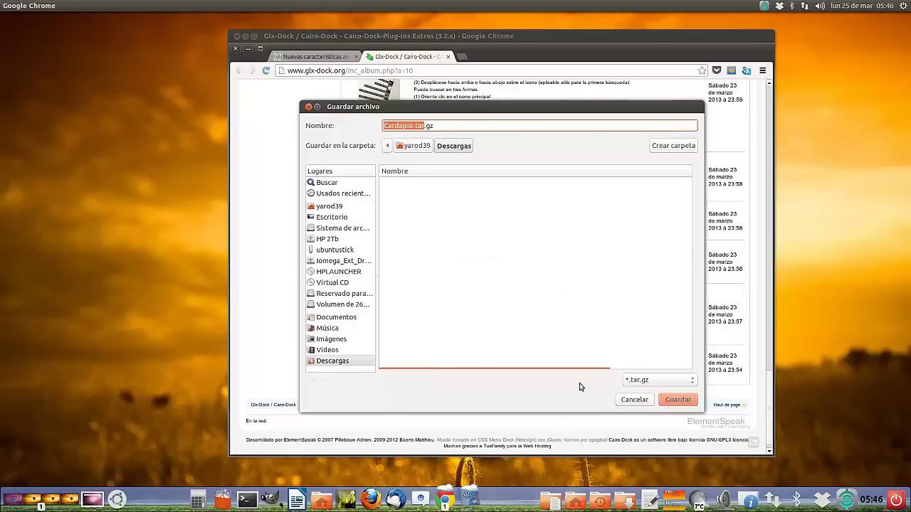
click(631, 402)
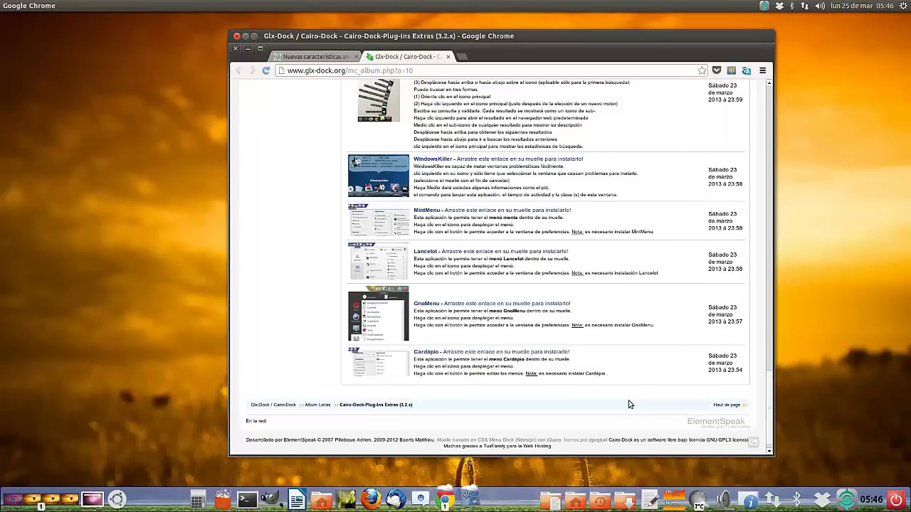
drag(366, 366, 514, 502)
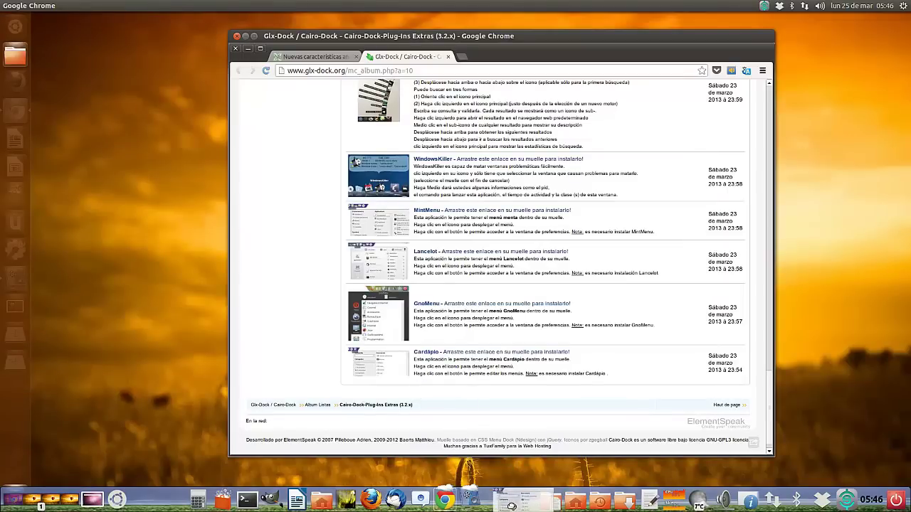
drag(513, 502, 436, 506)
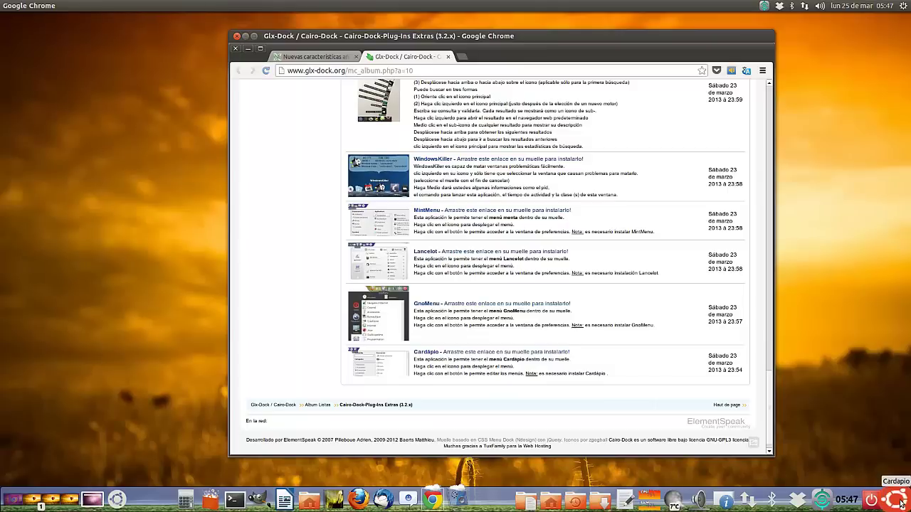
Open the new Cardápio icon's right-click menu, then close it again
right_click(901, 503)
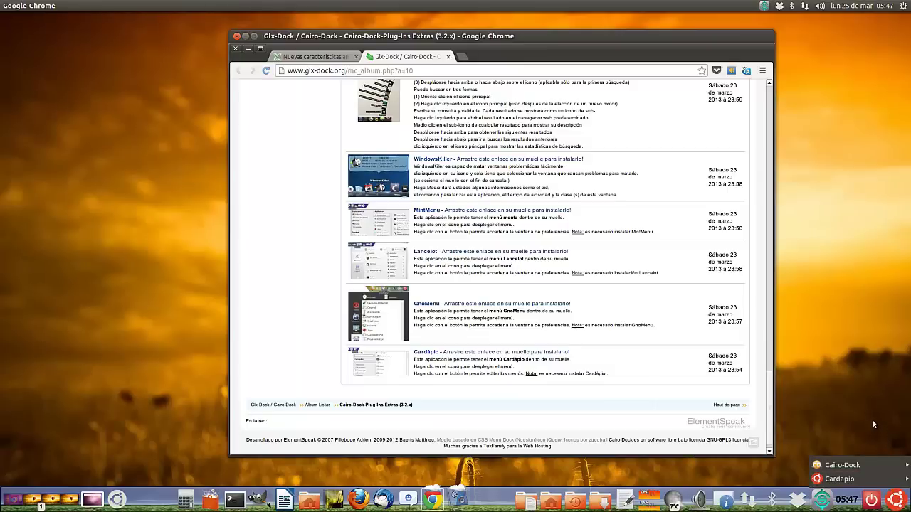
click(874, 425)
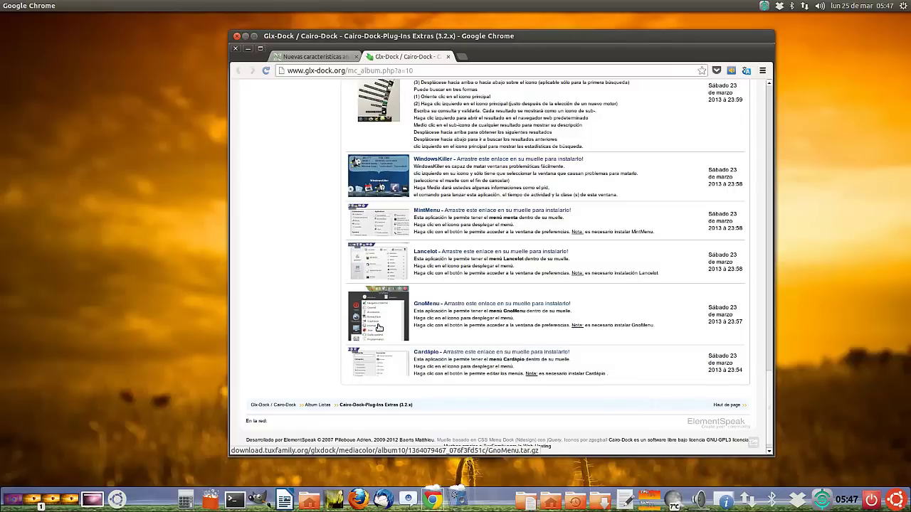
Drop GnoMenu on the dock and launch it, getting a GnoMenu-not-installed warning
mouse_move(378, 328)
mouse_down()
mouse_move(491, 507)
mouse_move(435, 506)
mouse_move(432, 498)
mouse_up()
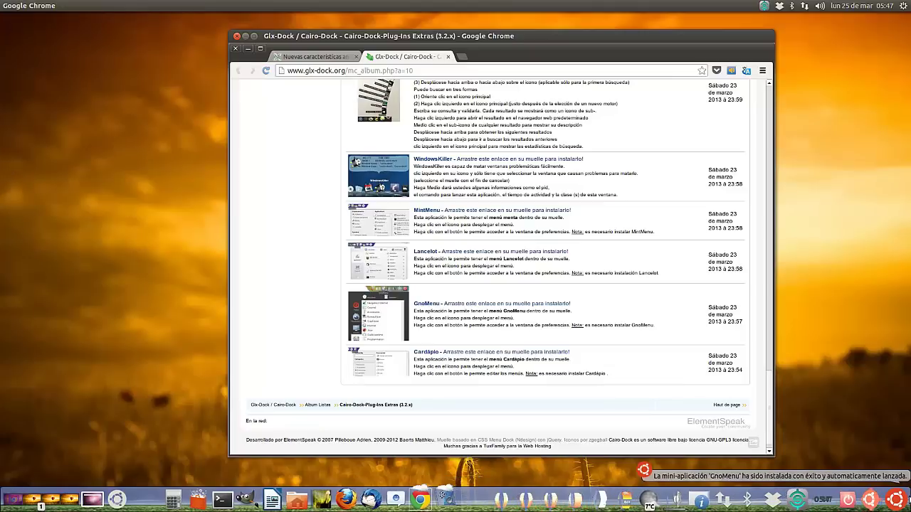
click(897, 501)
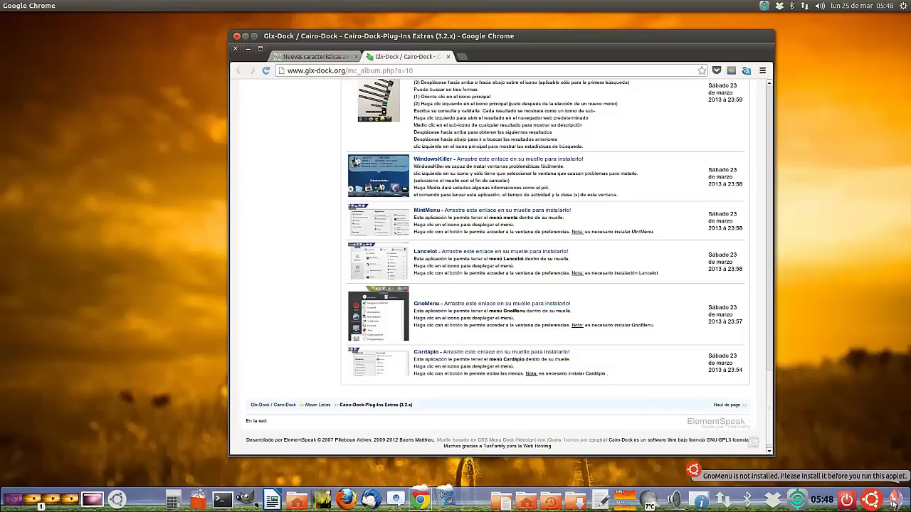
click(902, 502)
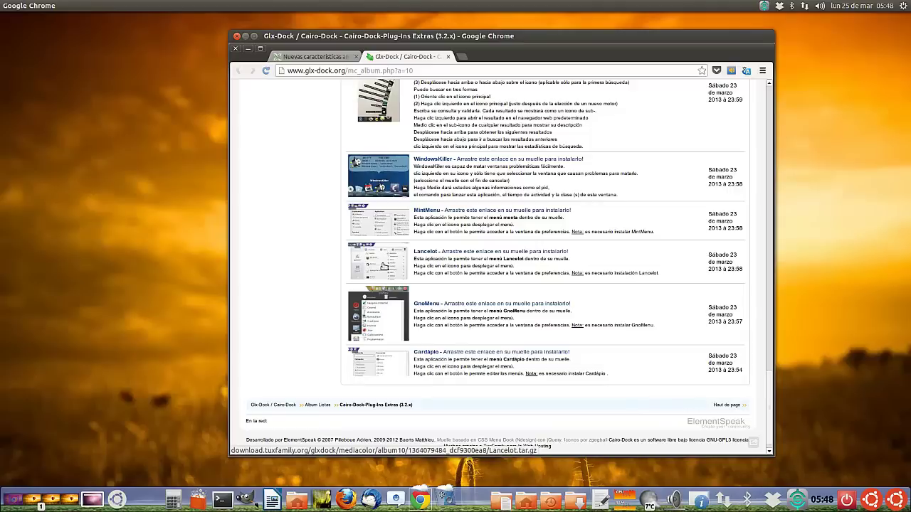
scroll(385, 265, up, 3)
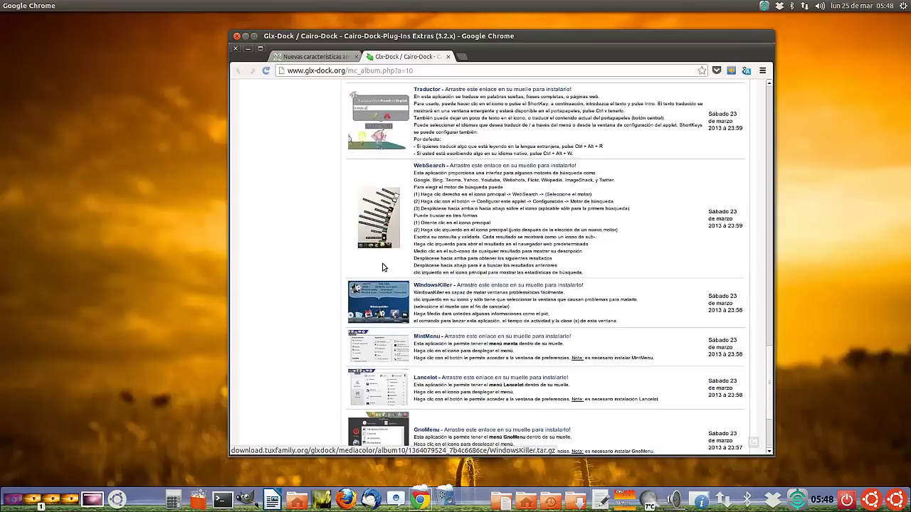
Add the Calendar applet to the dock and toggle its month calendar pop-up
scroll(382, 267, up, 2)
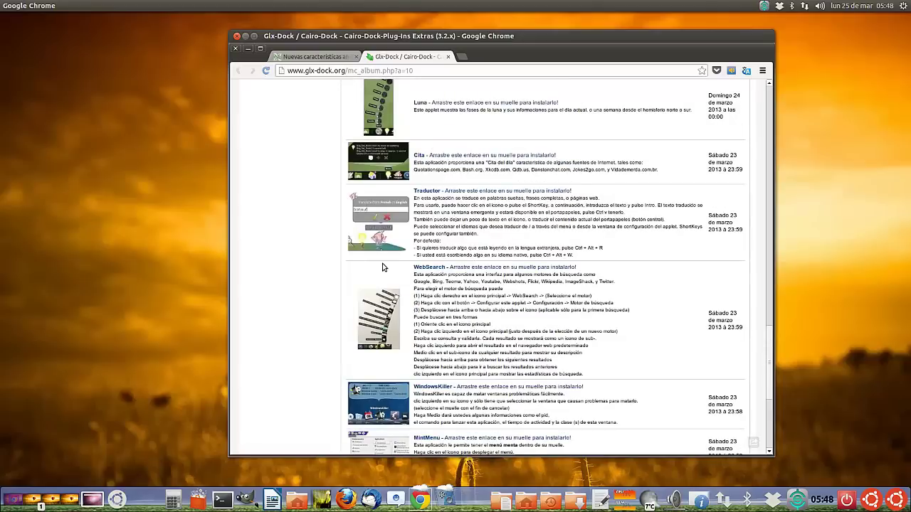
scroll(382, 267, up, 2)
scroll(383, 266, up, 2)
scroll(383, 266, up, 1)
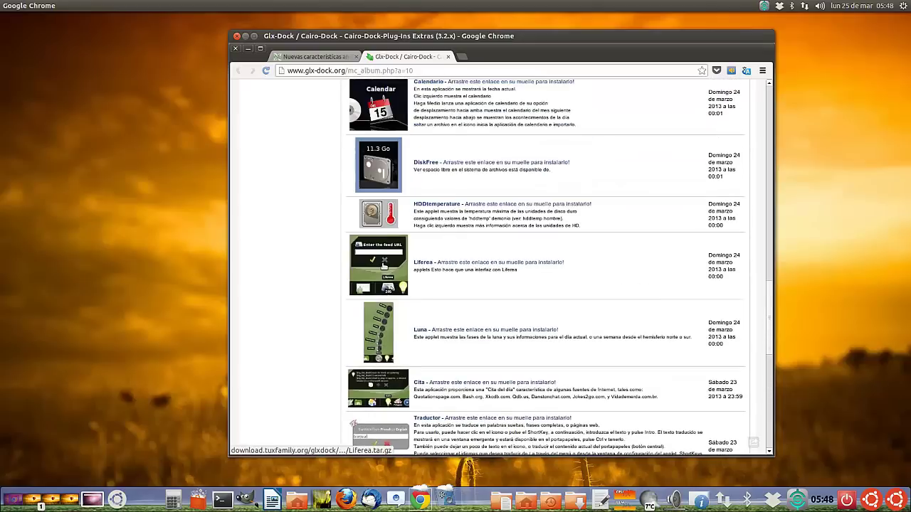
scroll(385, 264, up, 1)
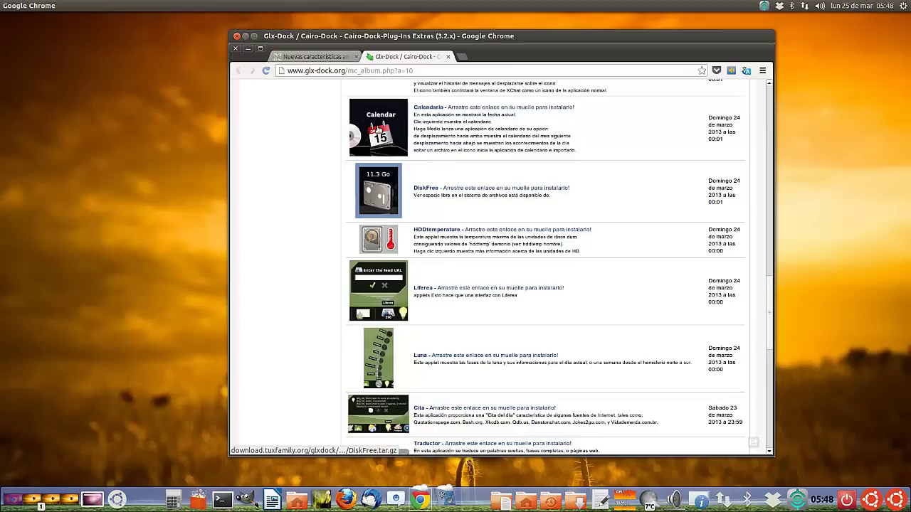
drag(378, 128, 635, 507)
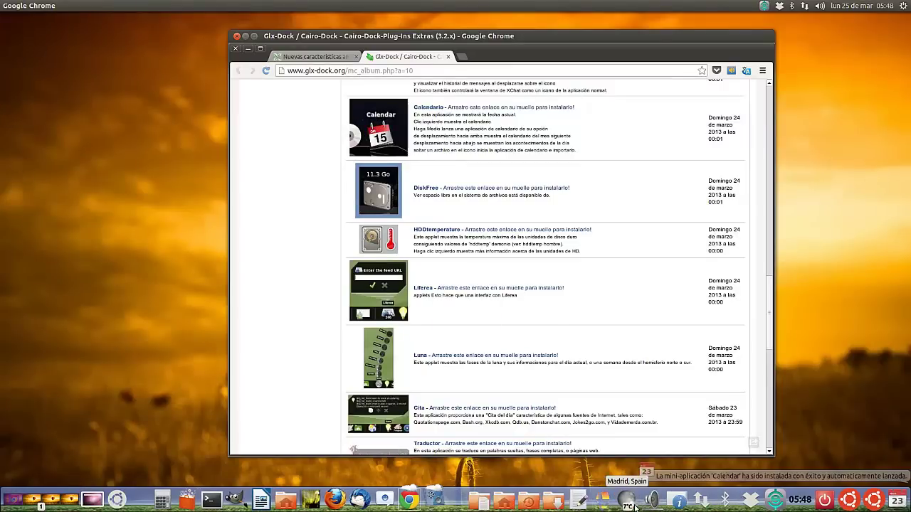
click(896, 503)
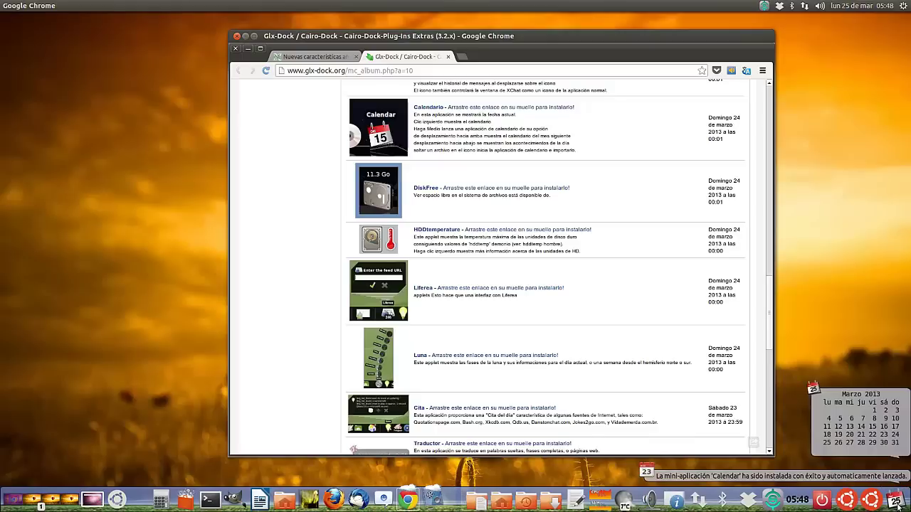
click(896, 504)
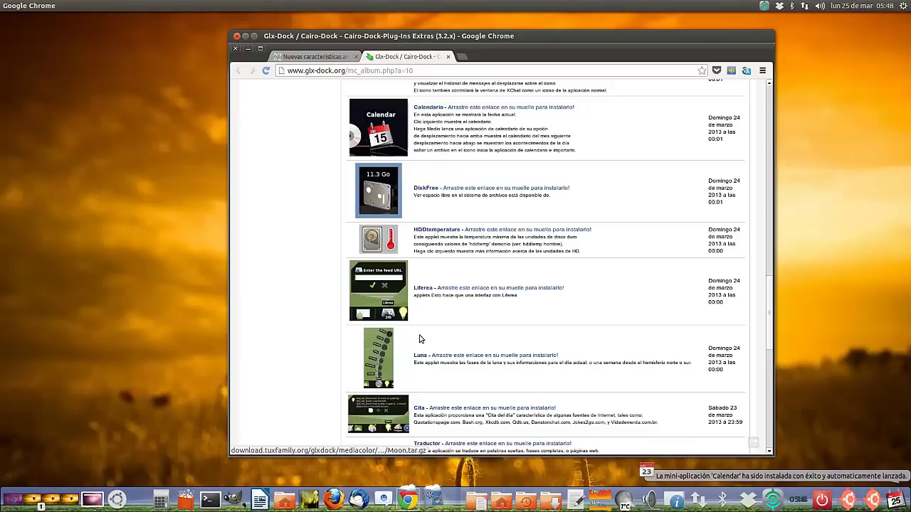
Scroll the Extras page up to the YoutubeDl entry
scroll(400, 239, up, 2)
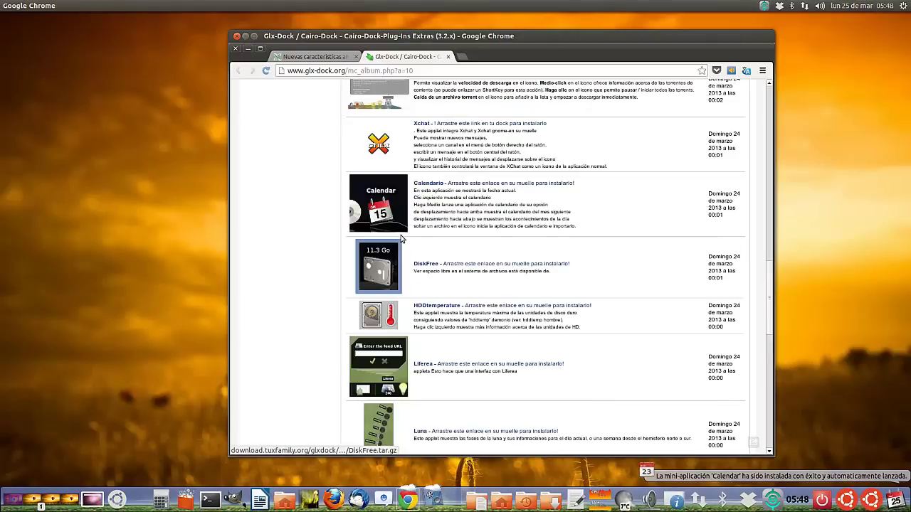
scroll(400, 242, up, 3)
scroll(400, 246, up, 1)
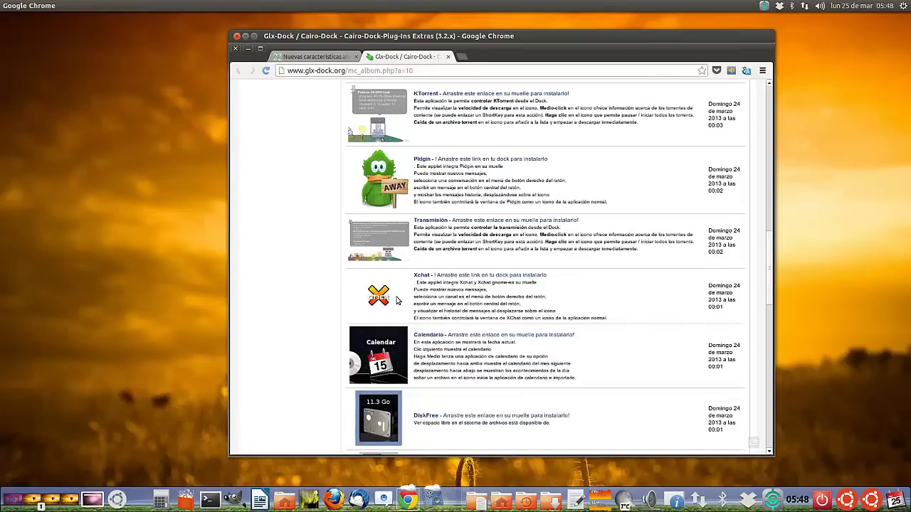
scroll(397, 299, up, 3)
scroll(397, 299, up, 3)
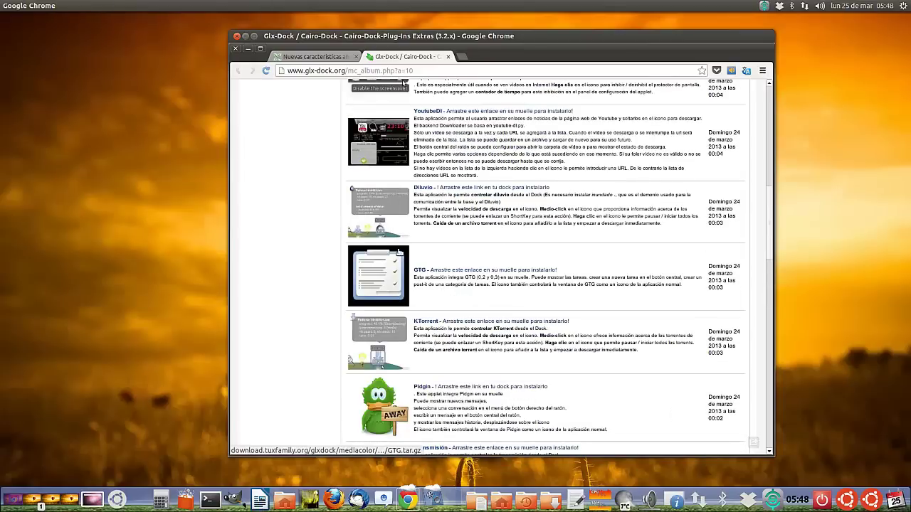
mouse_move(369, 142)
mouse_down()
mouse_move(489, 377)
mouse_move(608, 502)
mouse_up()
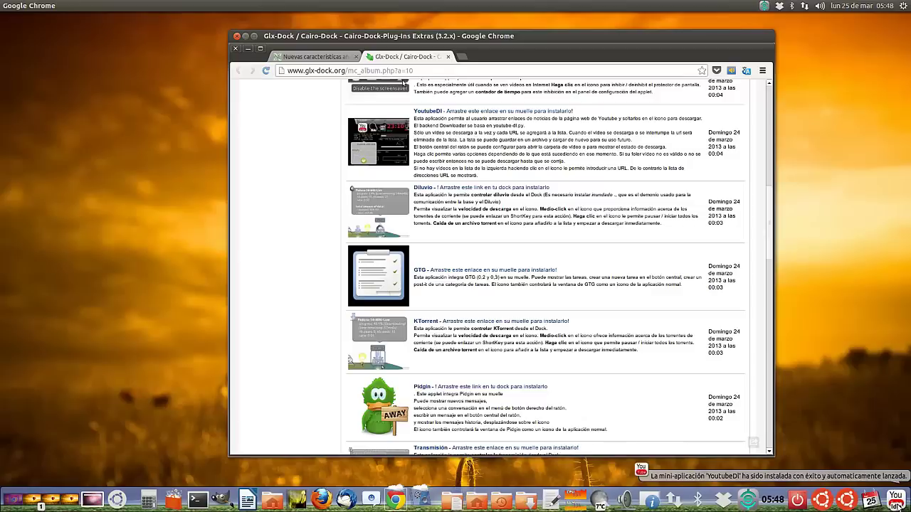
click(896, 498)
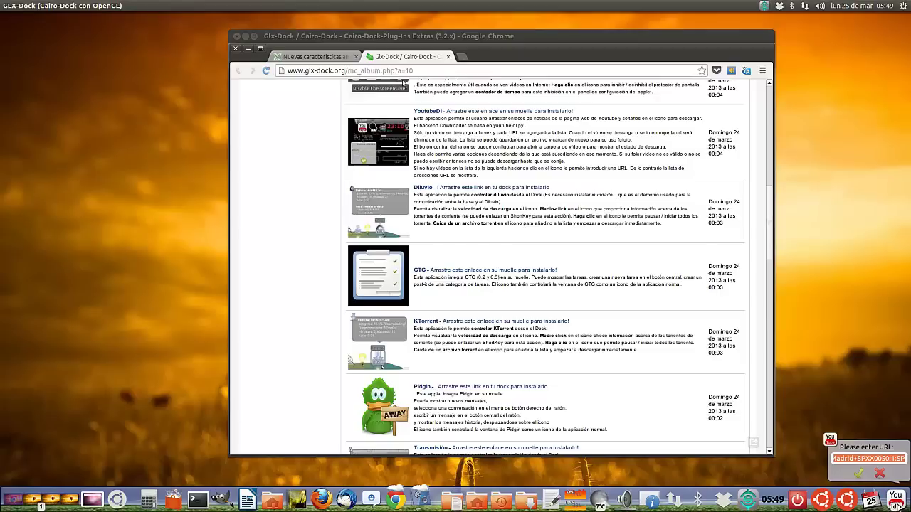
text(www.)
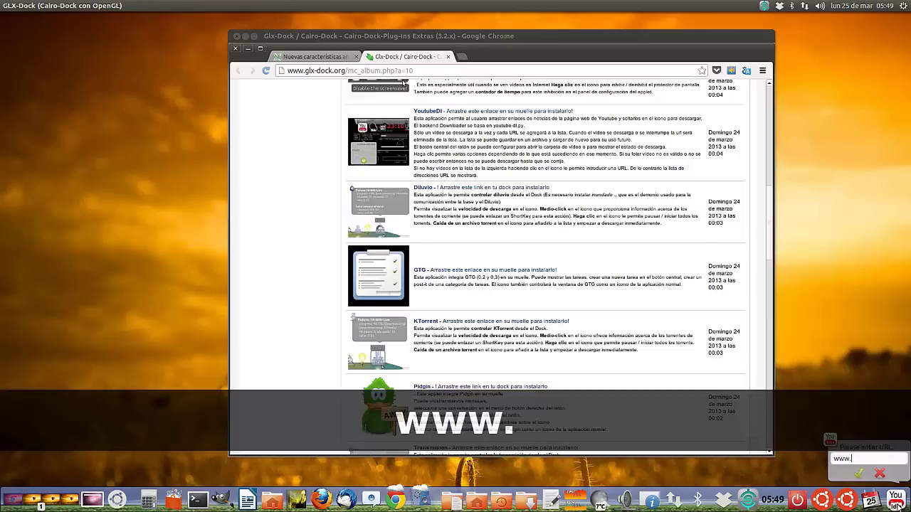
text(youtu)
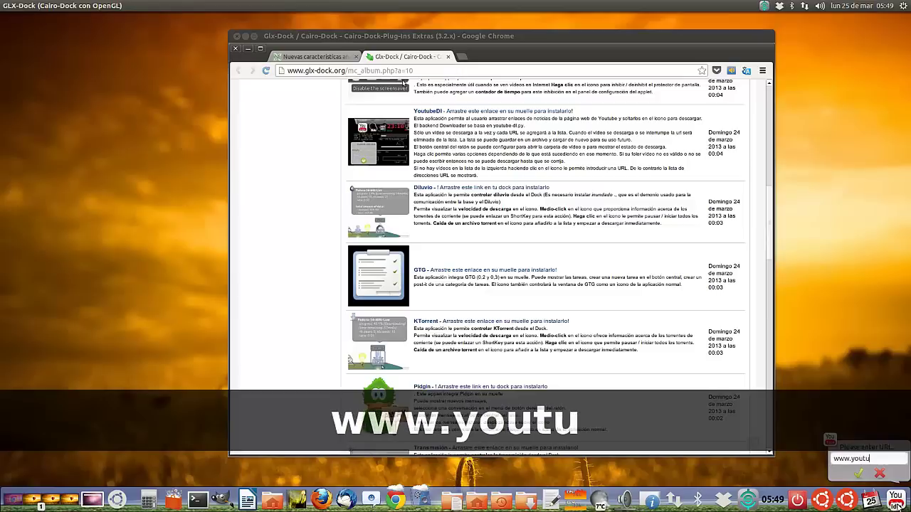
text(be.)
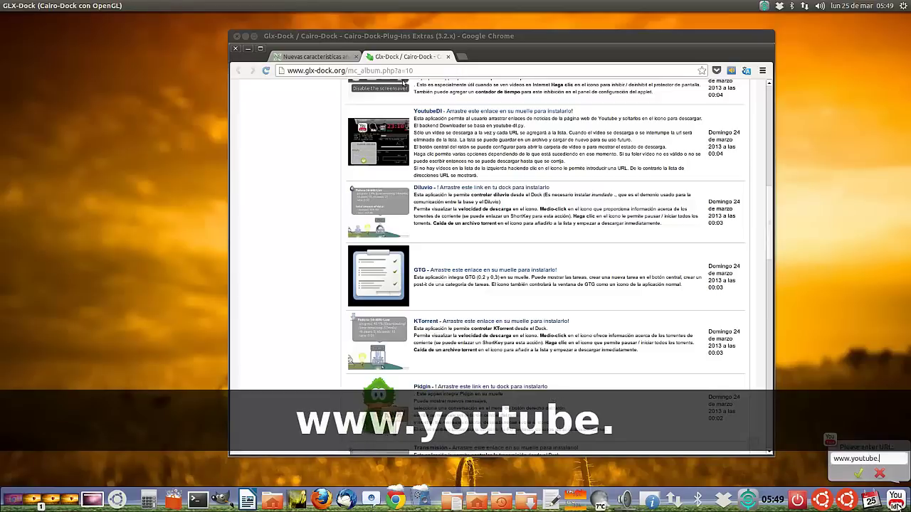
text(com)
key(Return)
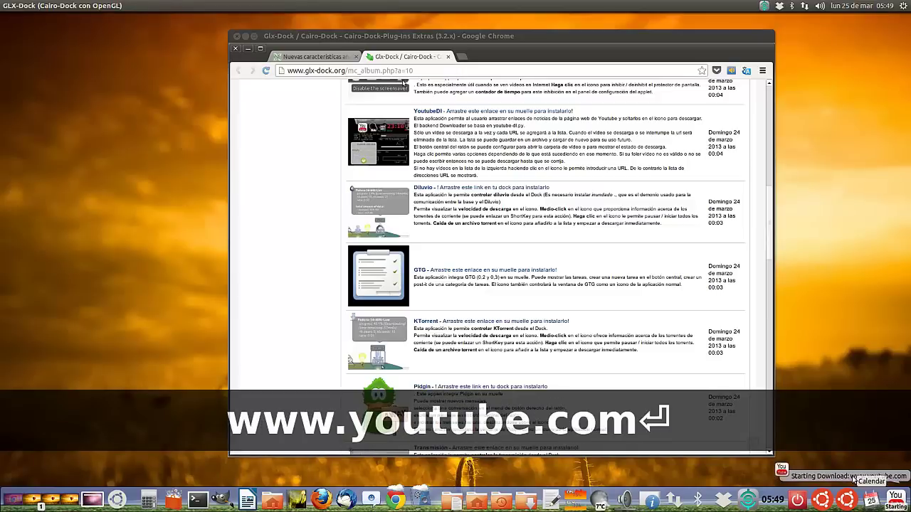
click(898, 500)
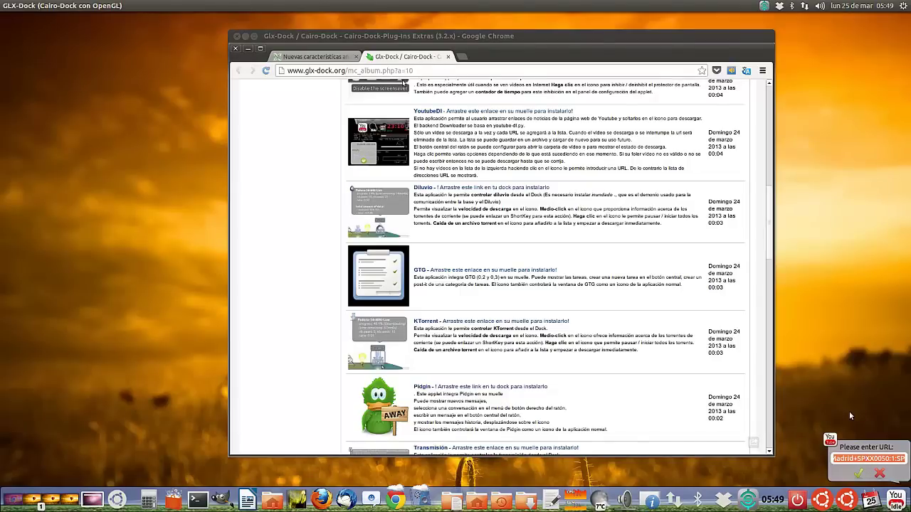
text(ww)
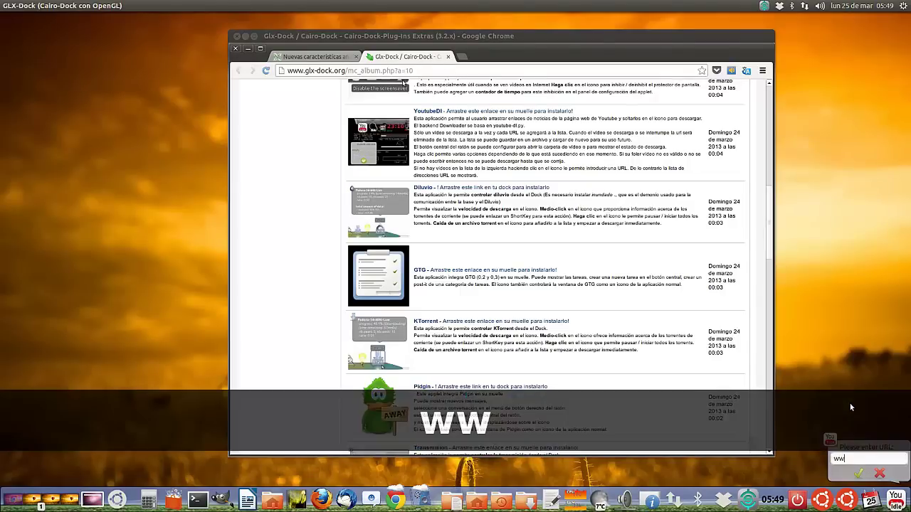
text(w.you)
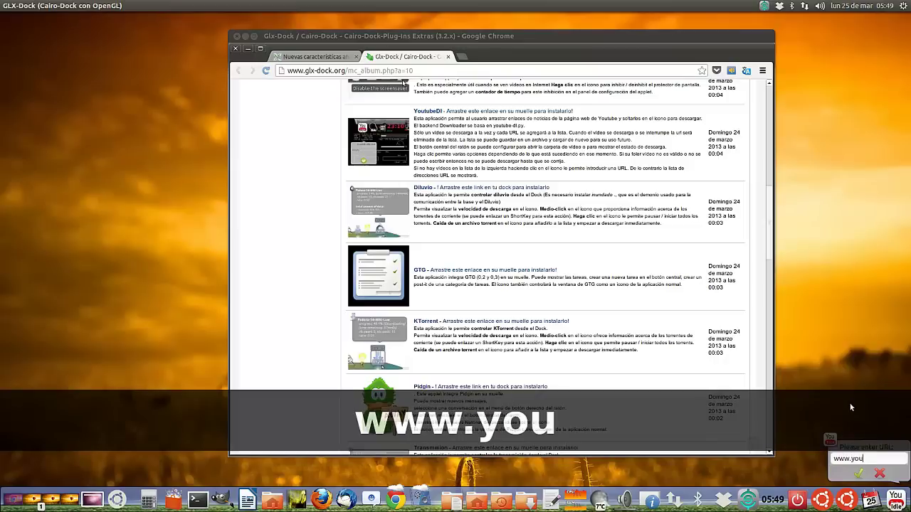
text(tuve.)
key(BackSpace)
key(BackSpace)
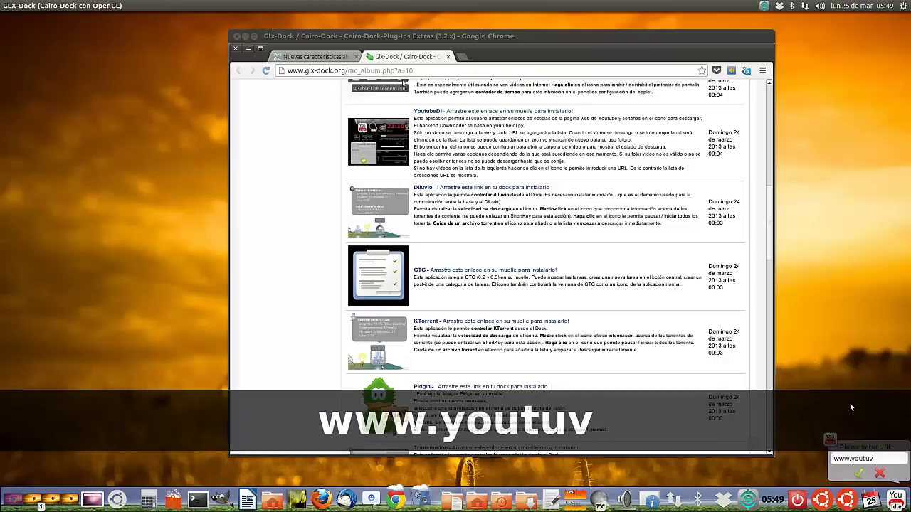
key(BackSpace)
text(be.com)
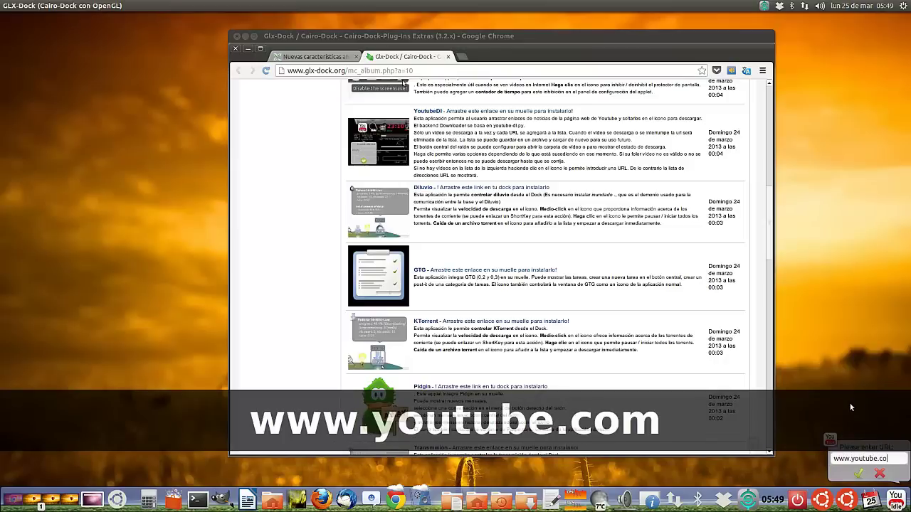
text(/user/)
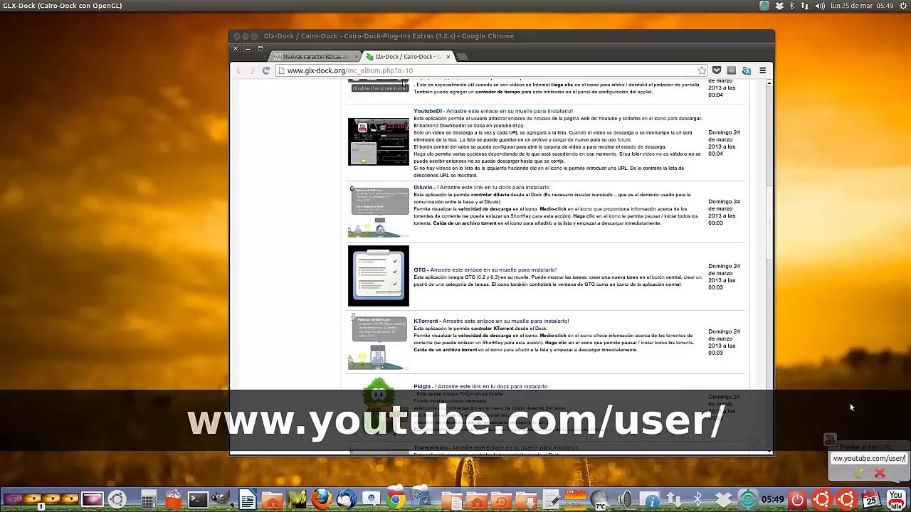
key(Caps_Lock)
text(TODO)
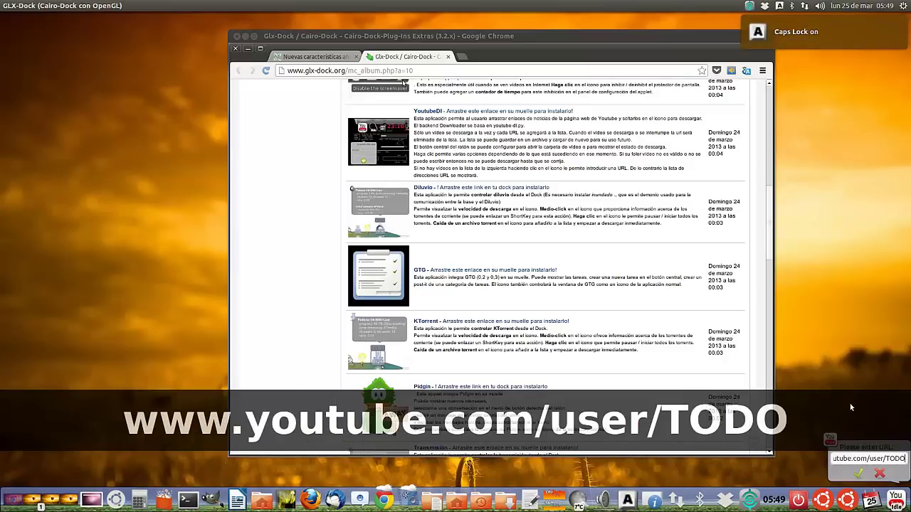
text(UBUNT)
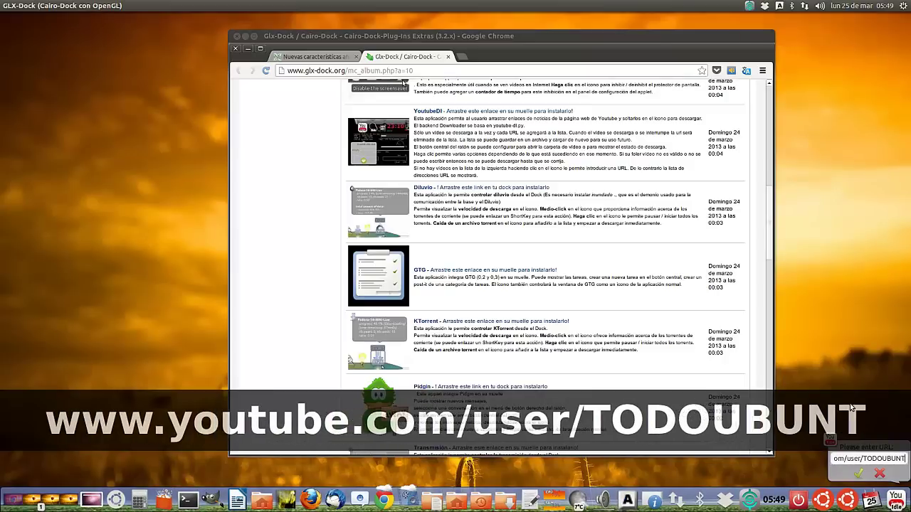
text(U)
key(Caps_Lock)
text(yarod)
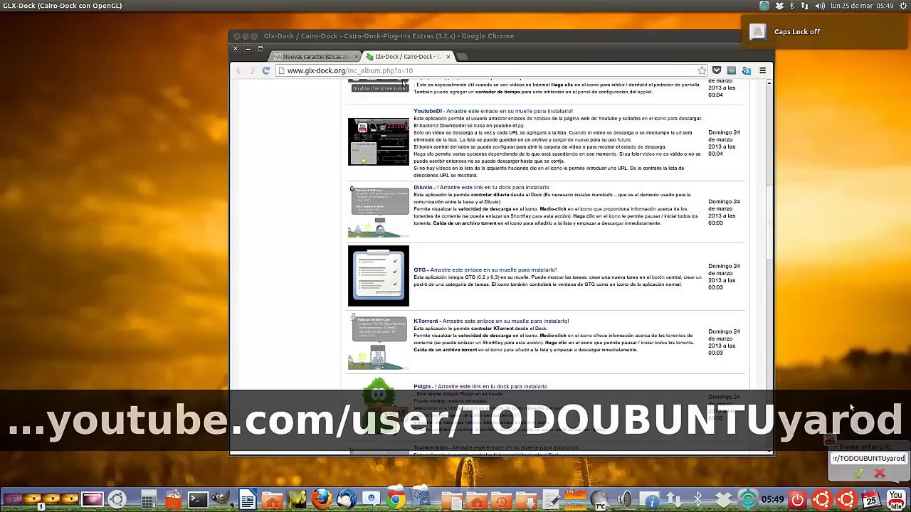
text(39)
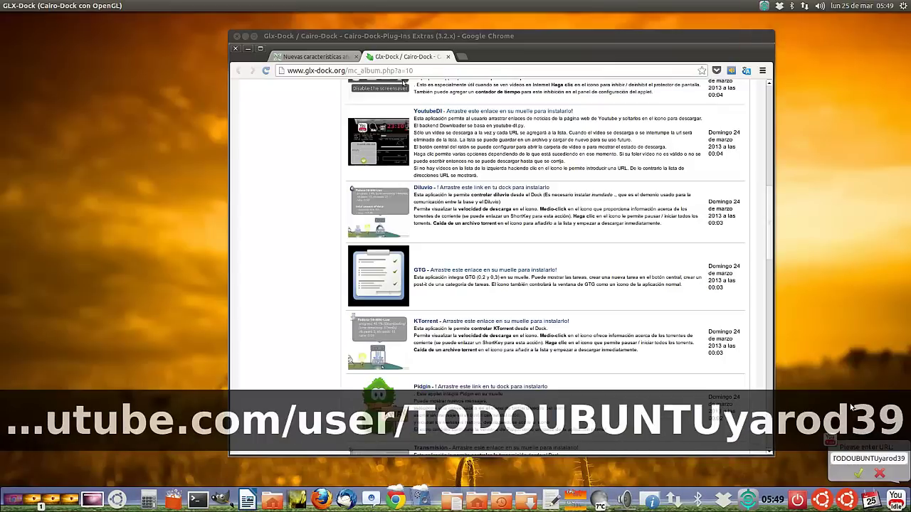
click(859, 476)
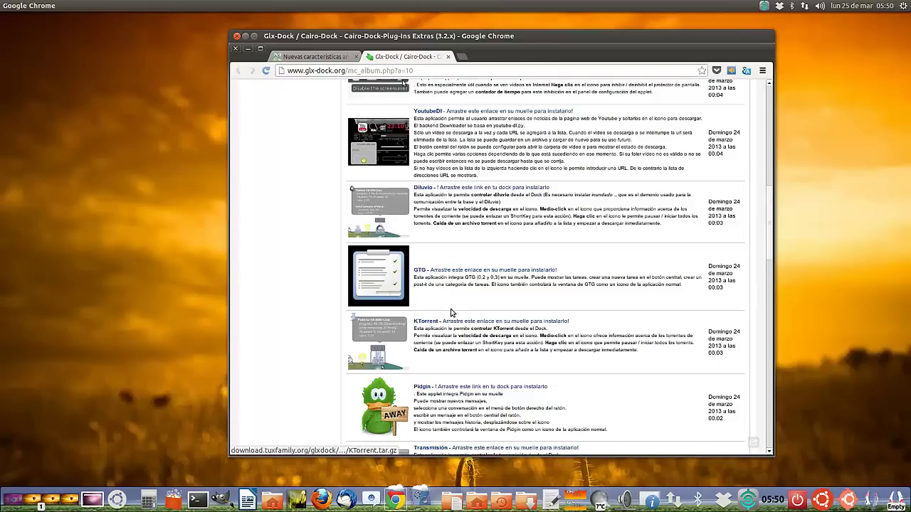
Add the Gmail applet to the dock and view, then close, its settings
scroll(430, 277, up, 3)
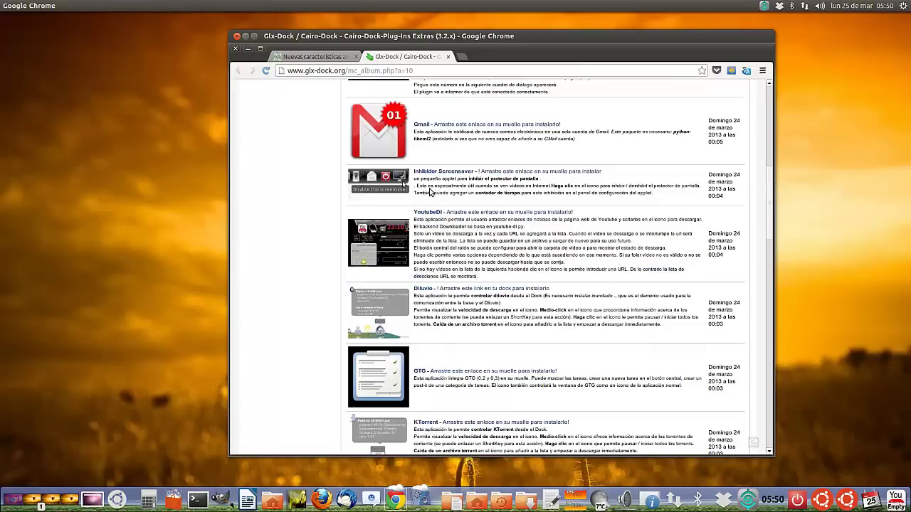
scroll(429, 192, up, 1)
scroll(430, 192, up, 1)
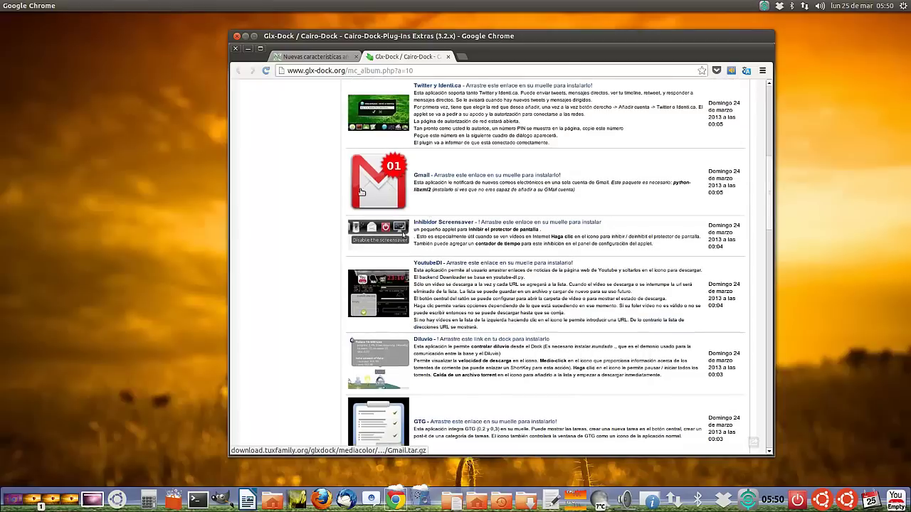
drag(370, 189, 803, 498)
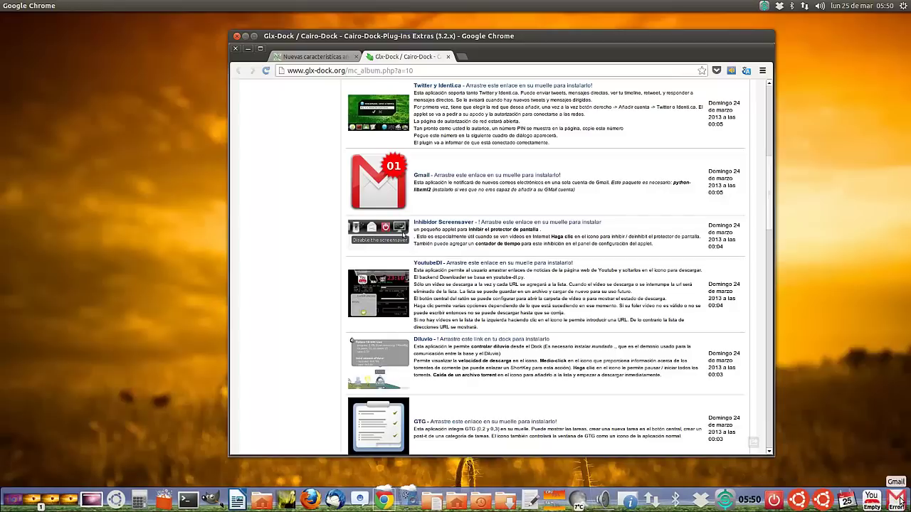
right_click(899, 500)
mouse_move(854, 455)
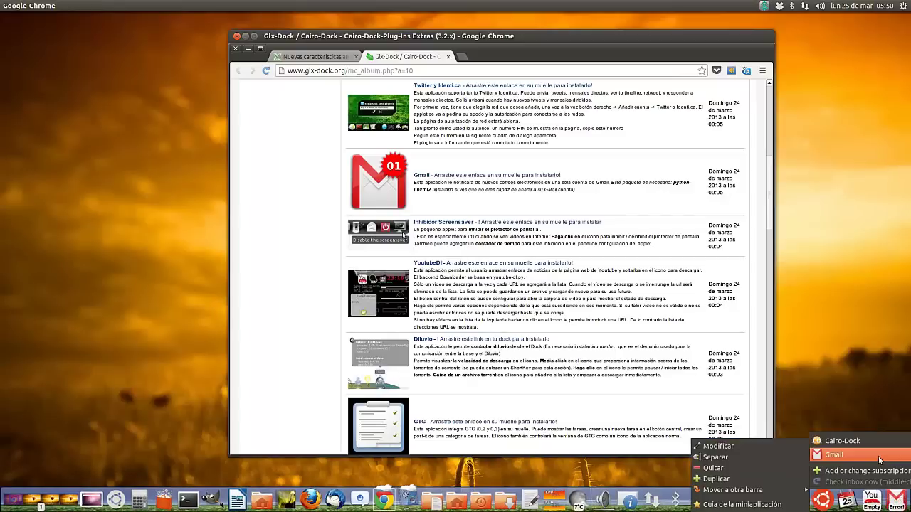
click(717, 446)
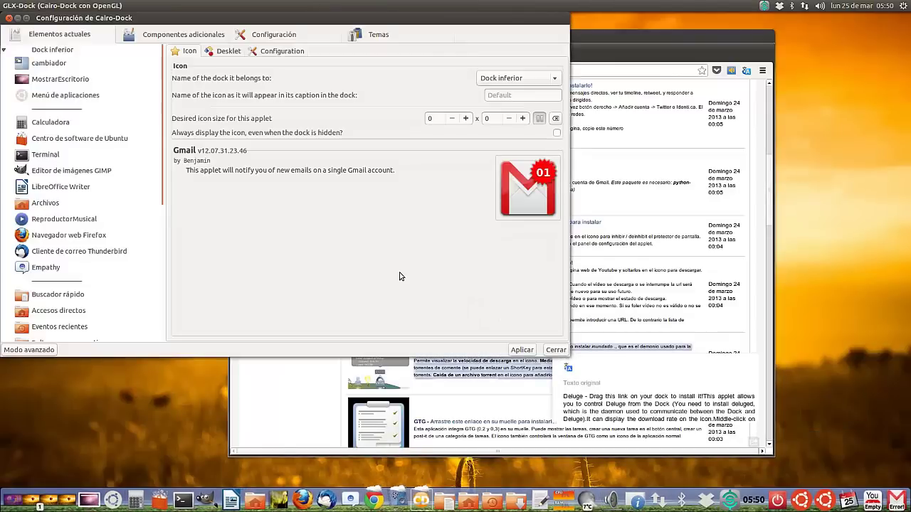
click(8, 17)
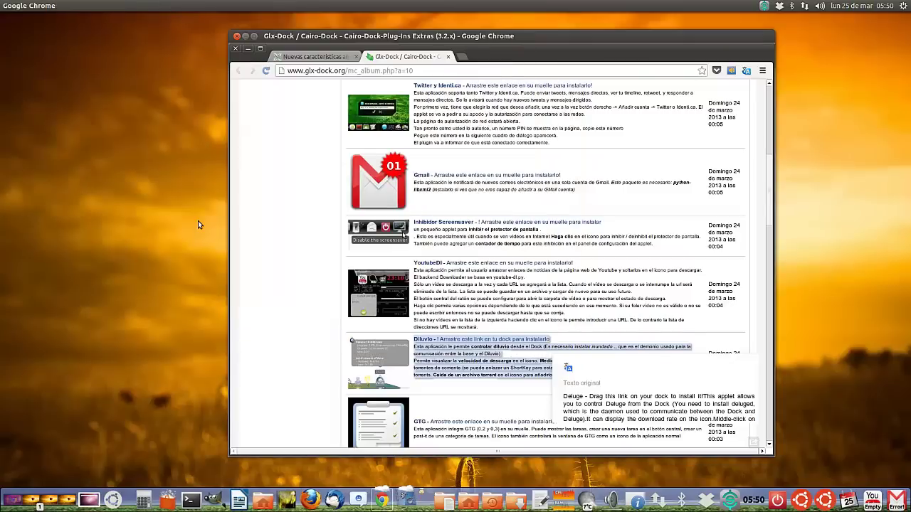
Bring up the Gmail applet's username prompt
right_click(898, 500)
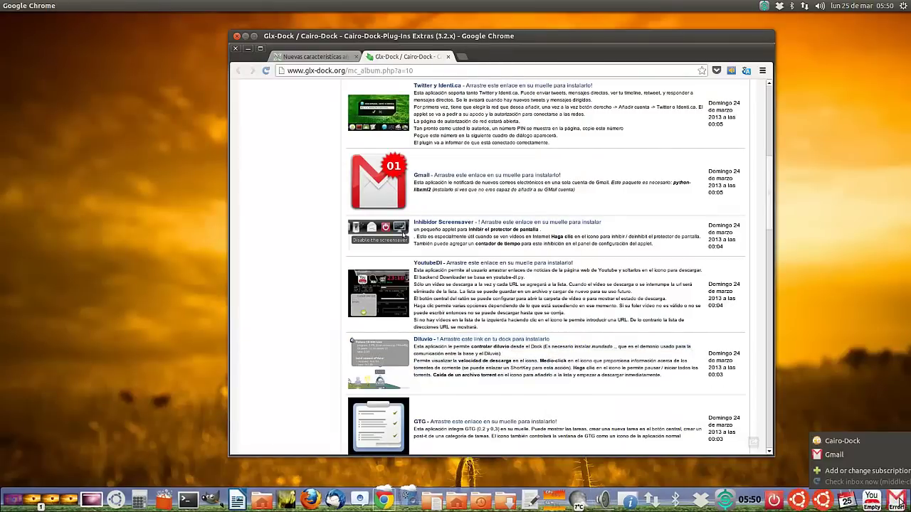
click(900, 503)
click(900, 503)
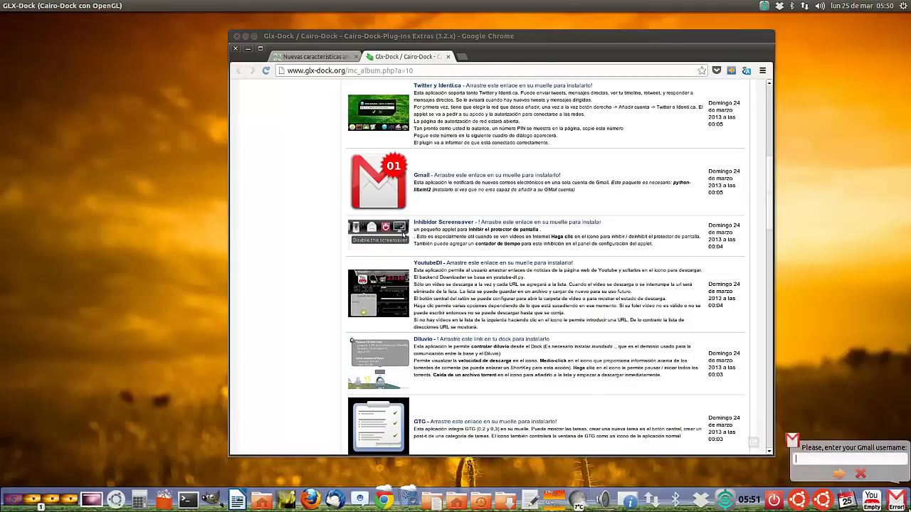
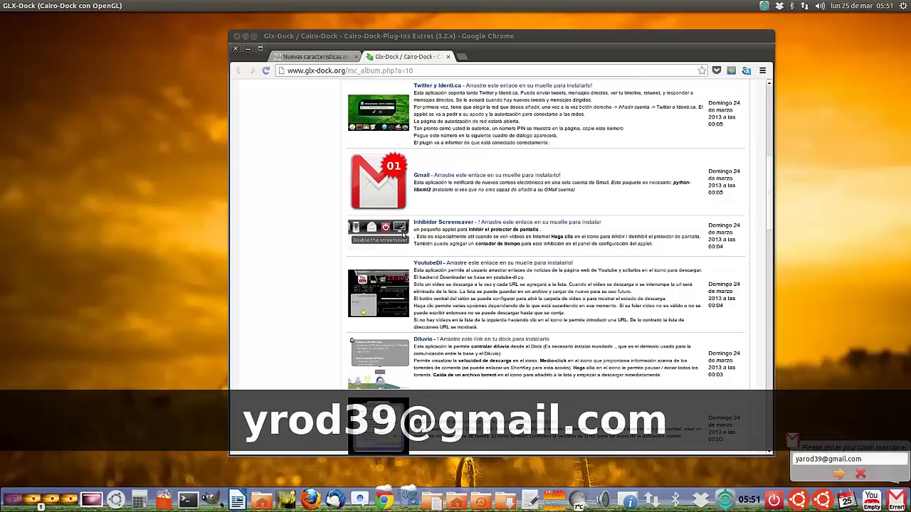
click(839, 473)
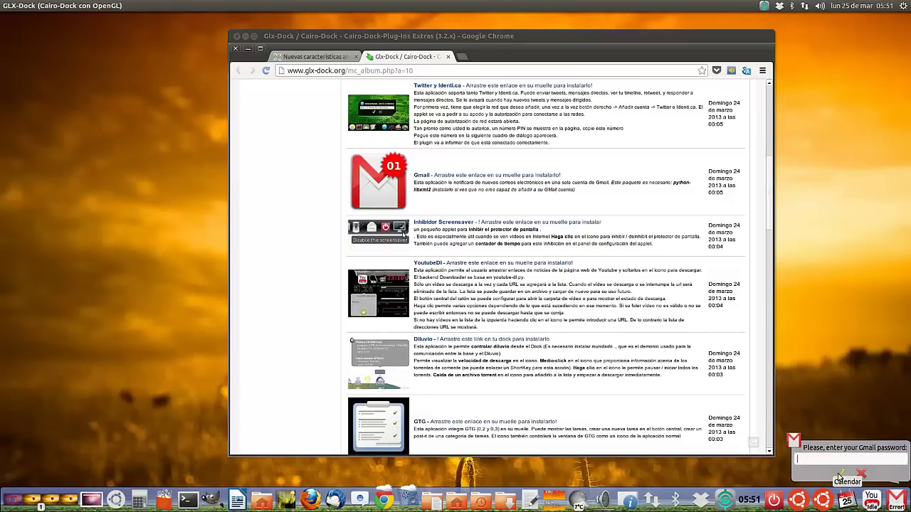
key(Return)
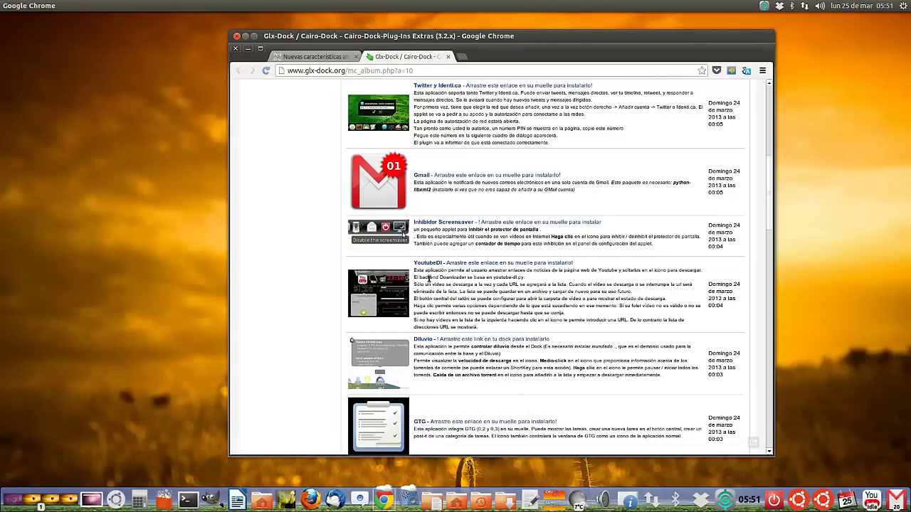
Install the Twitter applet on the dock from the Glx-Dock extras page
scroll(426, 278, up, 1)
scroll(426, 278, up, 1)
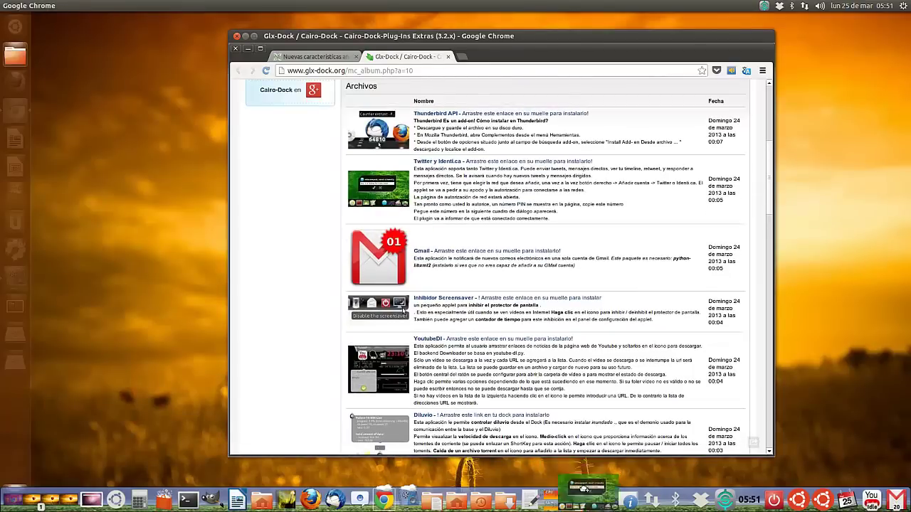
mouse_move(603, 500)
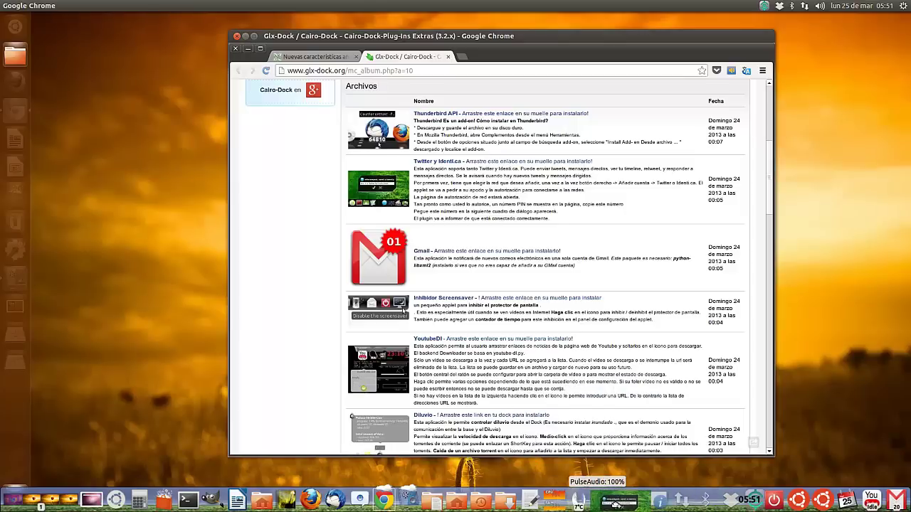
drag(612, 503, 613, 504)
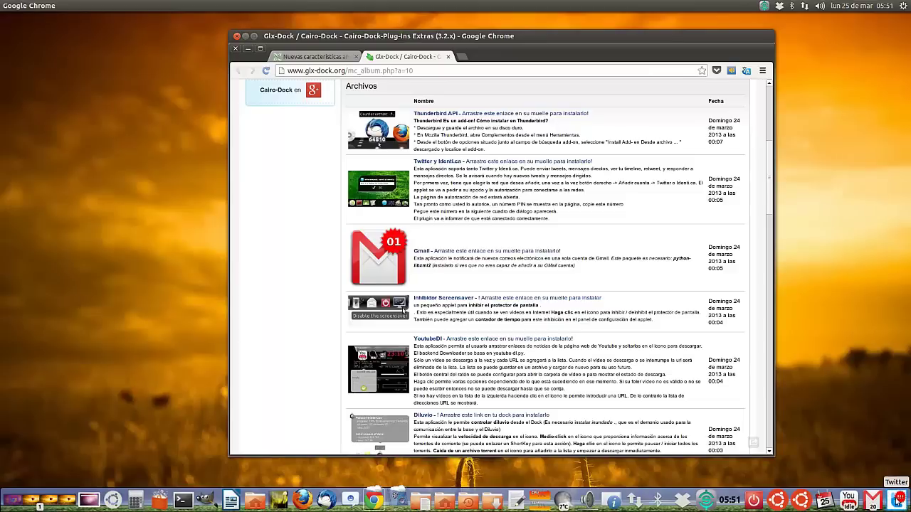
scroll(355, 210, up, 1)
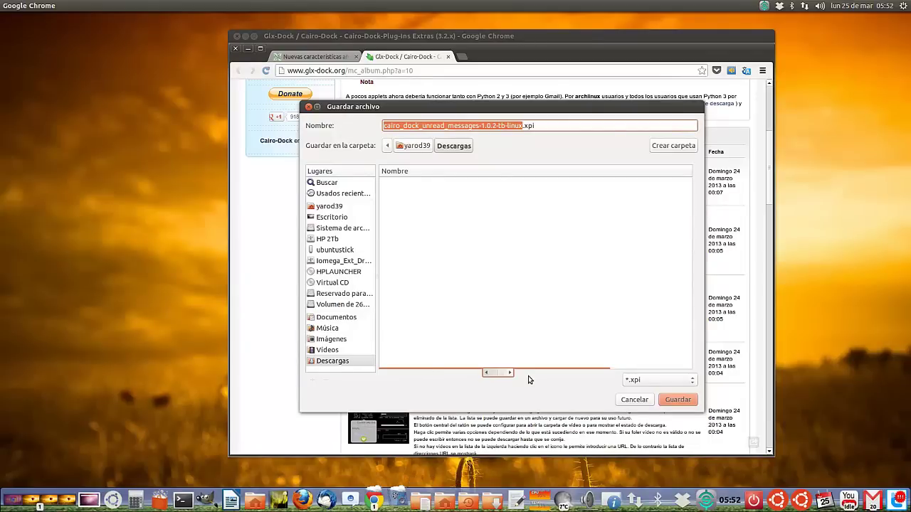
Skip saving the add-on file and drop an applet link onto the dock, launching Thunderbird
click(678, 400)
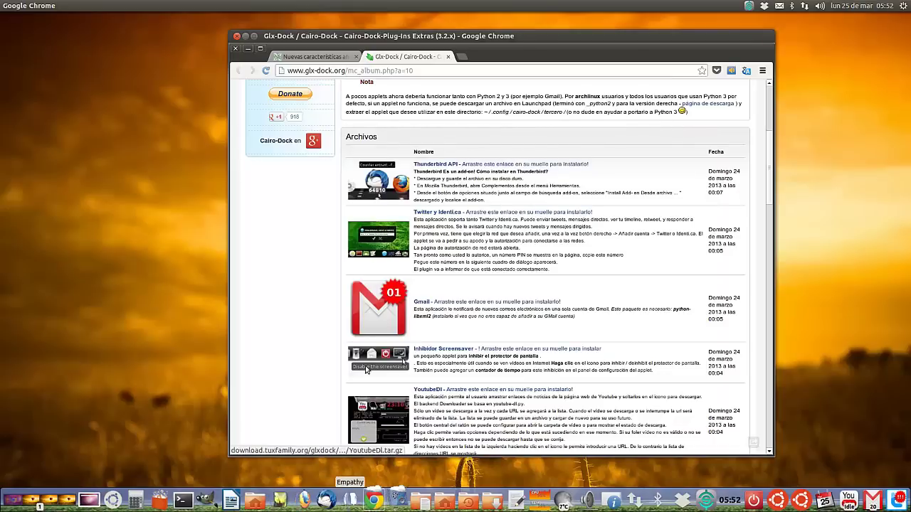
mouse_move(366, 369)
mouse_down()
mouse_move(398, 497)
mouse_move(388, 505)
mouse_up()
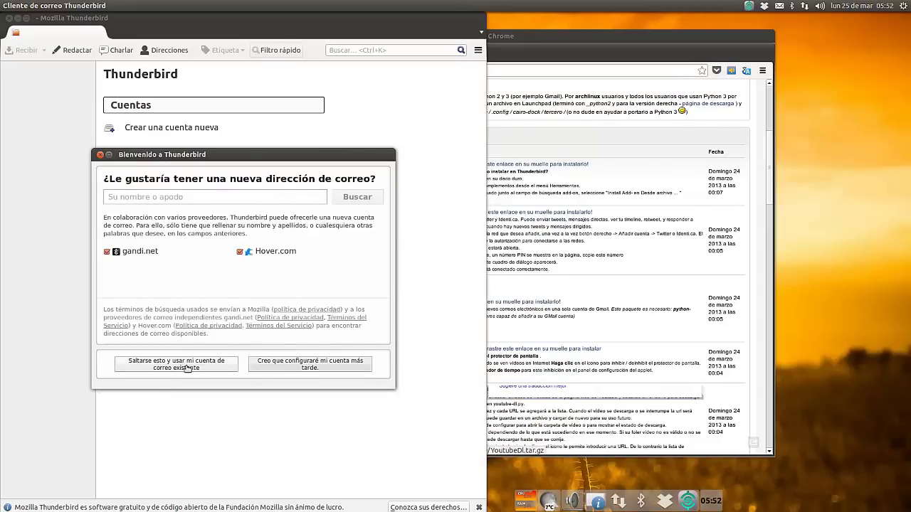
Dismiss Thunderbird's new-address welcome dialog and close the mail client
click(101, 155)
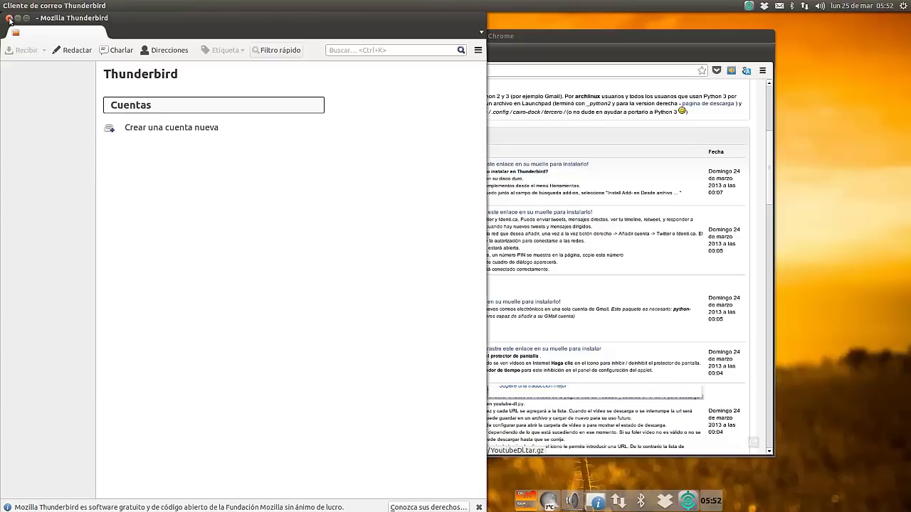
click(9, 18)
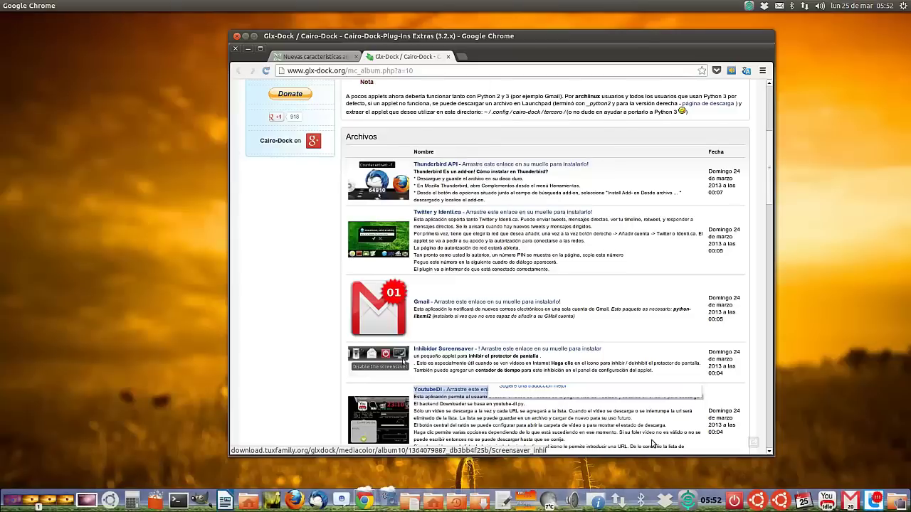
click(901, 501)
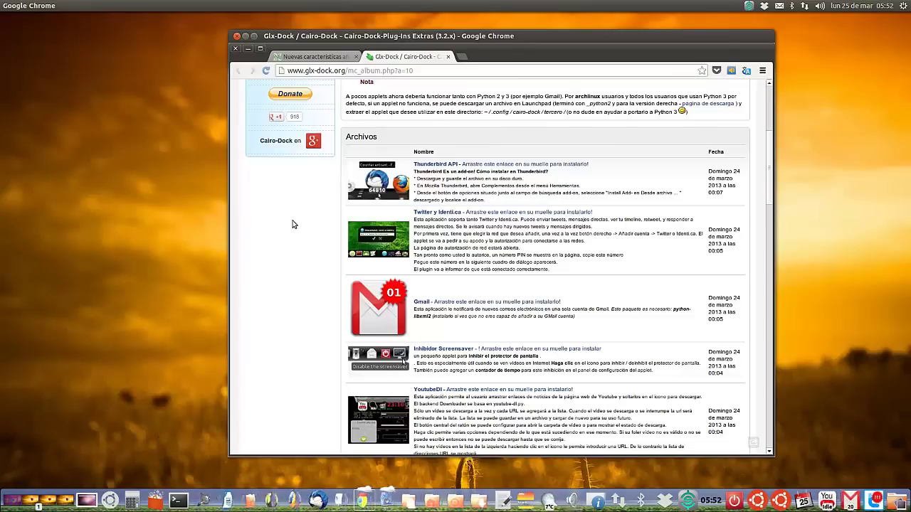
scroll(293, 225, down, 3)
scroll(291, 225, down, 3)
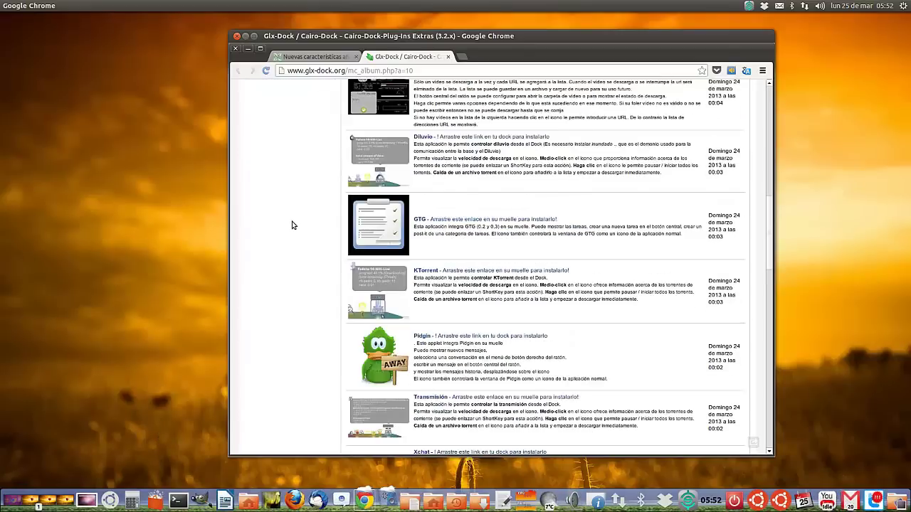
scroll(291, 225, down, 3)
scroll(291, 225, down, 1)
scroll(292, 225, down, 5)
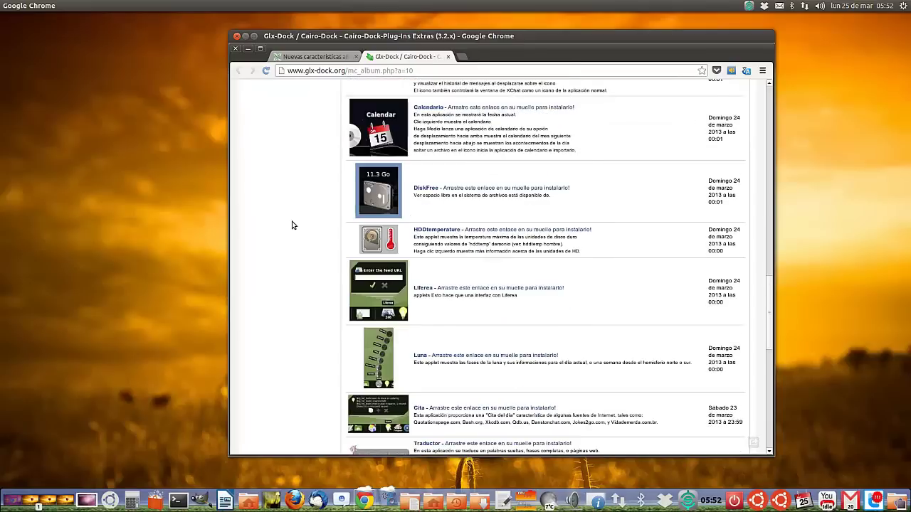
scroll(291, 224, down, 3)
scroll(292, 225, down, 3)
scroll(292, 224, down, 3)
scroll(292, 225, down, 3)
scroll(292, 225, down, 2)
scroll(292, 225, down, 1)
scroll(291, 225, up, 2)
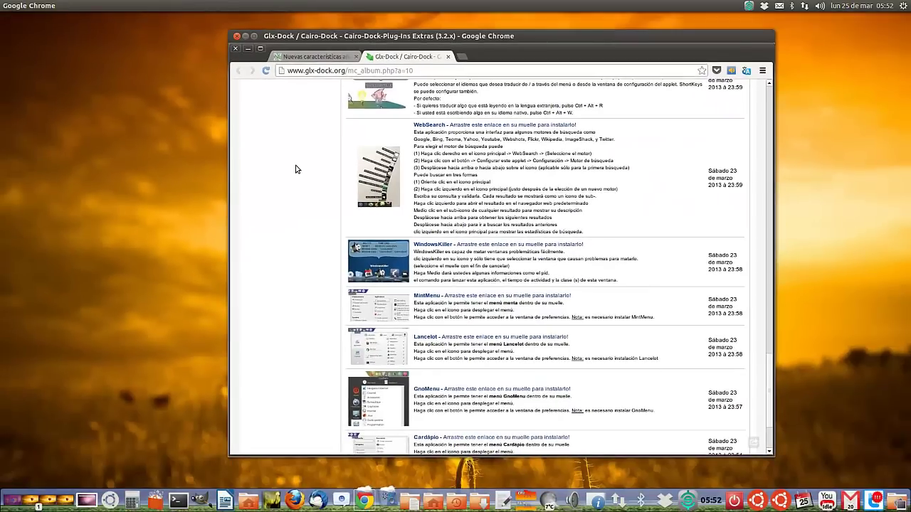
scroll(295, 169, up, 6)
scroll(293, 170, up, 5)
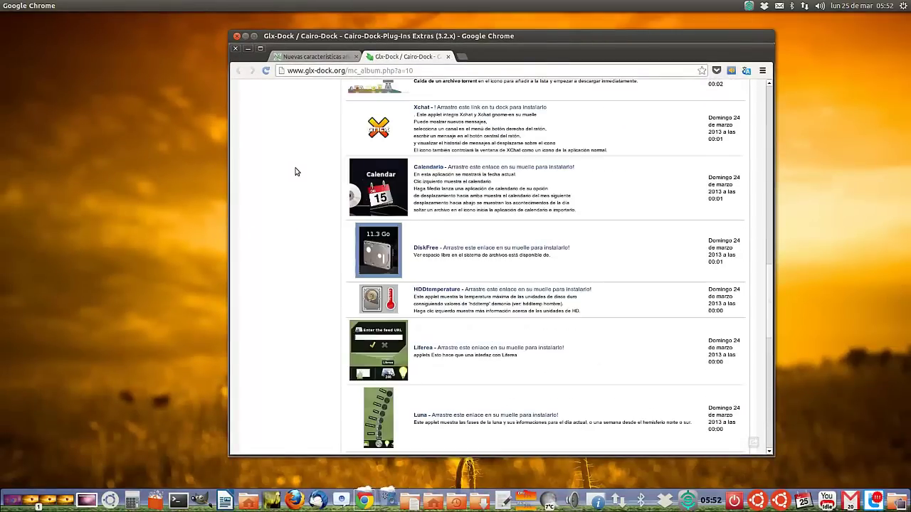
scroll(295, 171, up, 5)
scroll(294, 171, up, 5)
scroll(296, 171, up, 5)
scroll(298, 173, up, 6)
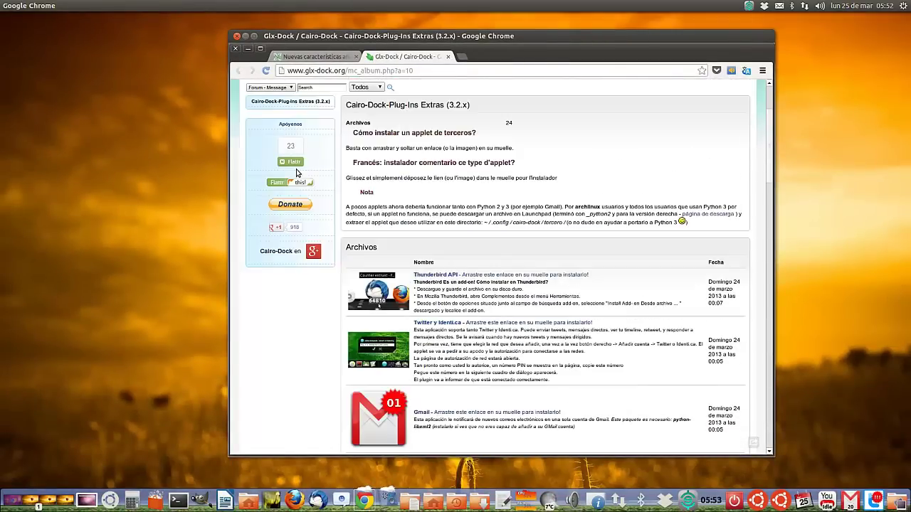
Minimize Chrome and open Cairo-Dock's configuration via the dock menu's Cairo-Dock > Configurar
click(246, 35)
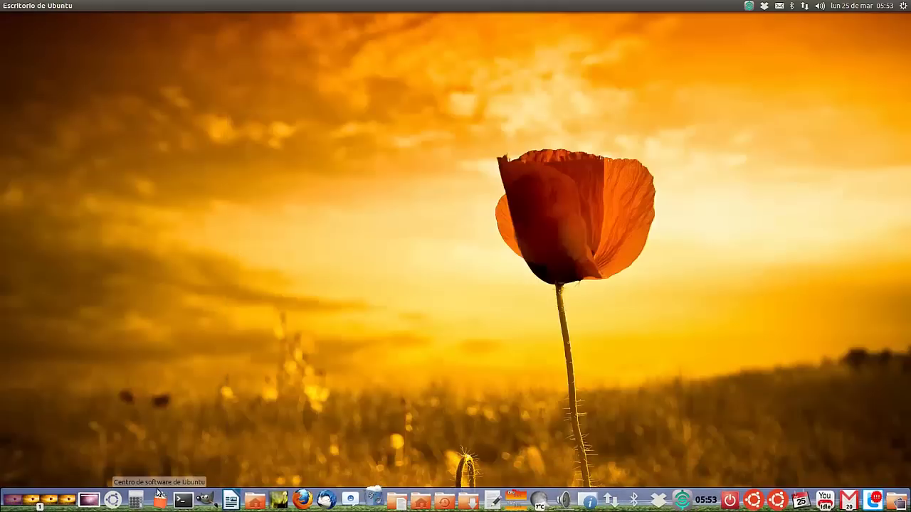
right_click(114, 498)
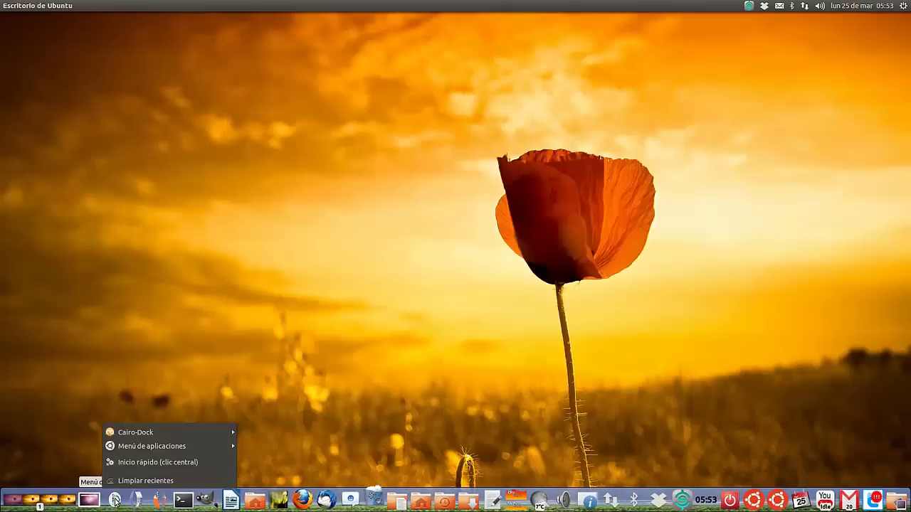
mouse_move(135, 433)
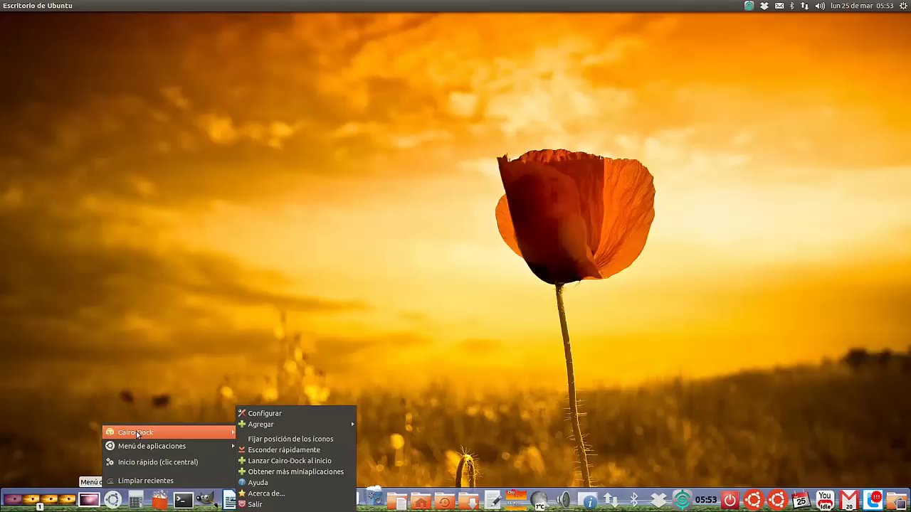
click(283, 414)
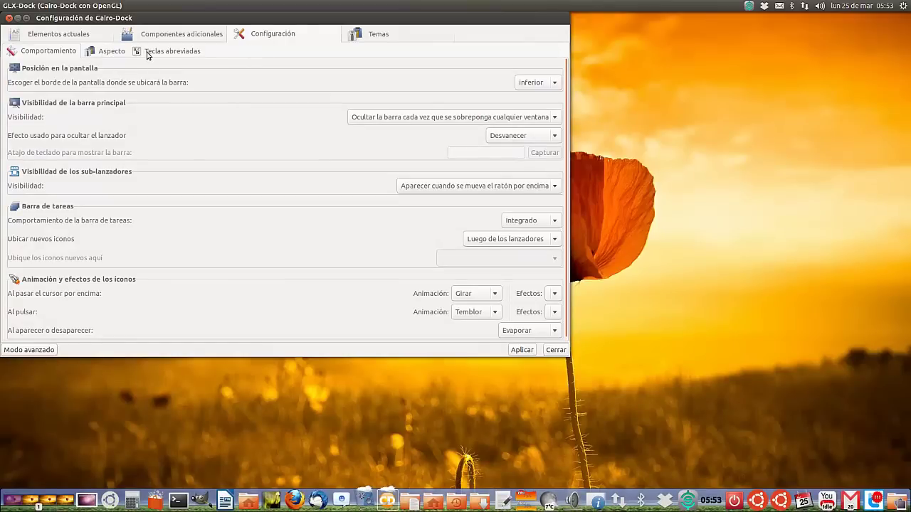
Apply the Adeskbar theme from Temas, confirming the discard-changes bubble
click(366, 35)
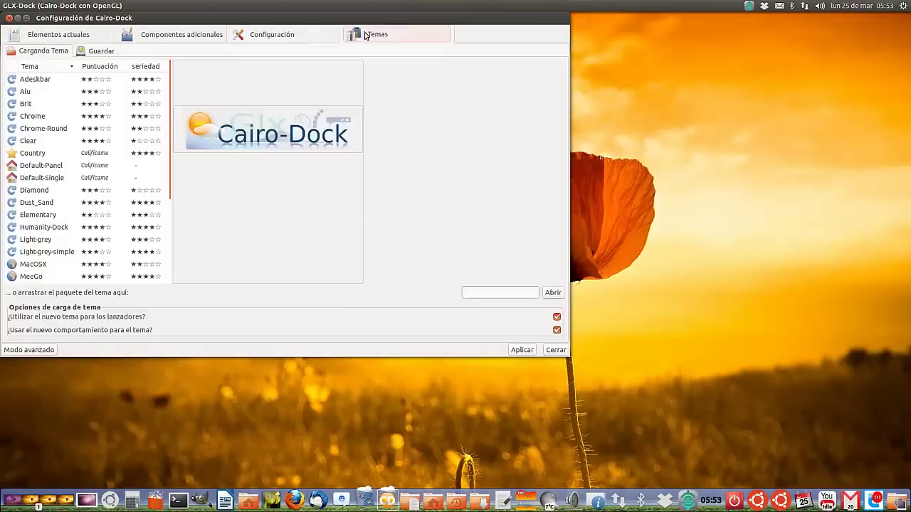
click(41, 80)
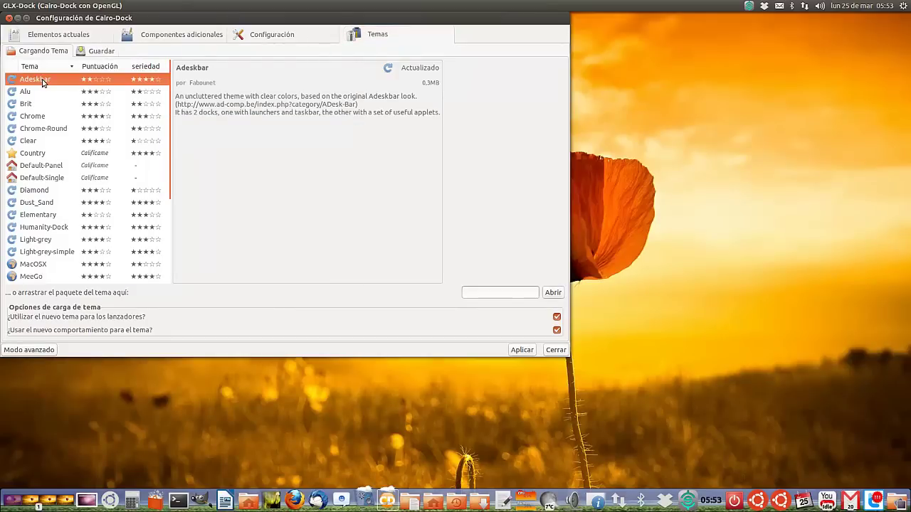
click(520, 350)
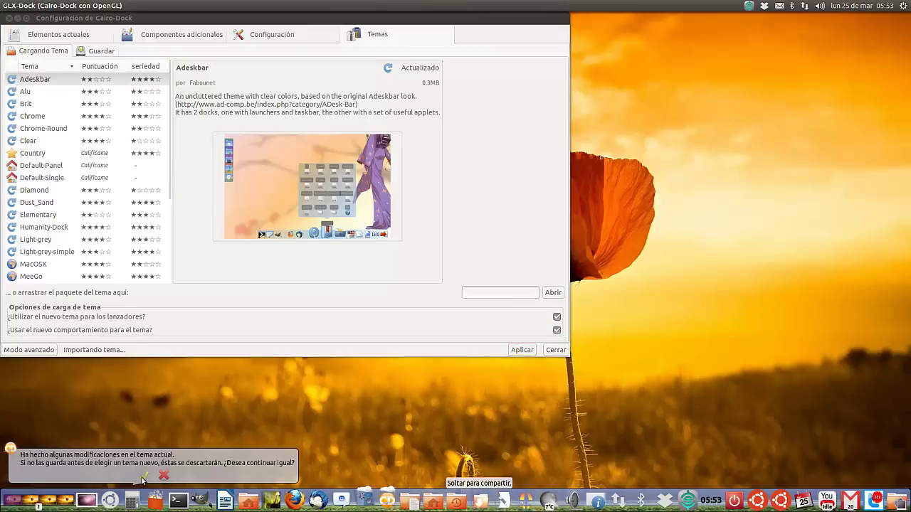
click(142, 476)
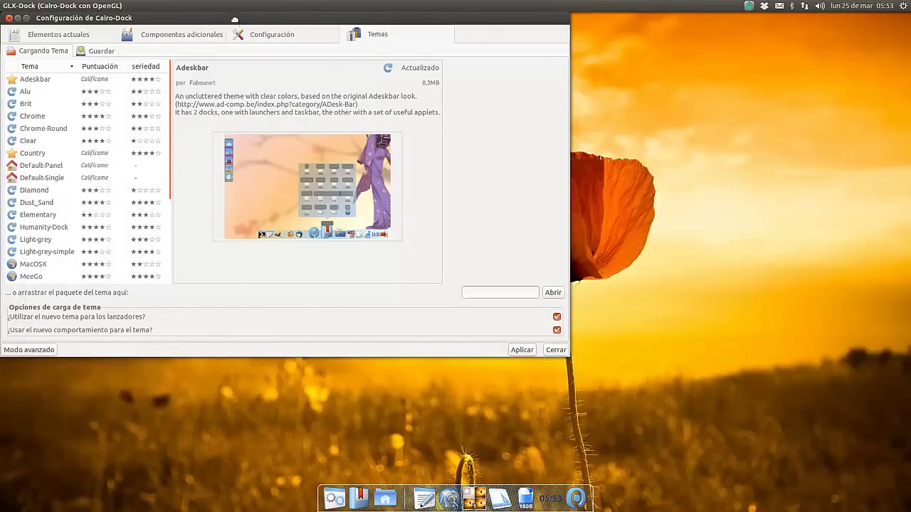
Move the configuration window right and down, clear of the vertical dock
mouse_move(232, 20)
mouse_down()
mouse_move(399, 34)
mouse_move(371, 46)
mouse_up()
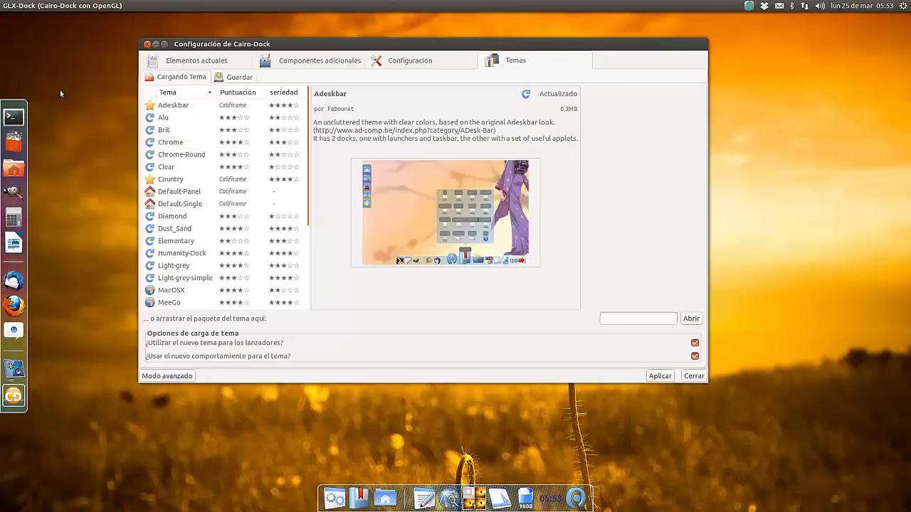
Set the dock's screen edge to derecha under Comportamiento and apply
mouse_move(1, 249)
click(402, 61)
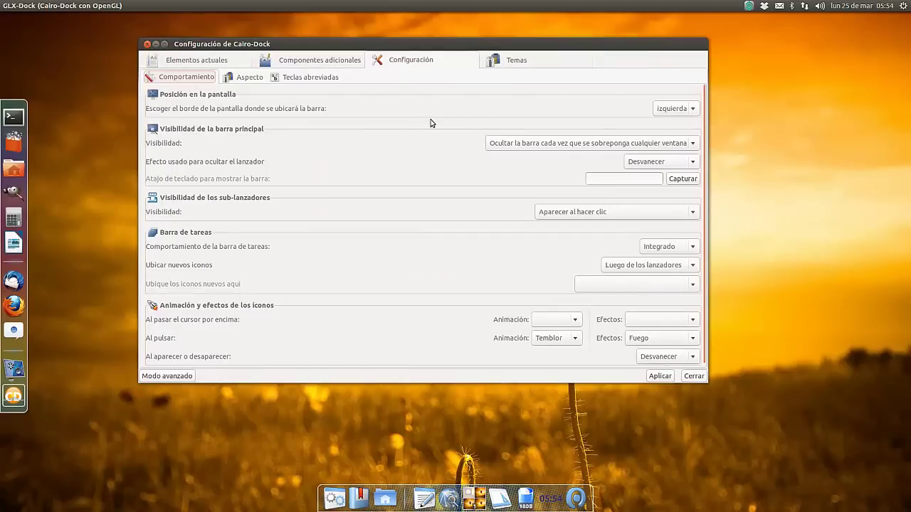
click(692, 108)
click(672, 97)
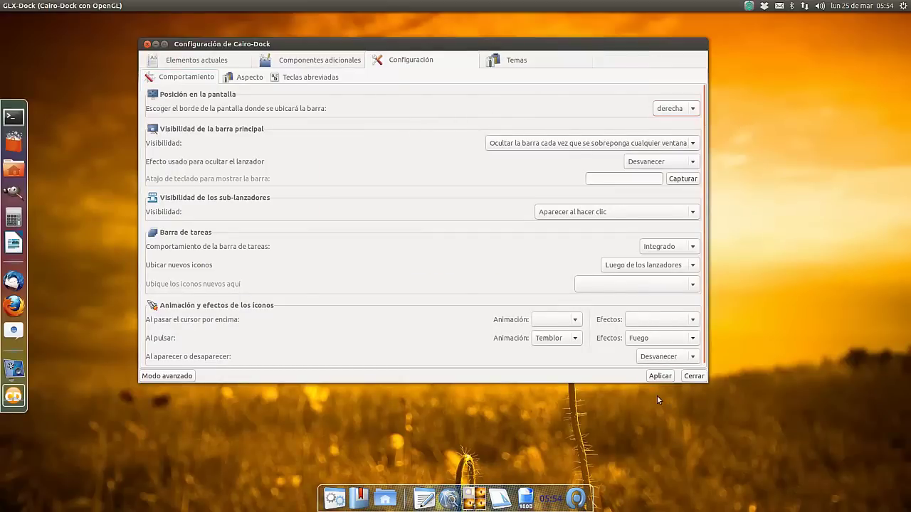
click(665, 376)
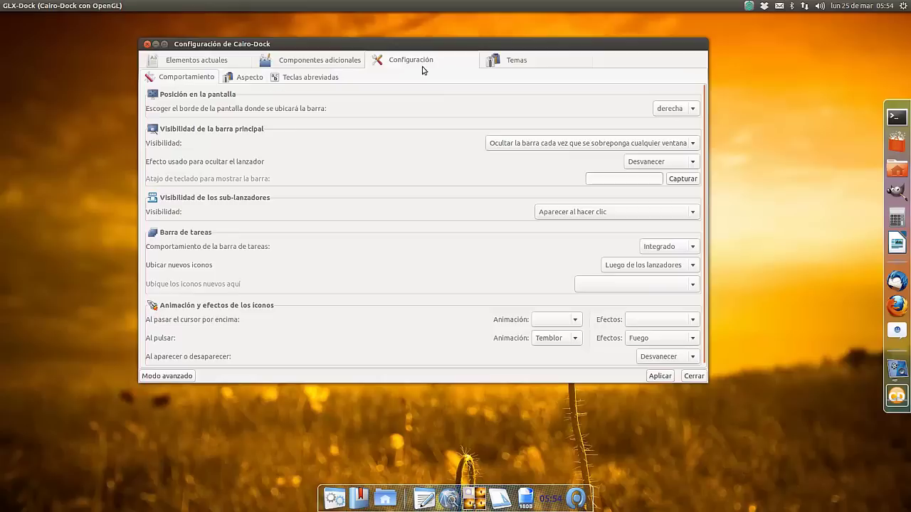
Sort the themes by seriedad and reapply Adeskbar, discarding the current theme's changes
click(509, 63)
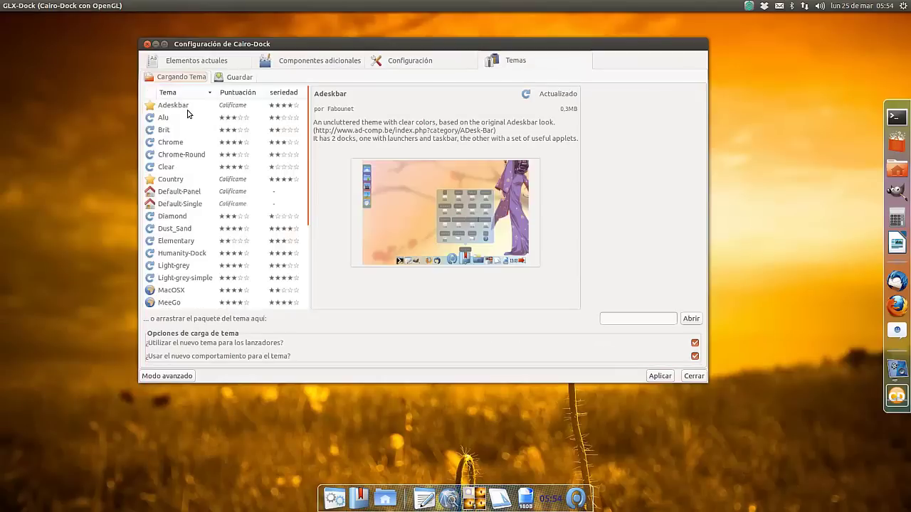
click(279, 97)
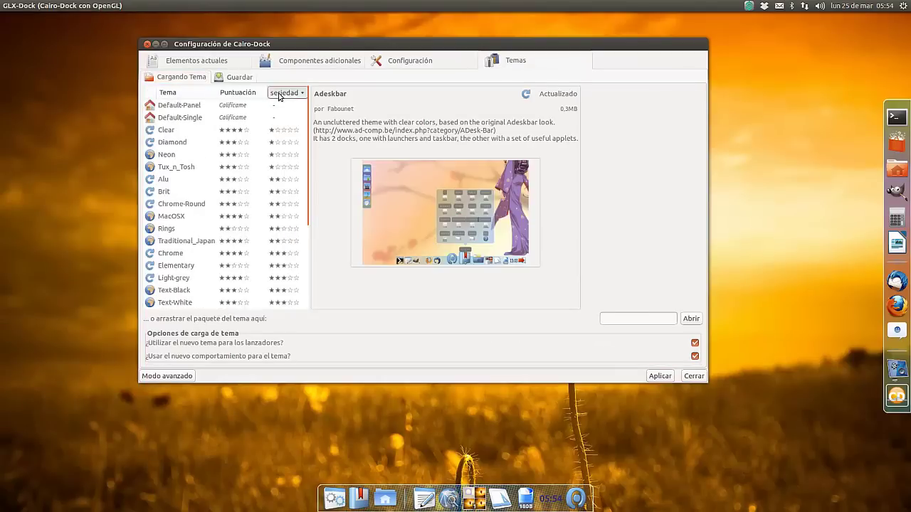
click(279, 96)
click(207, 108)
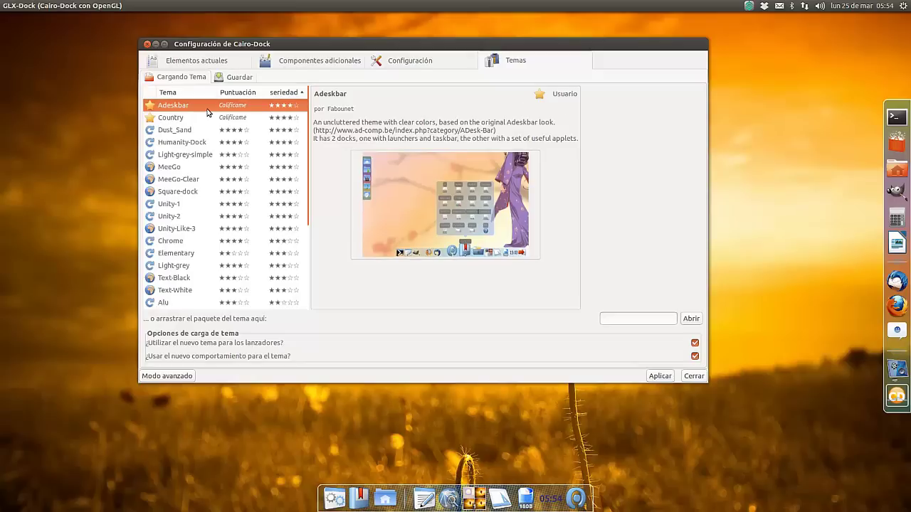
click(656, 378)
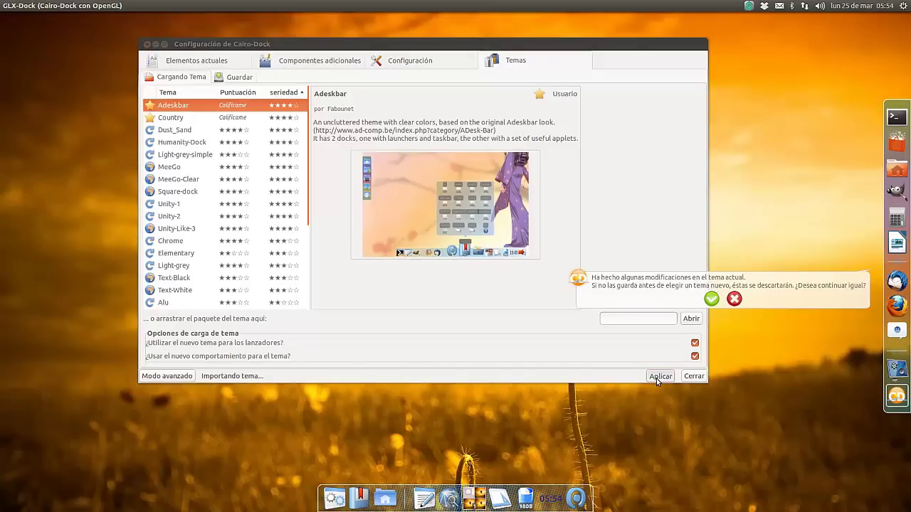
click(712, 280)
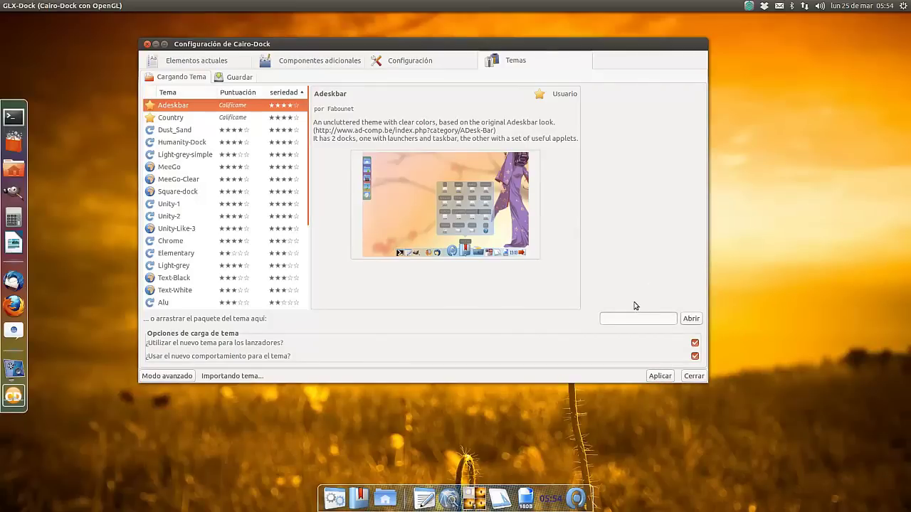
Apply the Country theme, then replace it with the Dust_Sand theme
click(238, 120)
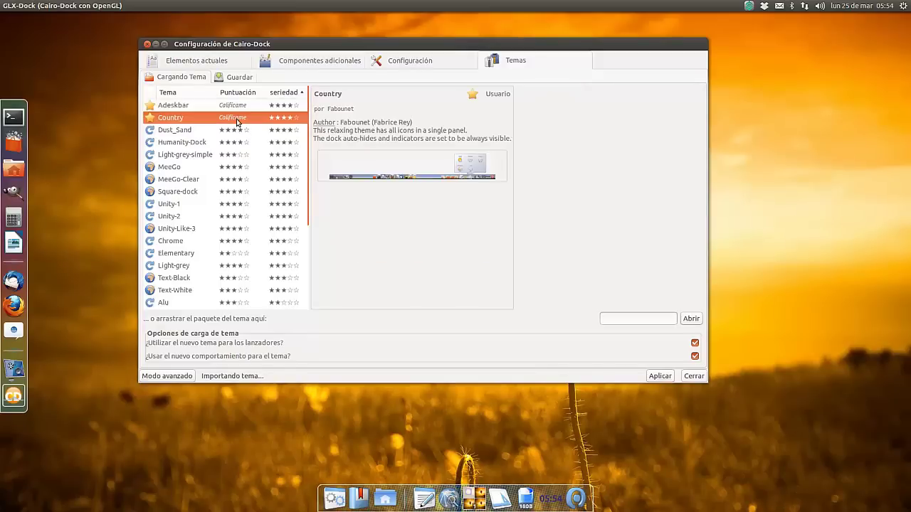
click(663, 378)
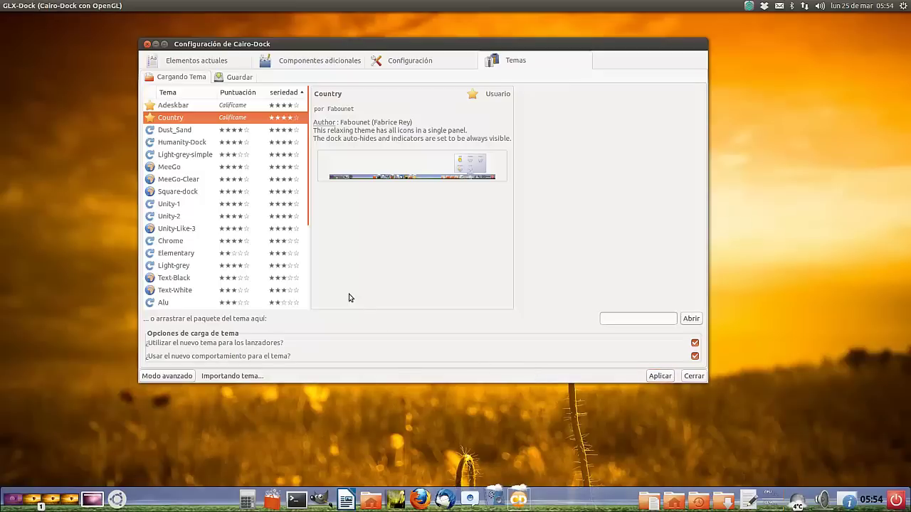
click(254, 131)
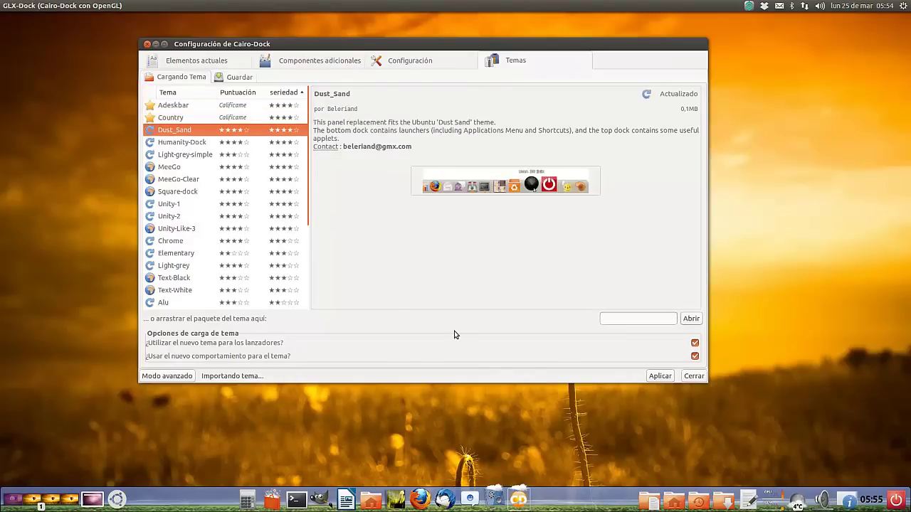
click(660, 377)
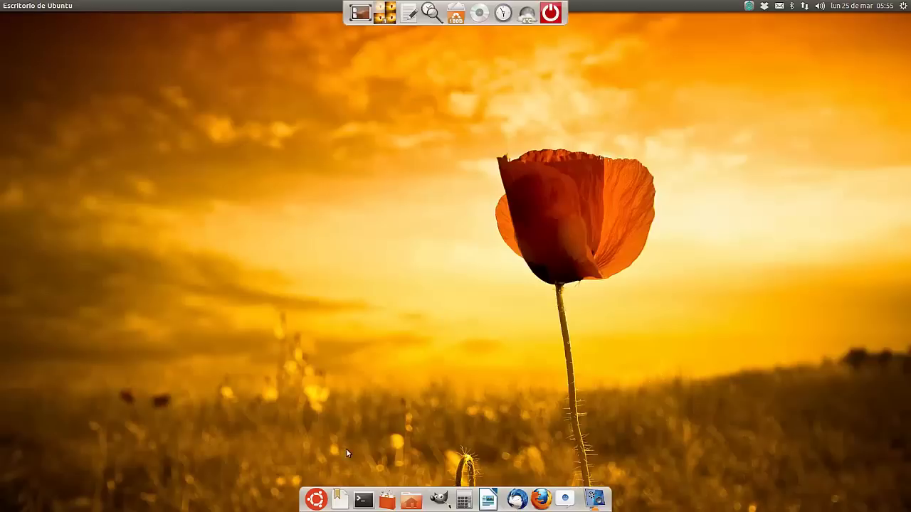
Reopen the configuration window from the Ubuntu dock icon's Cairo-Dock > Configurar menu
click(313, 506)
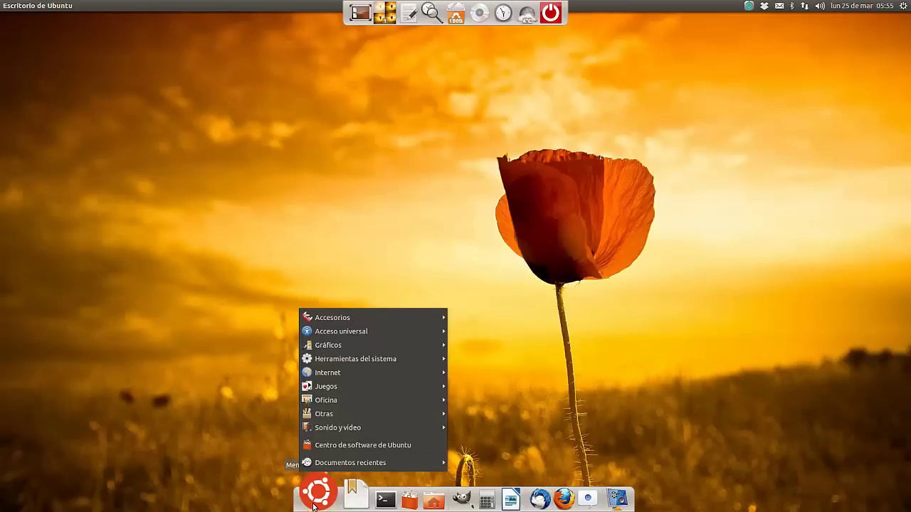
click(279, 445)
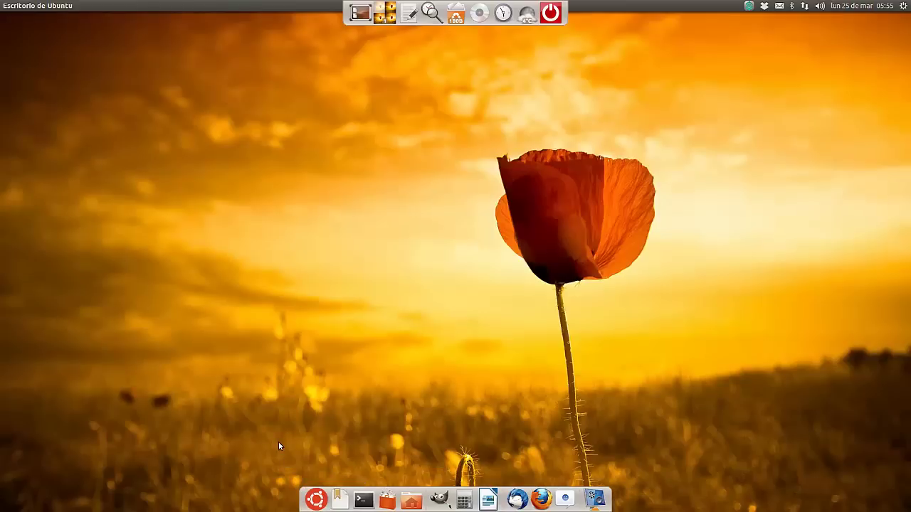
right_click(317, 505)
mouse_move(363, 416)
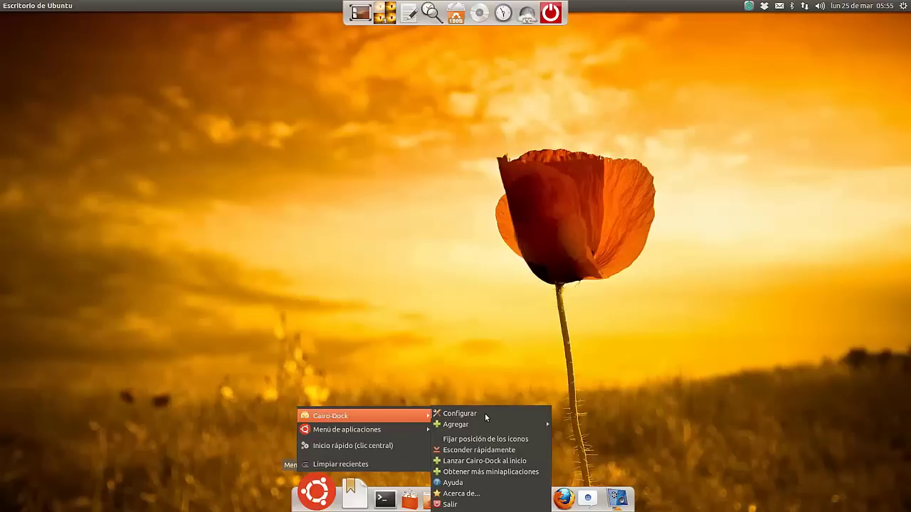
click(485, 414)
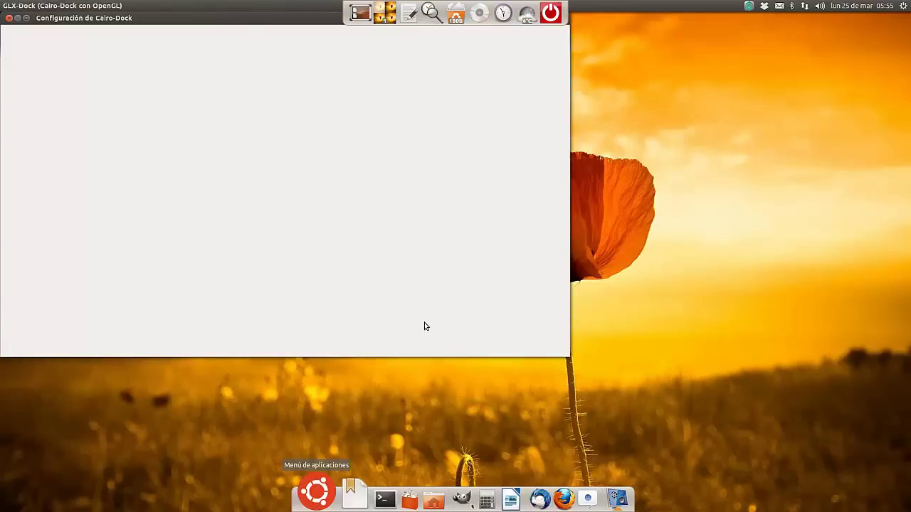
Centre the configuration window and glance at the Visibilidad choices without changing them
drag(248, 20, 319, 84)
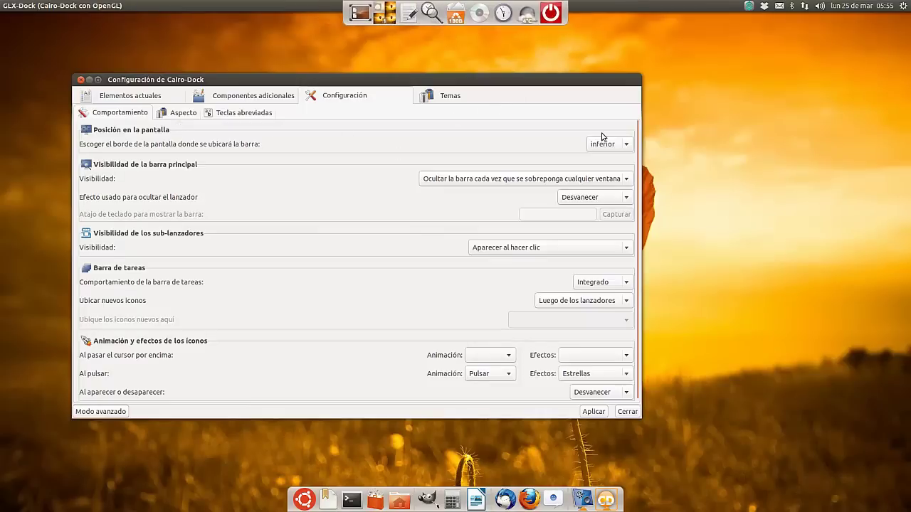
click(627, 180)
click(628, 182)
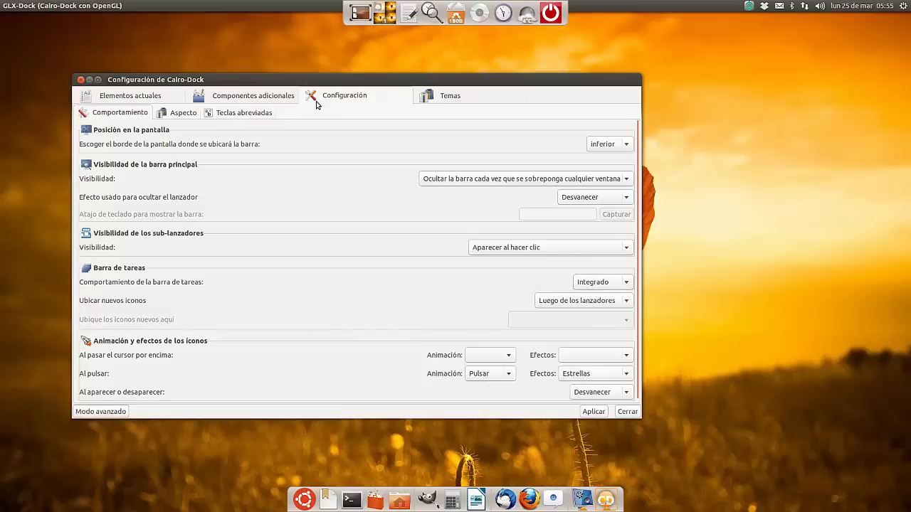
In Componentes adicionales, enable Anotador, both Área de notificación plugins, Buscador rápido, Cairo-Penguin, Calendar, Cardapio and Carpetas
click(441, 98)
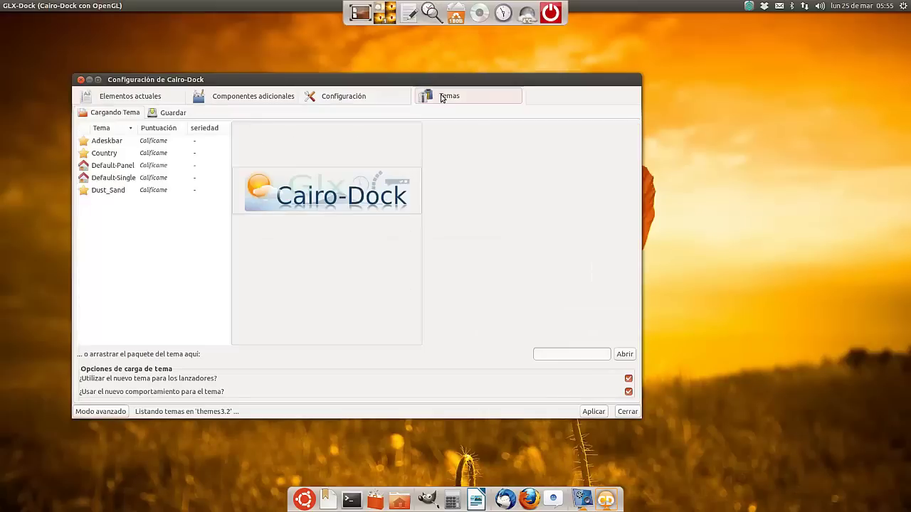
click(262, 100)
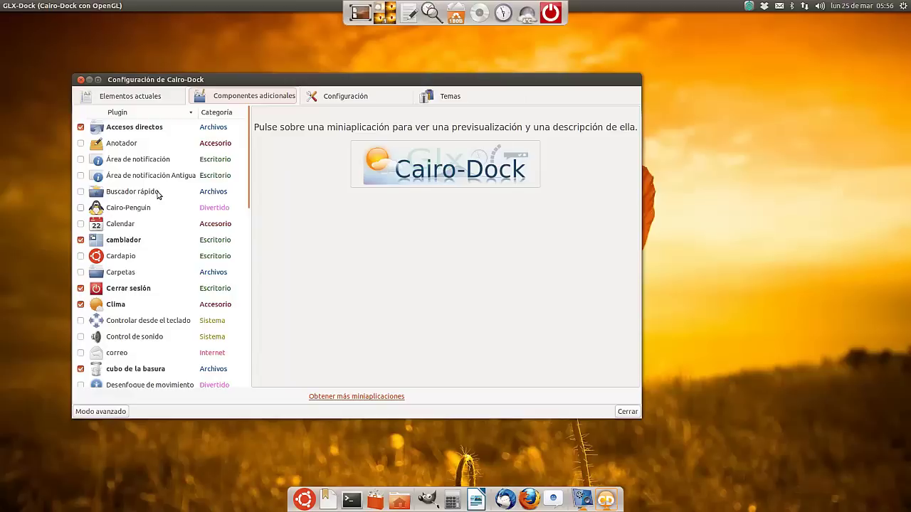
click(81, 143)
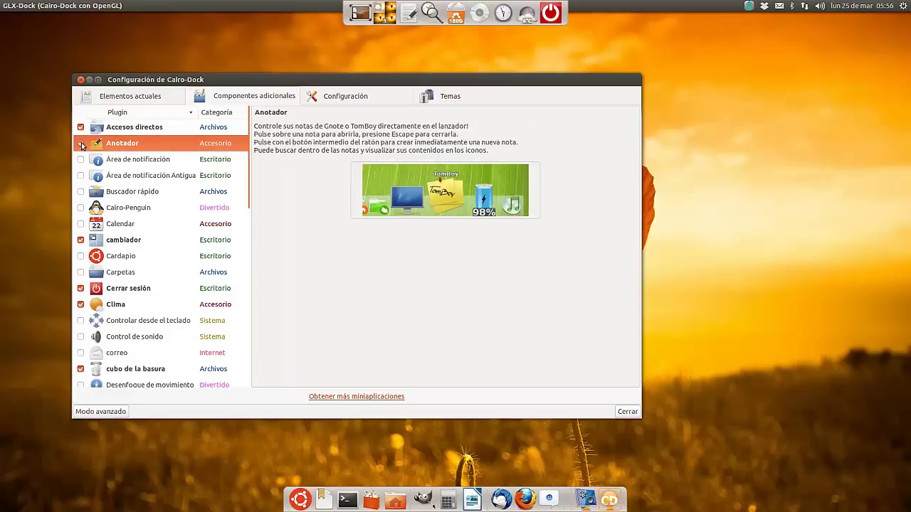
click(81, 159)
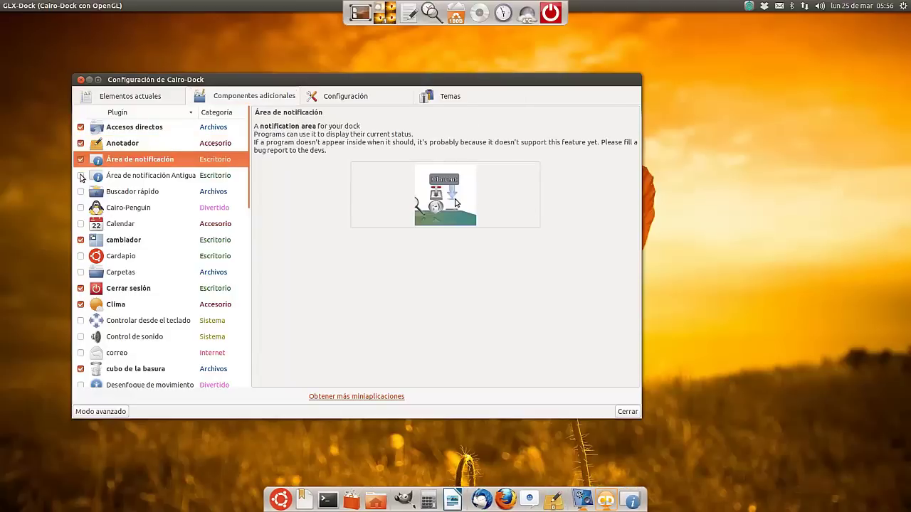
click(81, 175)
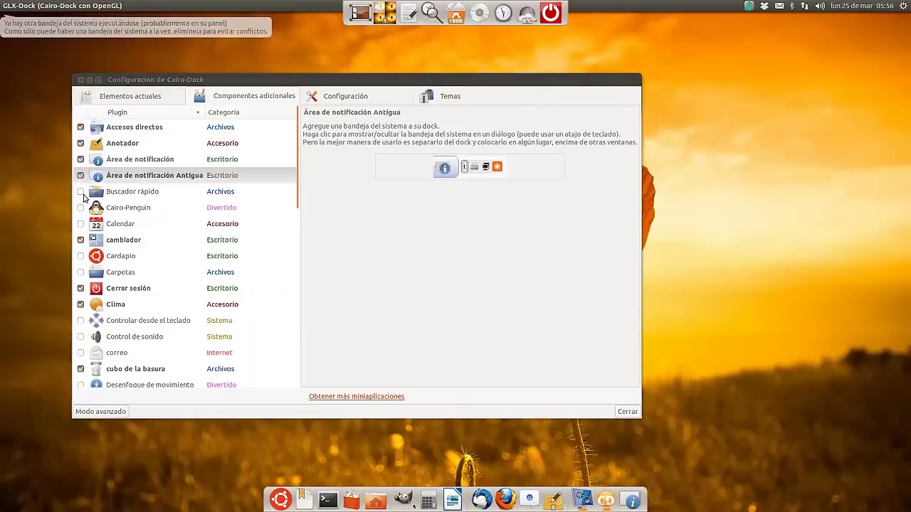
click(80, 192)
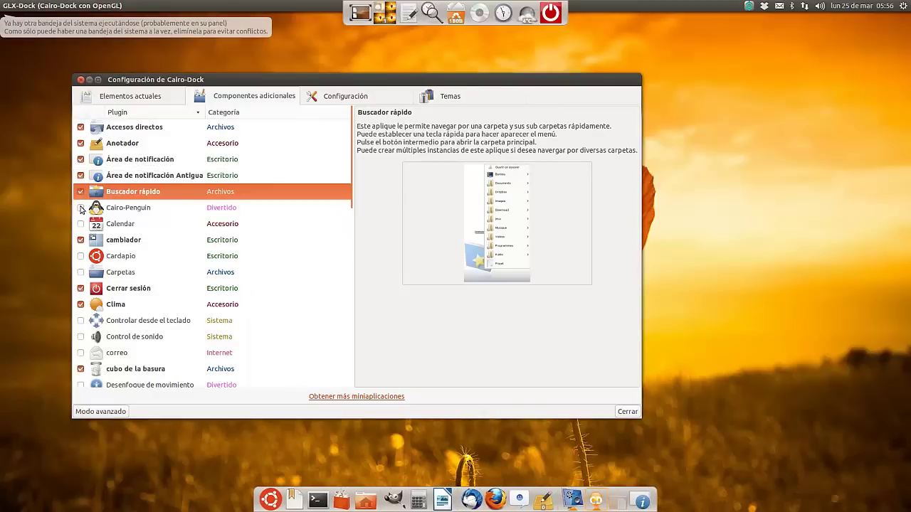
click(81, 208)
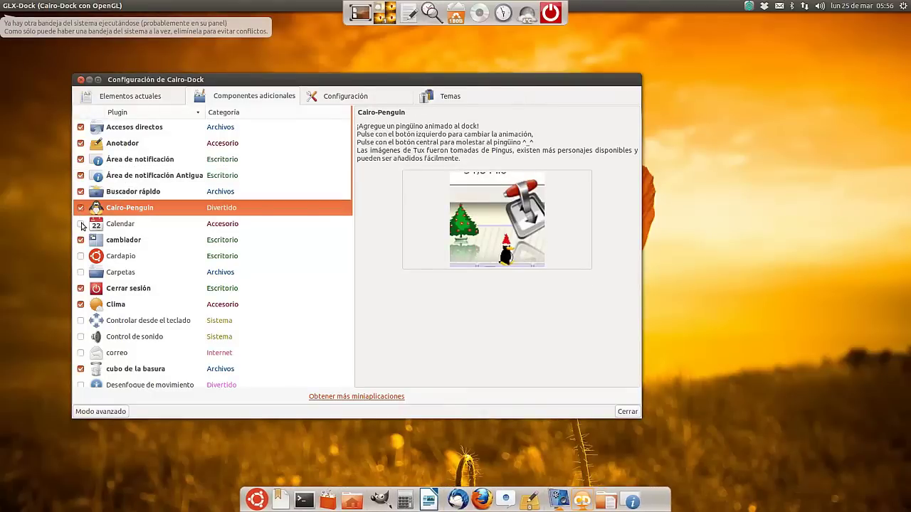
click(81, 224)
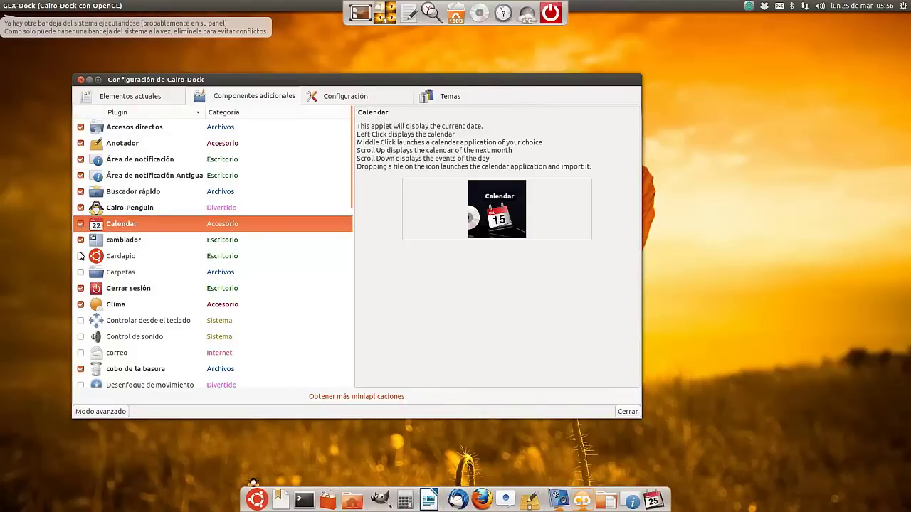
click(81, 256)
click(81, 272)
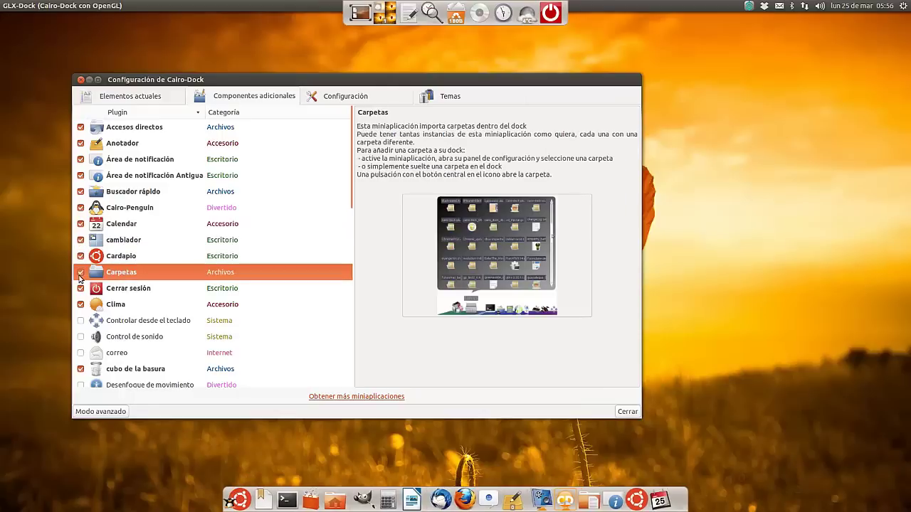
Enable Controlar desde el teclado, Control de sonido, correo, Desenfoque de movimiento, Diapositivas, Gestión de energía, Gestor de composición, Gmail and GnoMenu
click(80, 321)
click(80, 337)
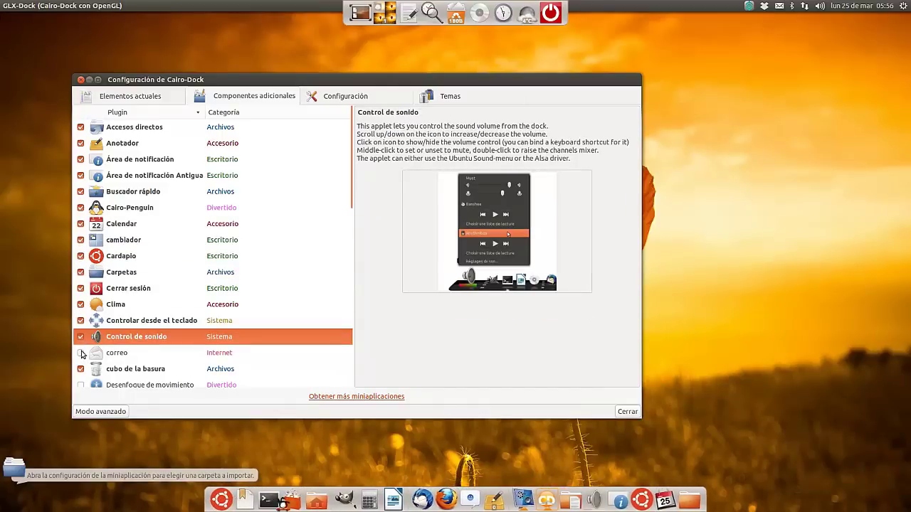
click(80, 353)
scroll(80, 356, down, 1)
scroll(81, 321, down, 4)
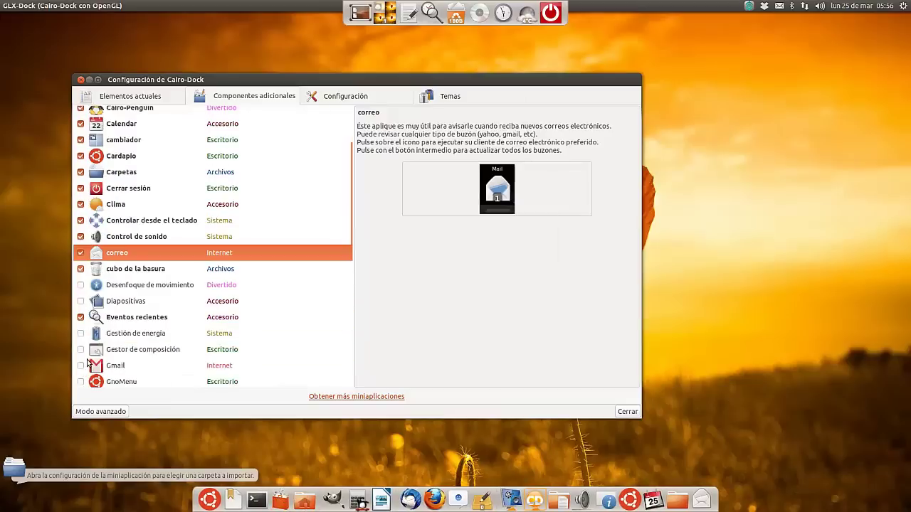
click(81, 285)
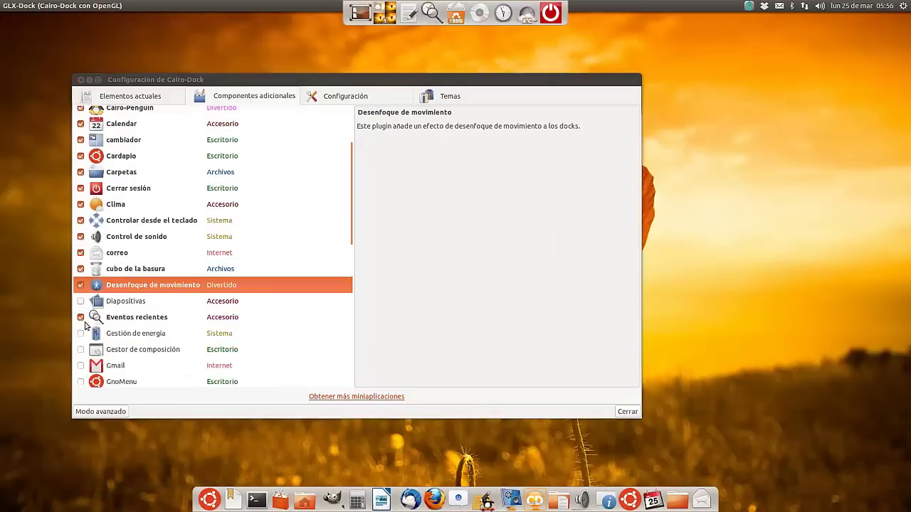
click(80, 301)
click(80, 332)
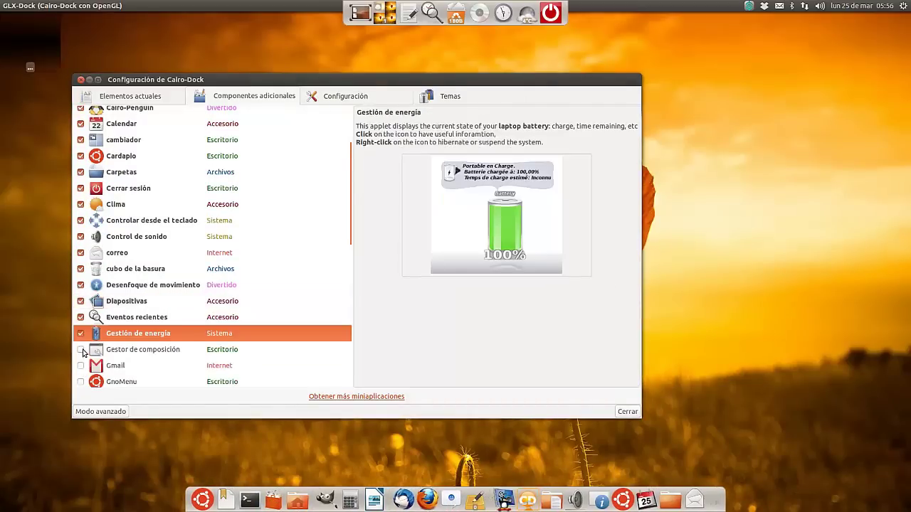
click(80, 349)
click(81, 366)
click(80, 381)
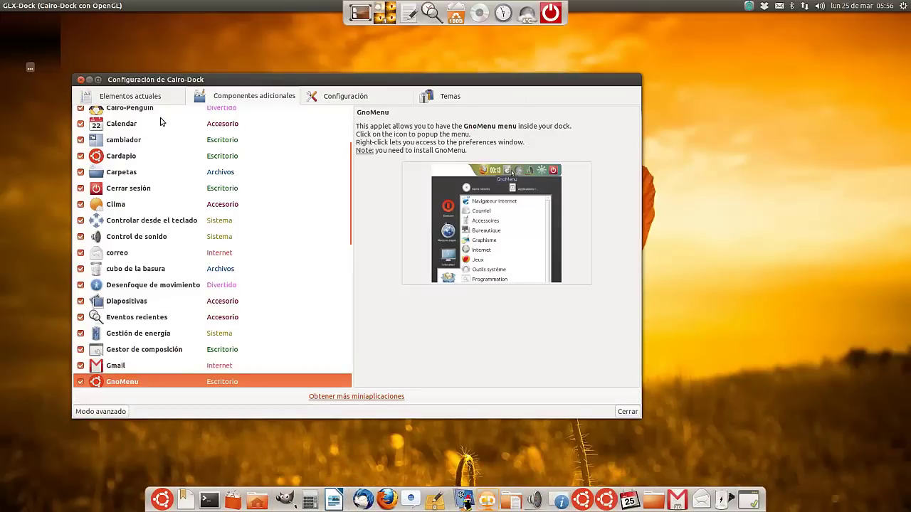
click(181, 100)
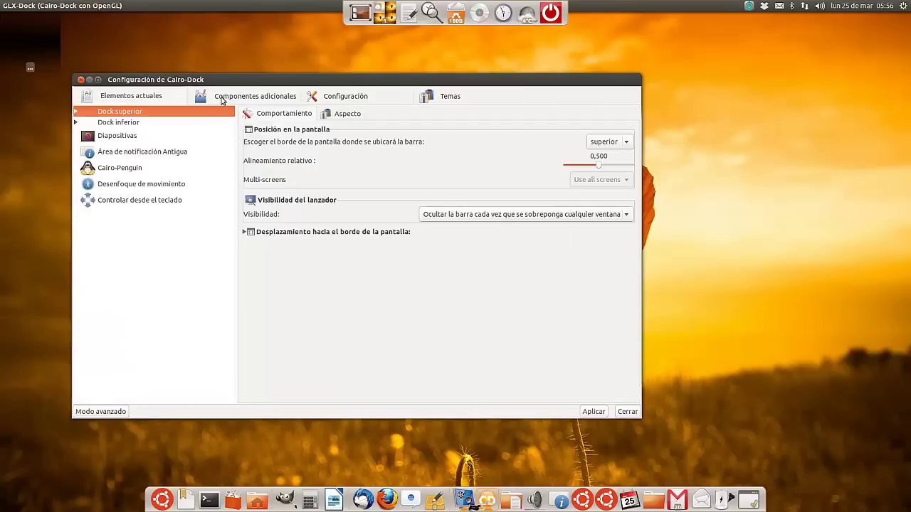
Move the top dock to the right screen edge and apply the change
click(625, 142)
click(628, 156)
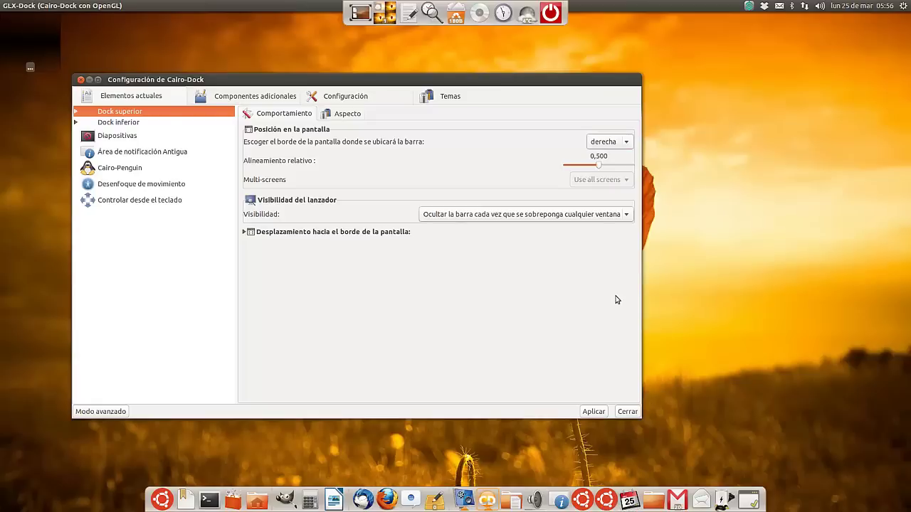
click(596, 412)
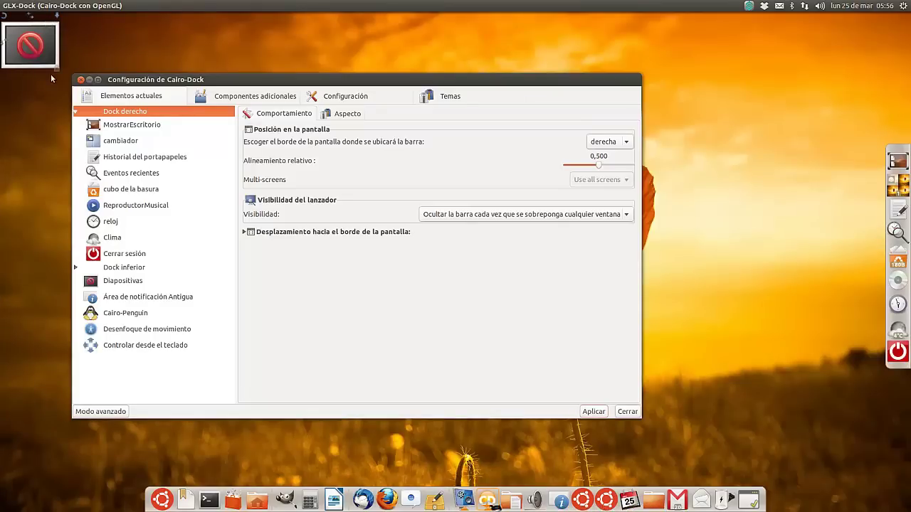
Drag the Diapositivas slideshow desklet into the top-right corner of the screen
click(33, 26)
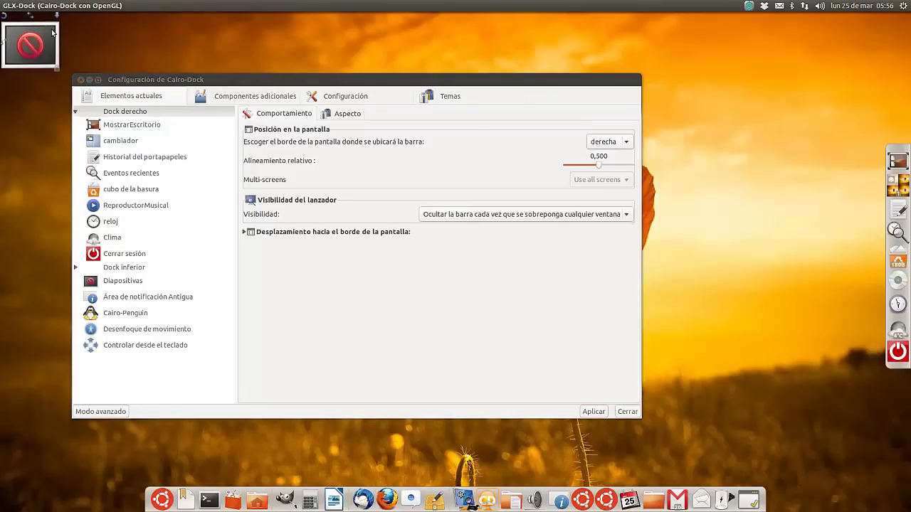
drag(32, 26, 679, 12)
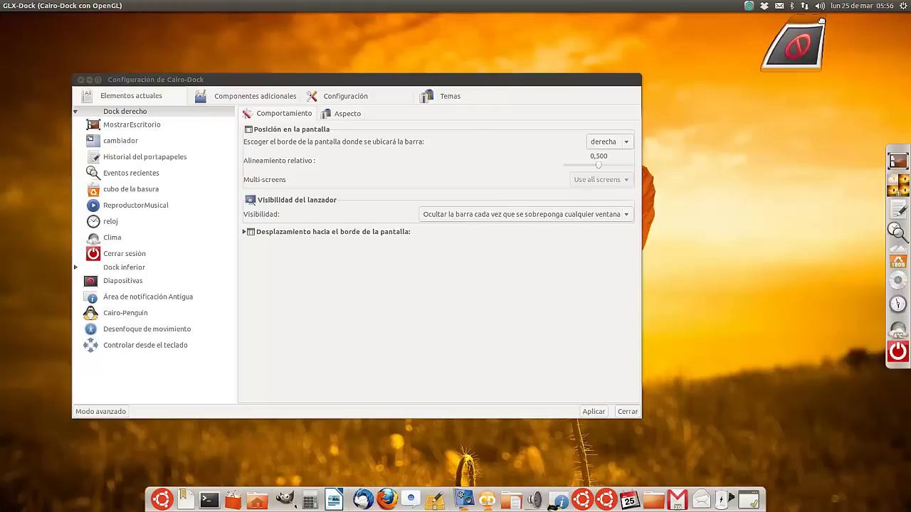
drag(679, 12, 858, 26)
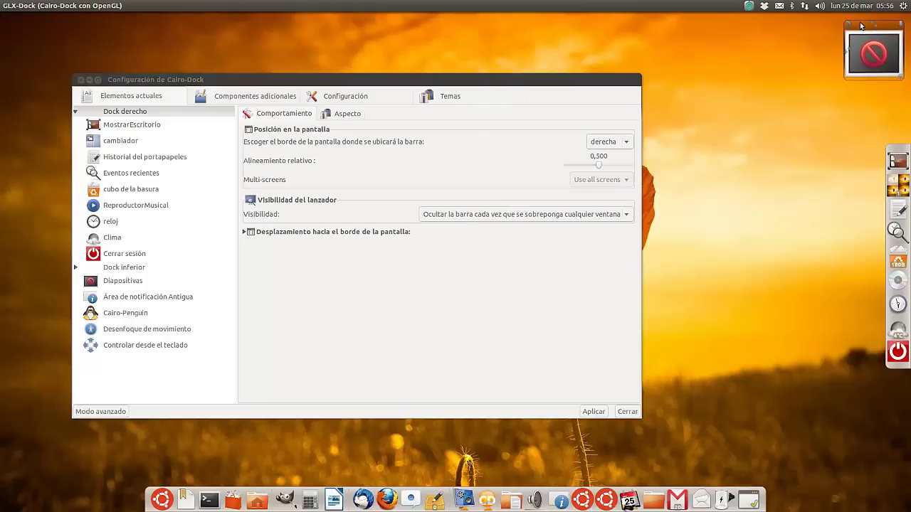
Check the desklet's options menu, close it, and remove the Diapositivas desklet from the desktop
mouse_move(874, 49)
click(873, 51)
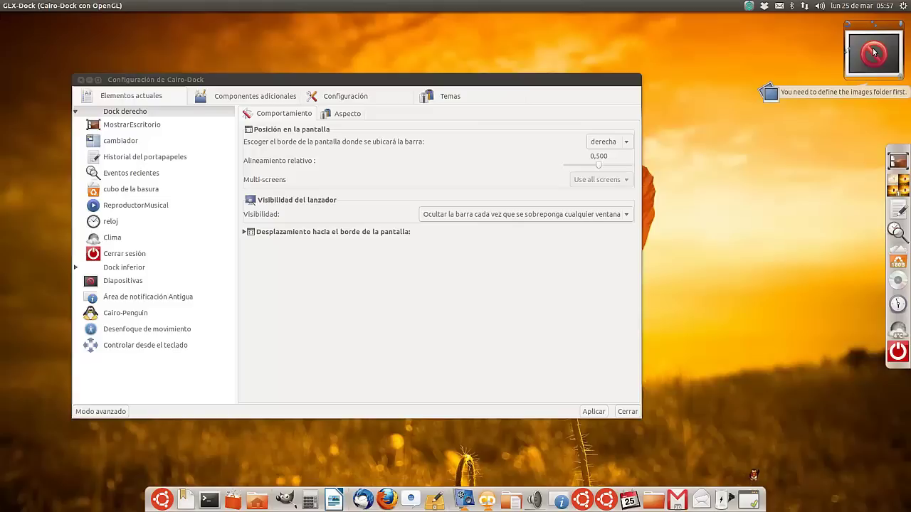
right_click(874, 52)
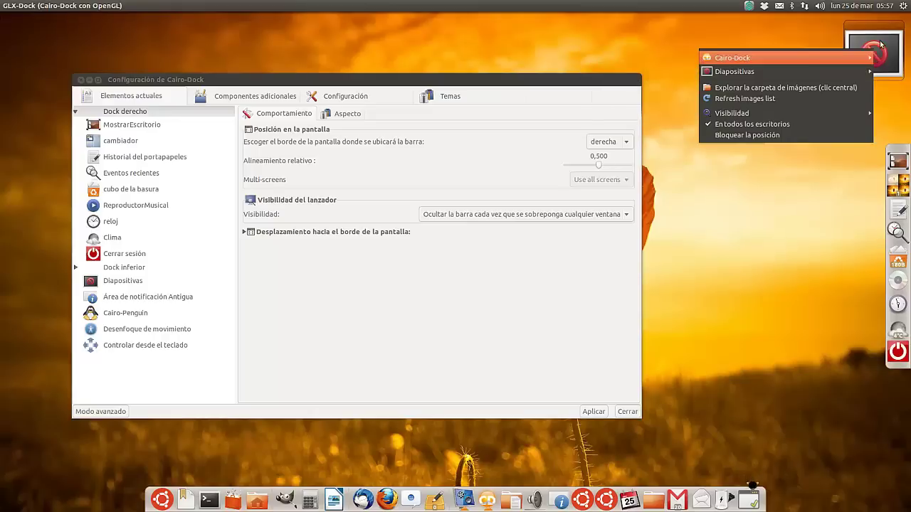
click(880, 44)
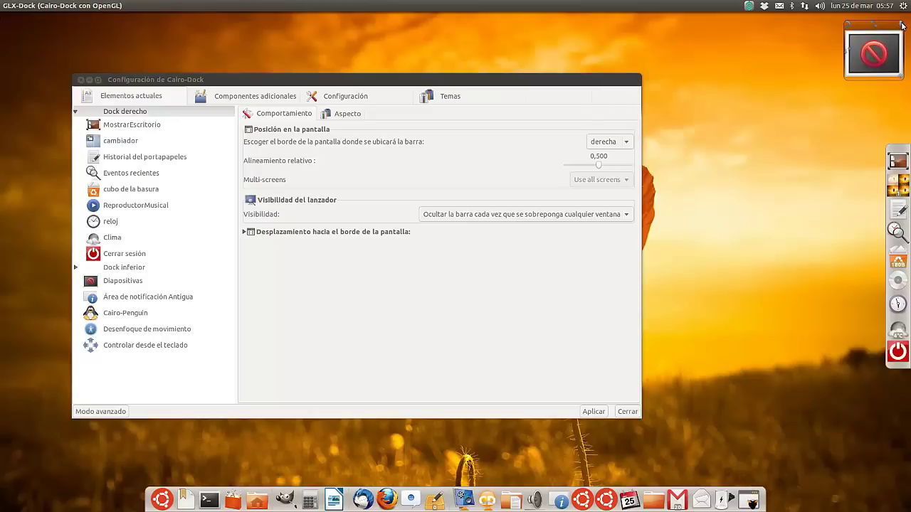
click(901, 26)
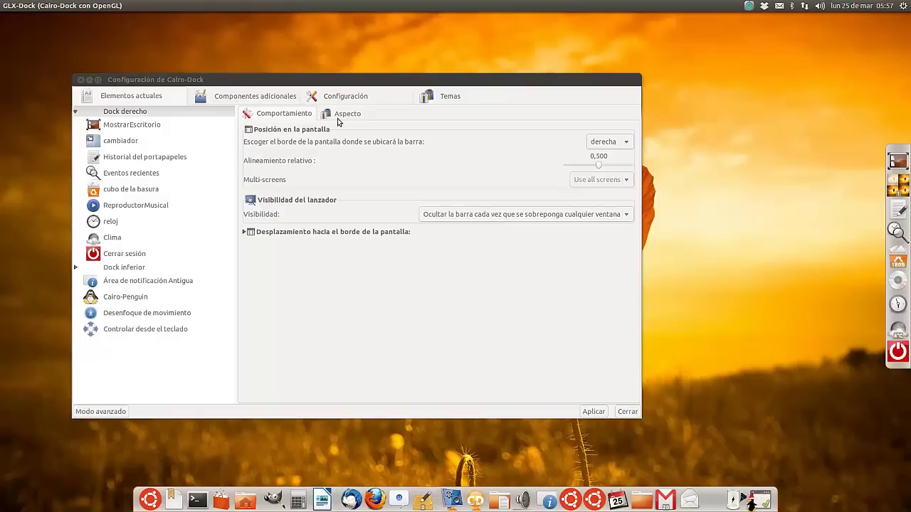
Select the Alu theme in Temas, apply it, and accept the confirmation bubble
click(427, 100)
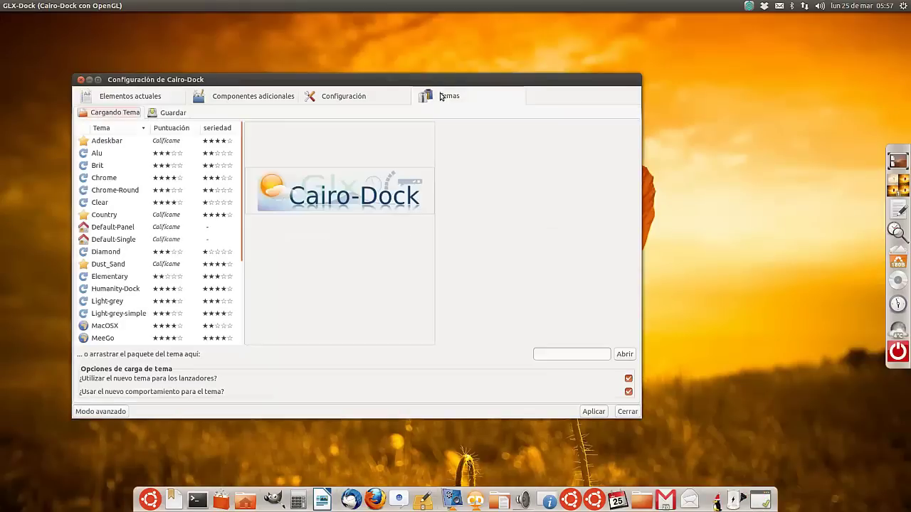
click(144, 152)
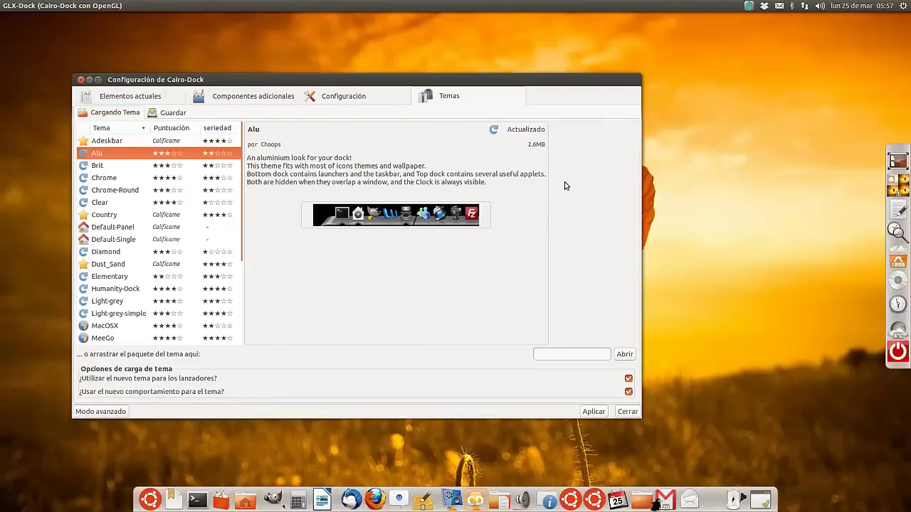
click(592, 411)
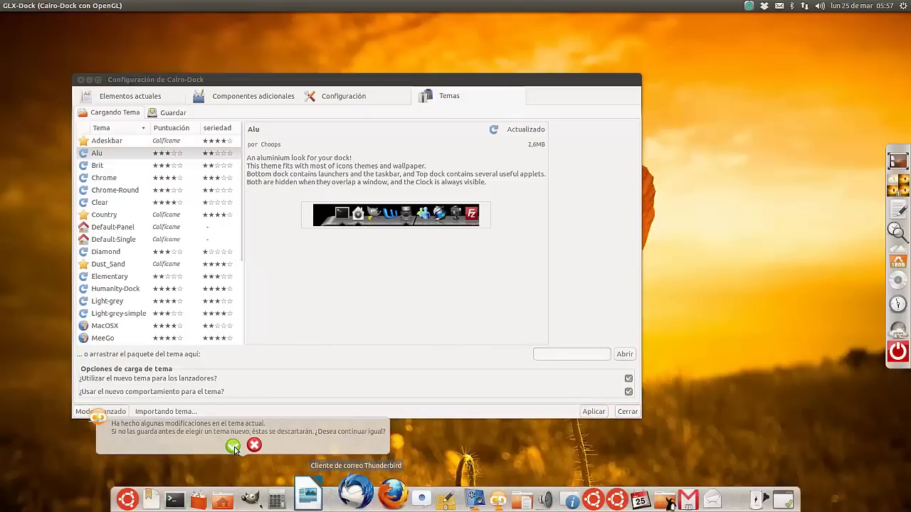
click(232, 445)
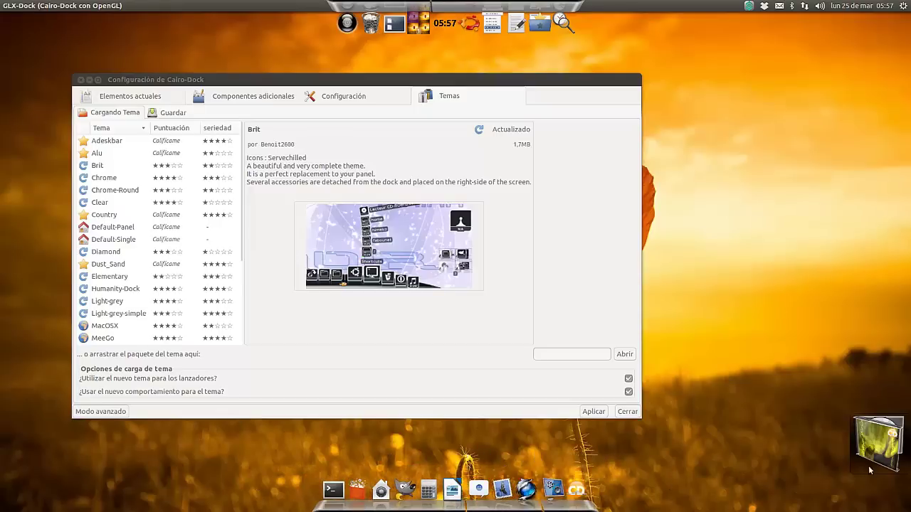
Empty the trash from its right-click menu and confirm
right_click(368, 34)
click(390, 99)
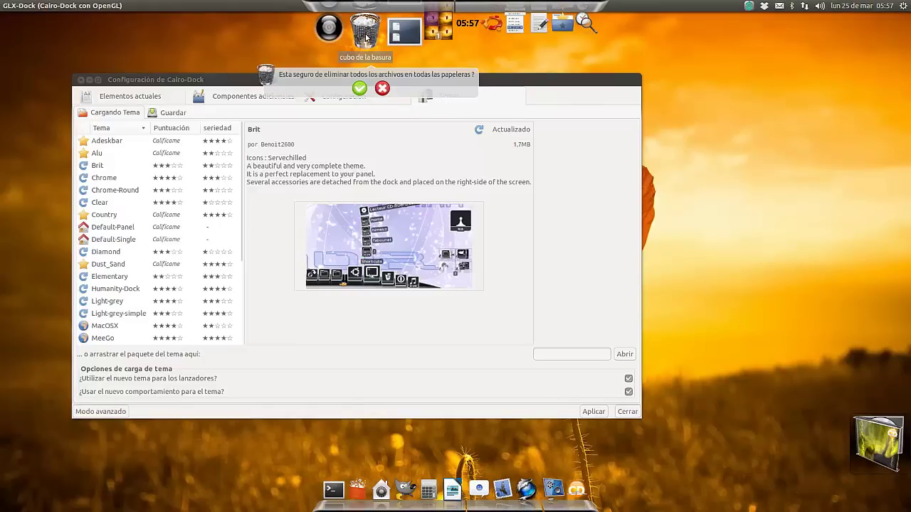
key(Return)
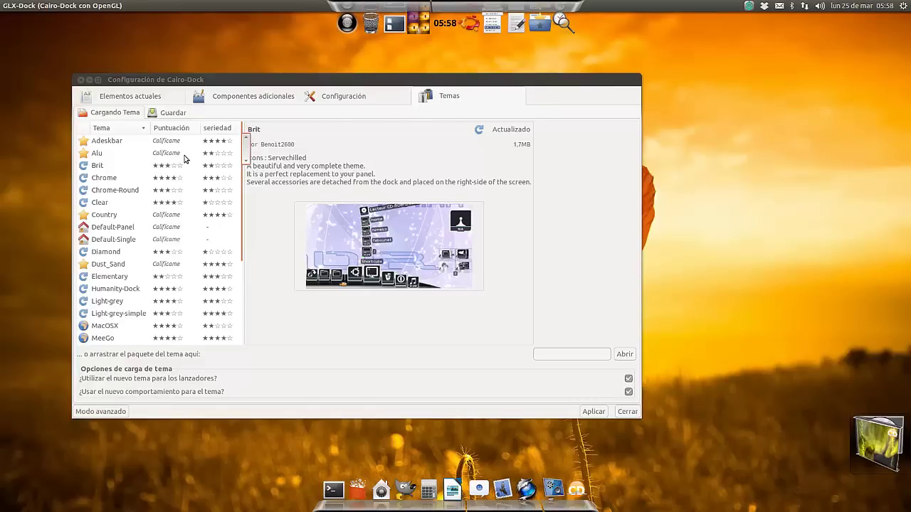
Sort themes by seriedad, select Humanity-Dock, and apply it
click(219, 128)
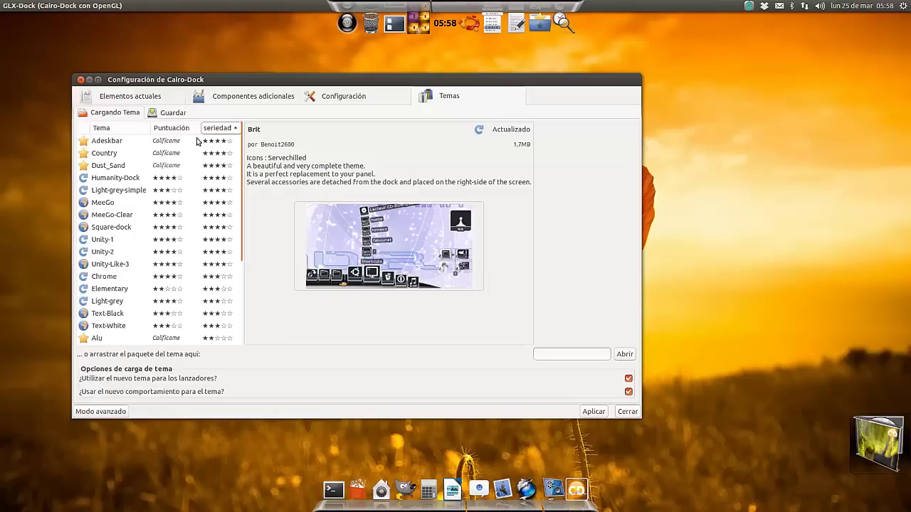
click(175, 179)
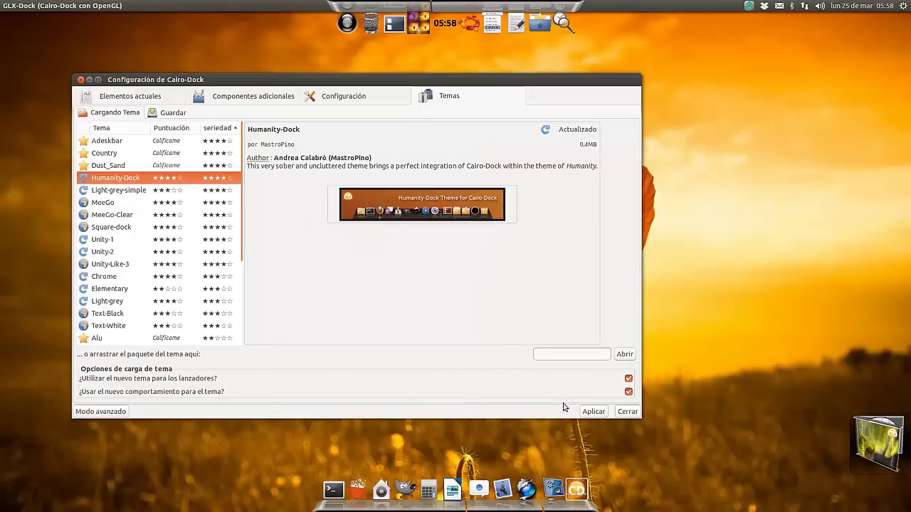
click(594, 412)
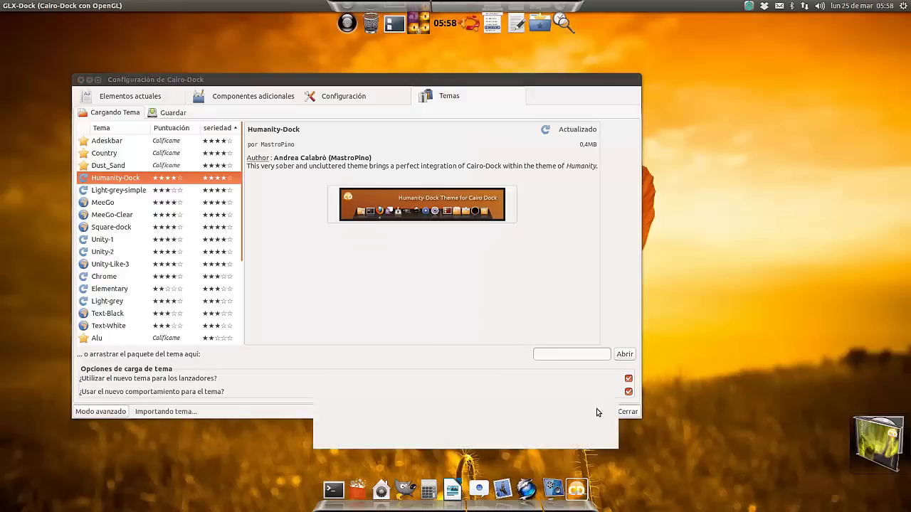
Confirm the Humanity-Dock theme replacement, then reopen Cairo-Dock's Configurar window centred on screen
click(438, 435)
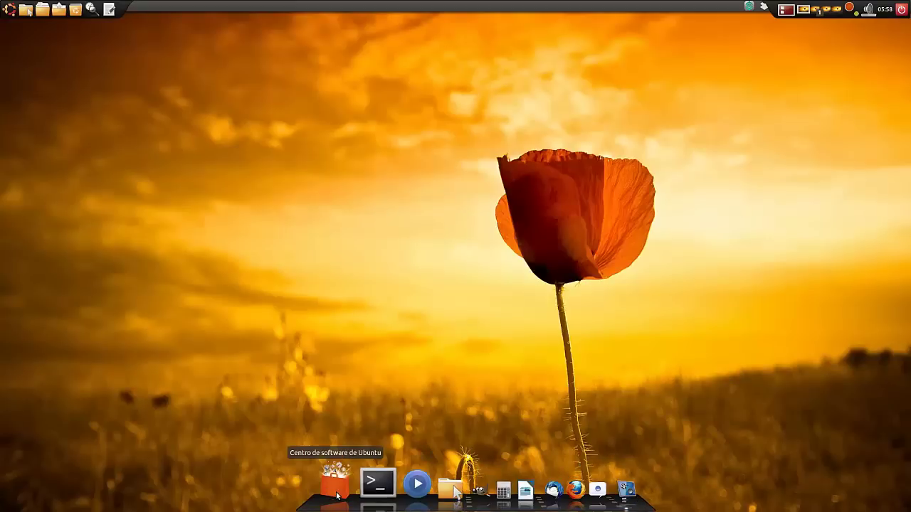
right_click(337, 495)
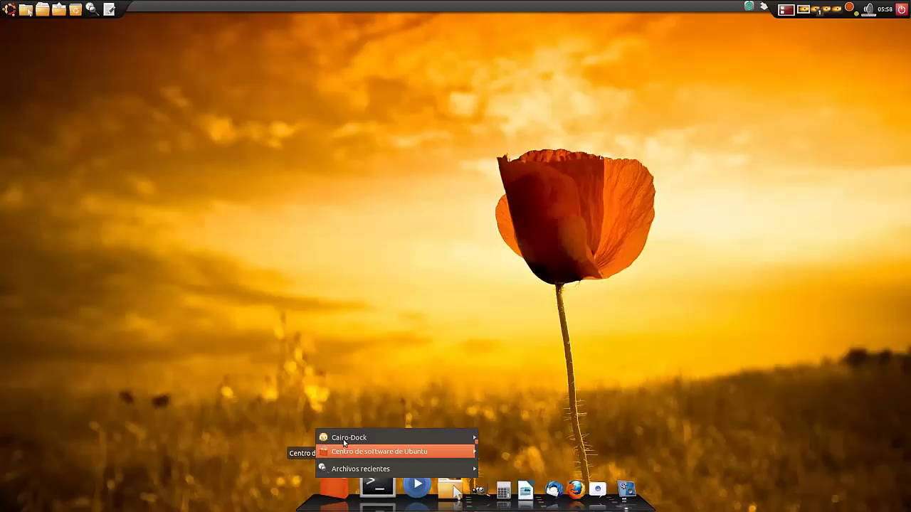
mouse_move(349, 438)
click(529, 415)
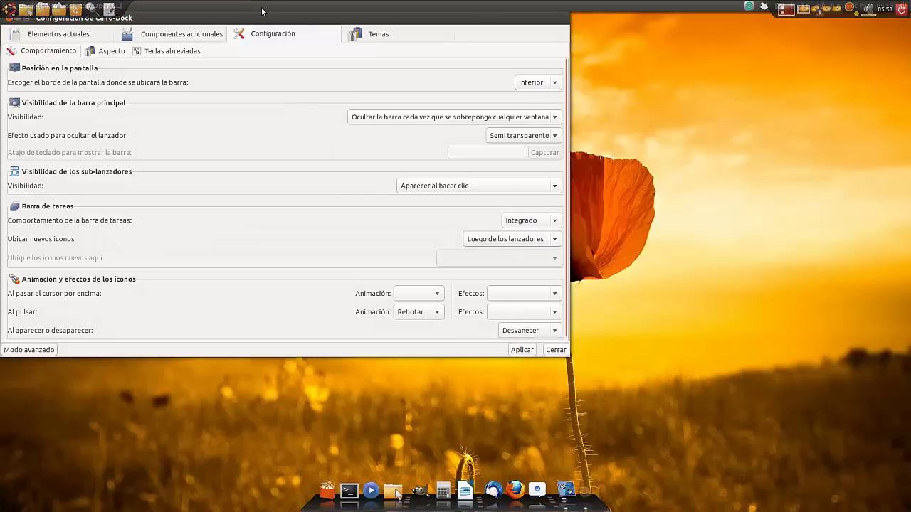
drag(261, 11, 444, 52)
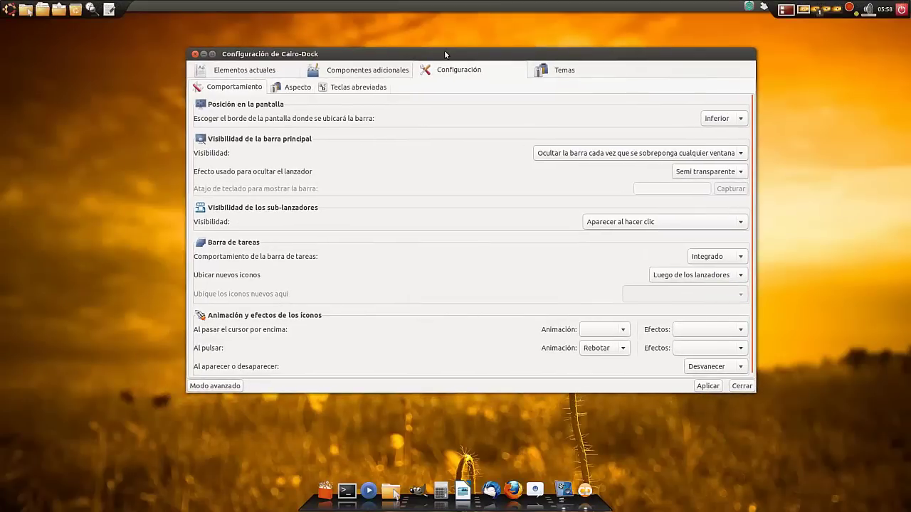
Sort the Temas list by seriedad, select Unity-Like-3, and apply it
click(553, 71)
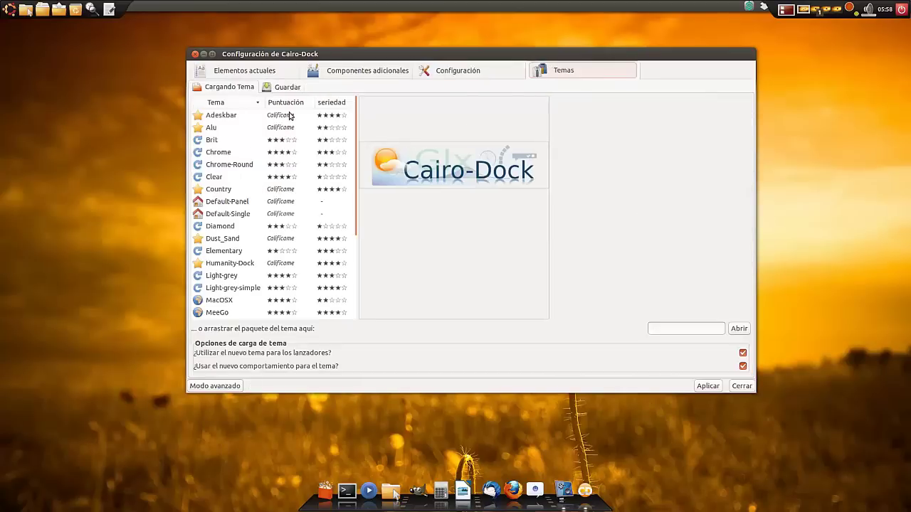
click(319, 104)
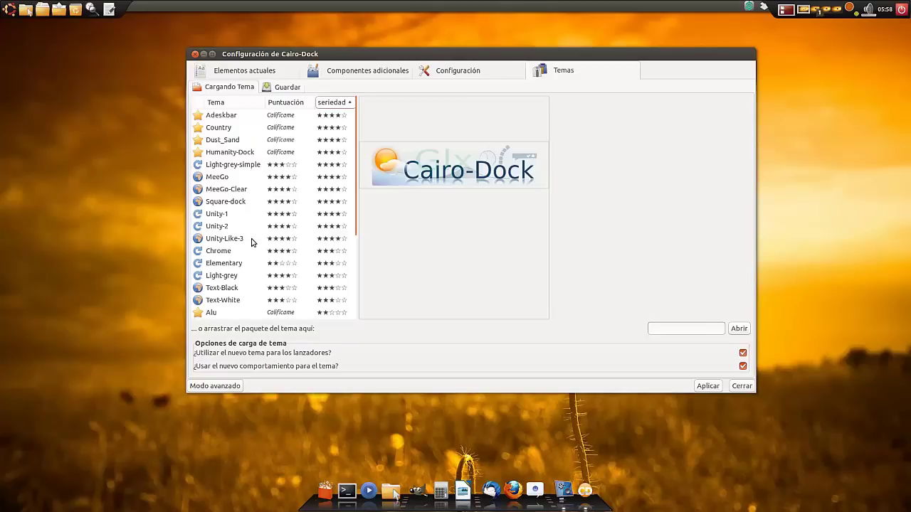
click(251, 240)
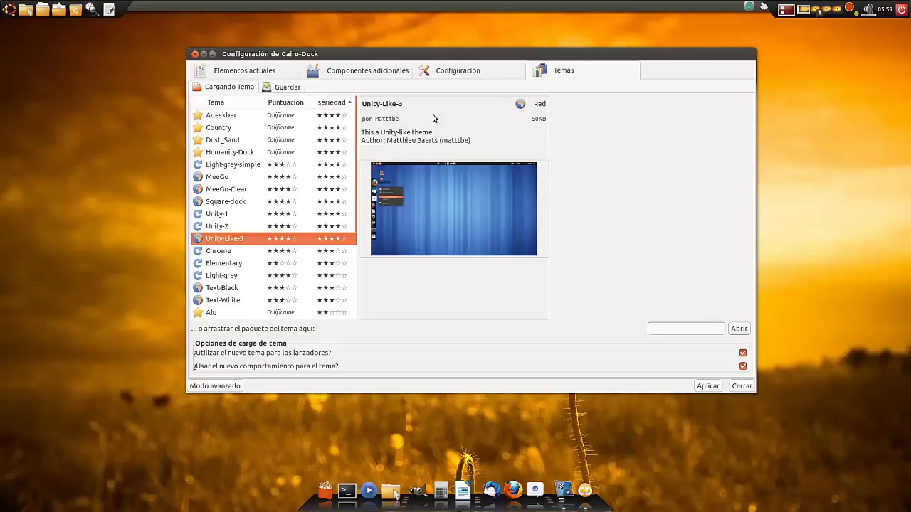
click(713, 387)
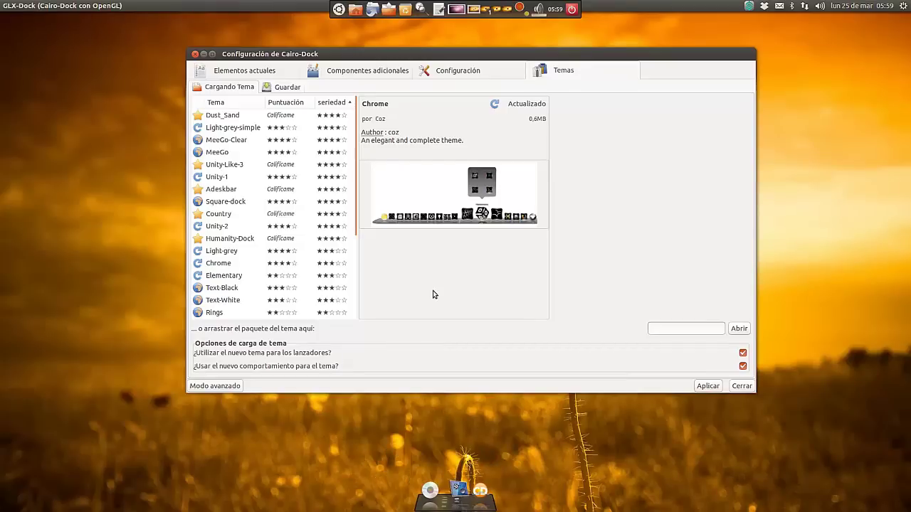
Select Unity-2 in the theme list and apply it
click(237, 226)
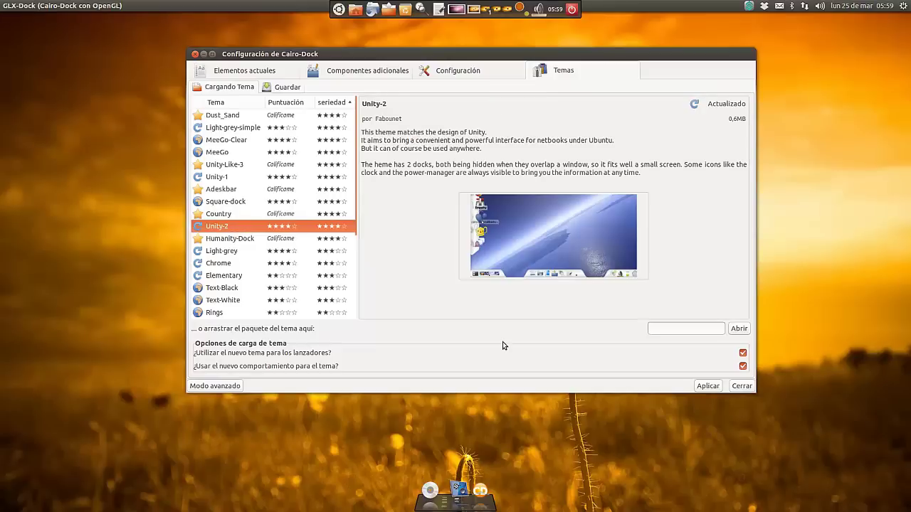
click(708, 386)
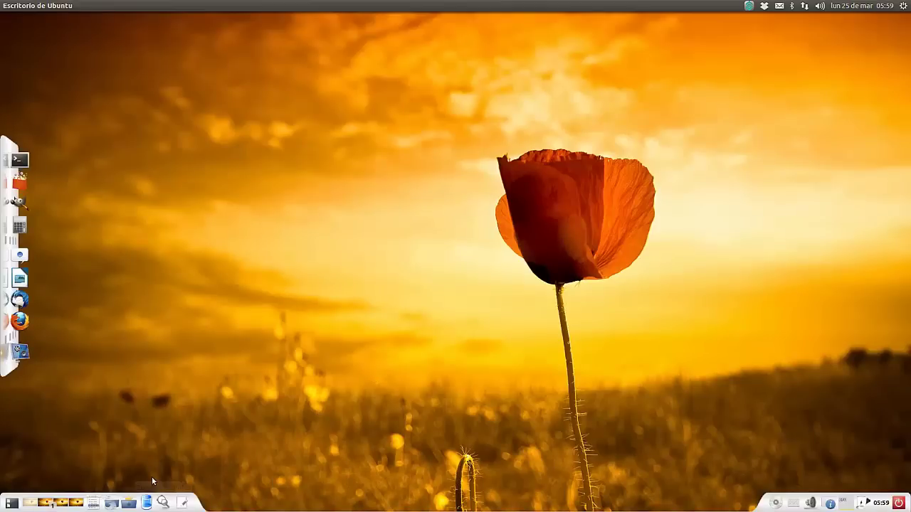
Launch vokoscreen from the left dock, then right-click the bottom dock for its options
click(25, 351)
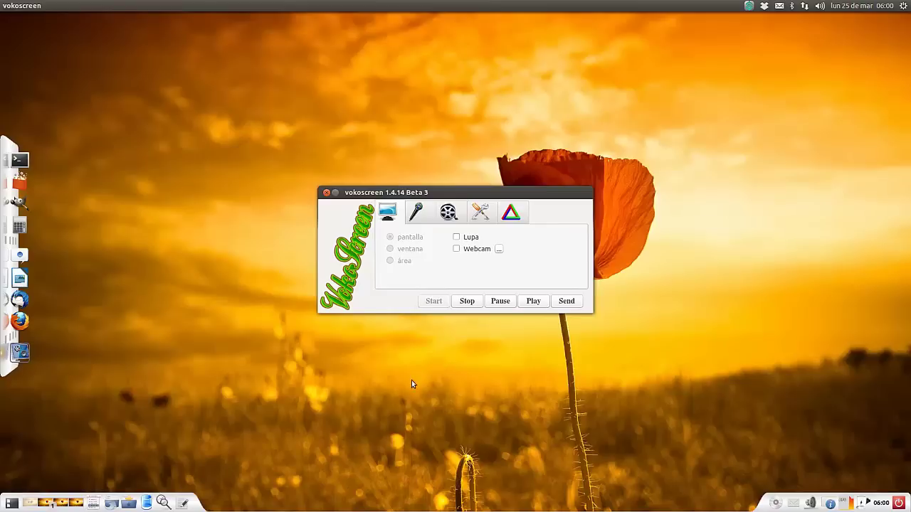
right_click(83, 505)
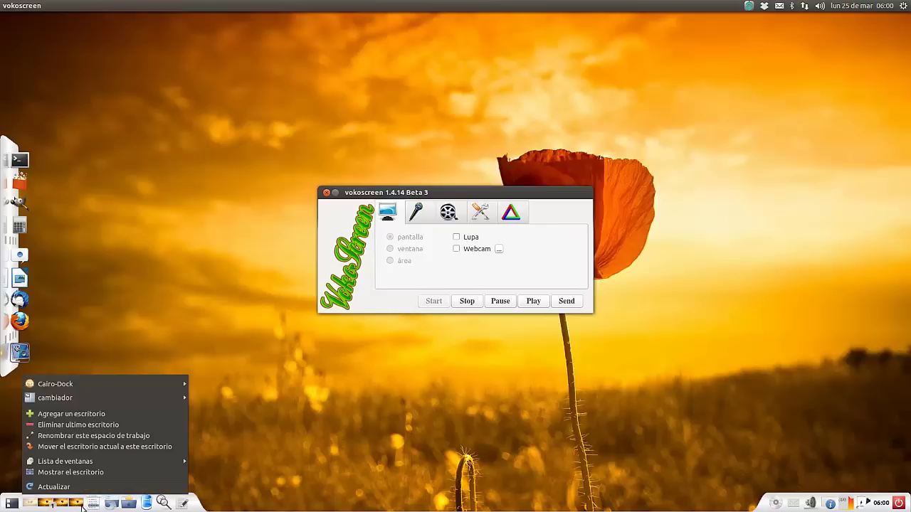